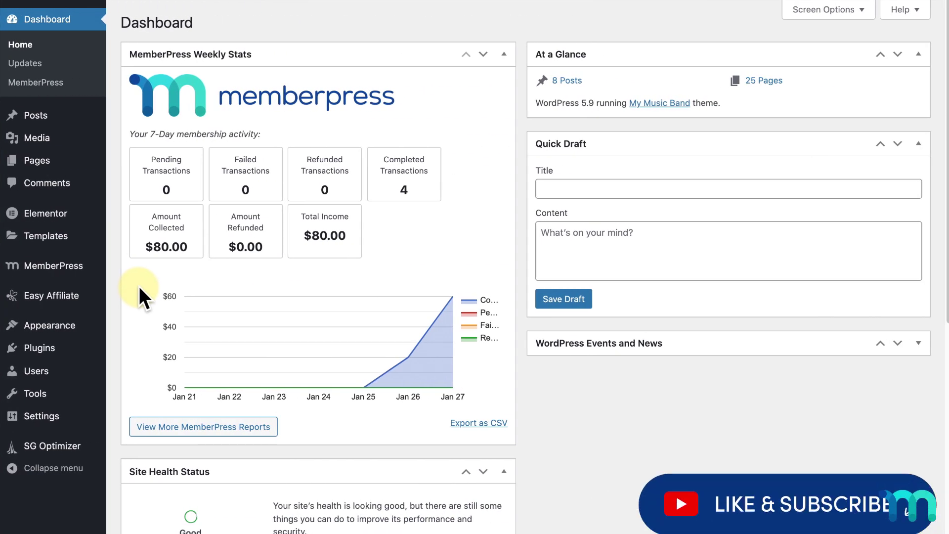
Step: Open the "All About Cookies" course for editing from the MemberPress courses list
mouse_move(81, 265)
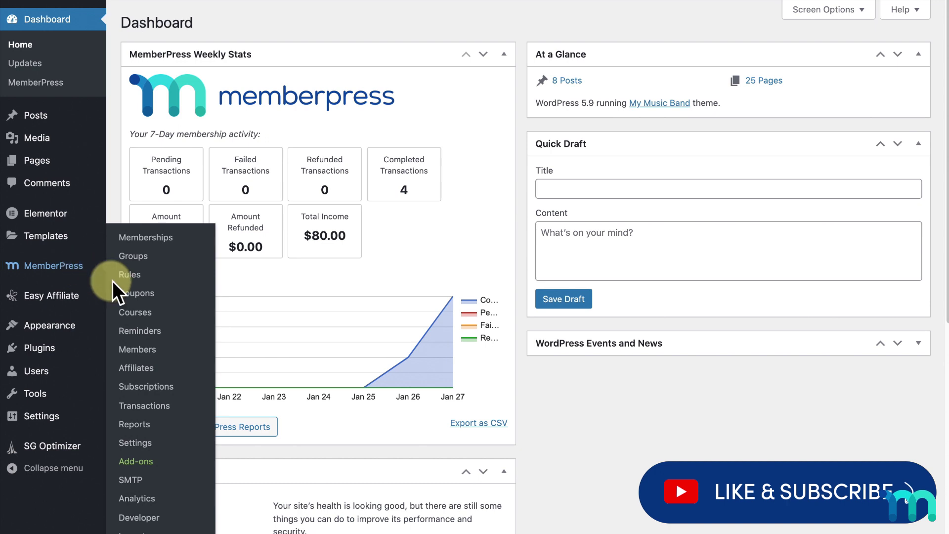
left_click(137, 312)
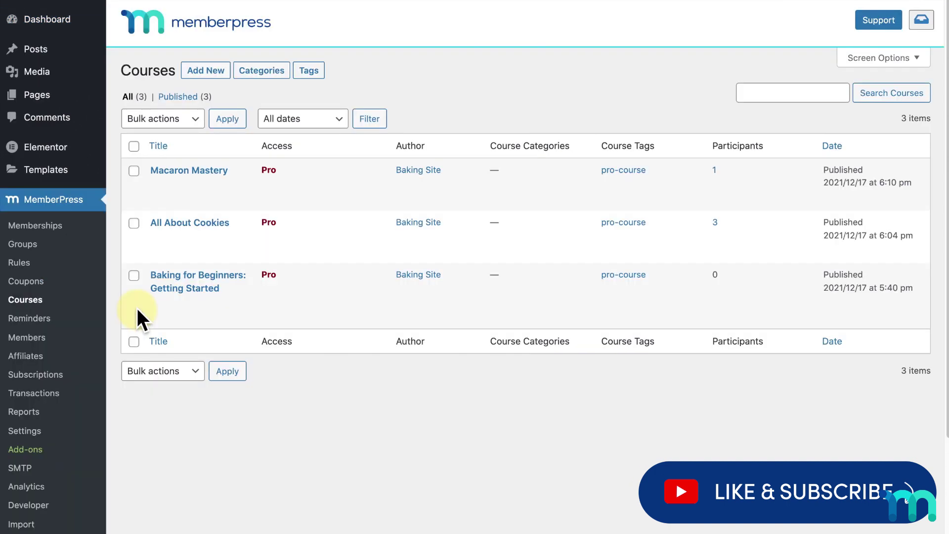
mouse_move(242, 195)
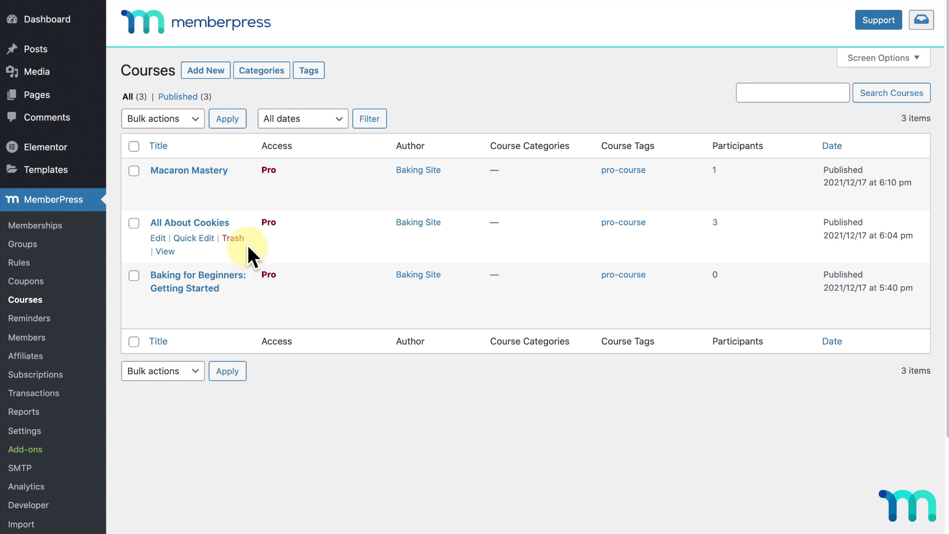
left_click(210, 220)
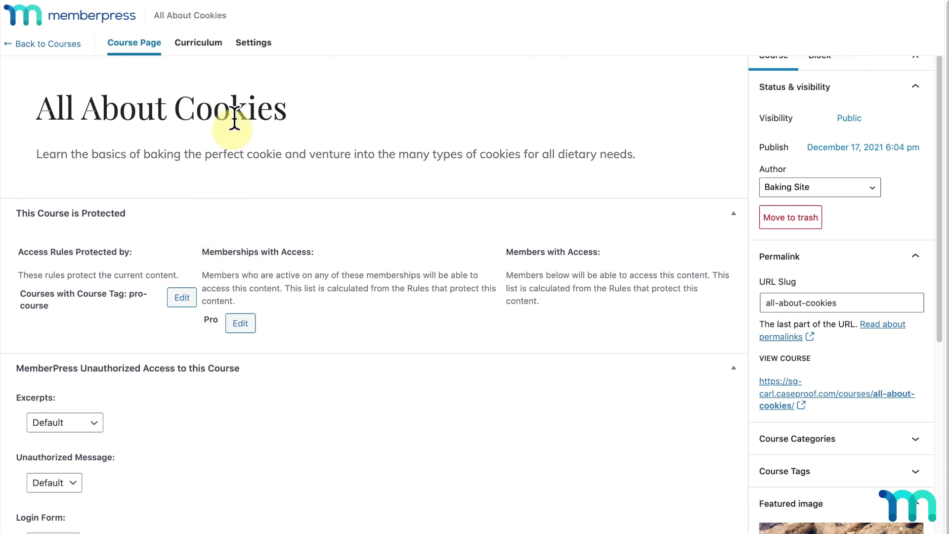
Step: Enable Require Previous Lesson/Quiz in the course settings and read its help note
left_click(251, 44)
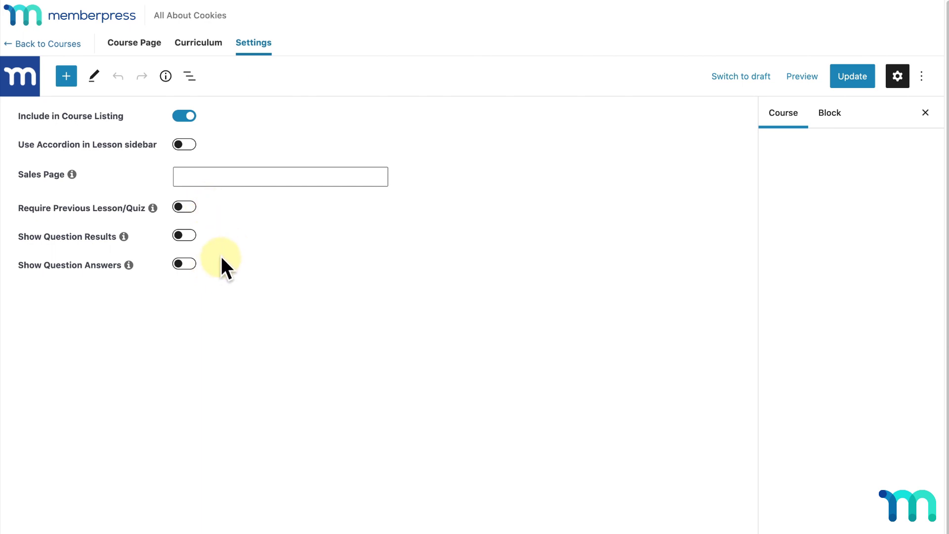
left_click(182, 207)
left_click(155, 209)
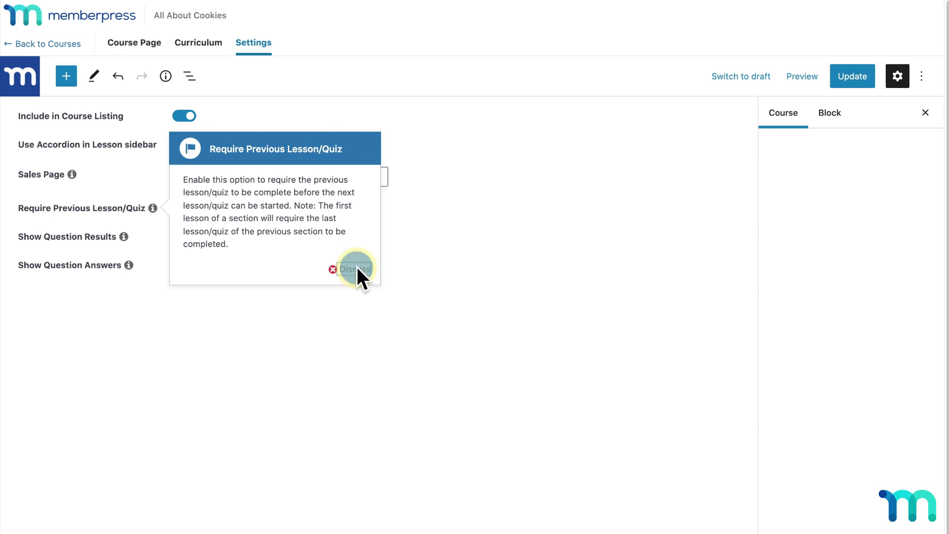
left_click(357, 268)
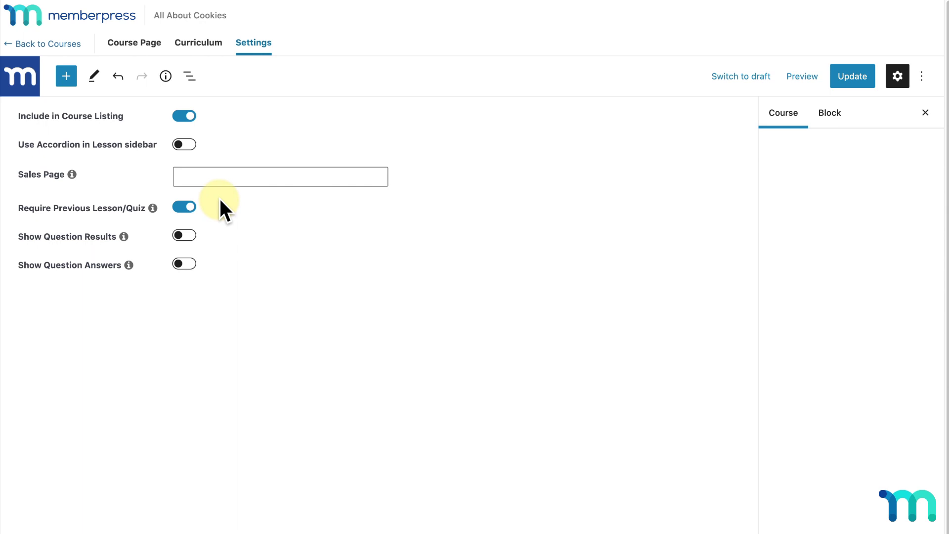
Step: Review the lessons of Chapter 2: Types of Cookies in the curriculum and return to the course settings
left_click(200, 44)
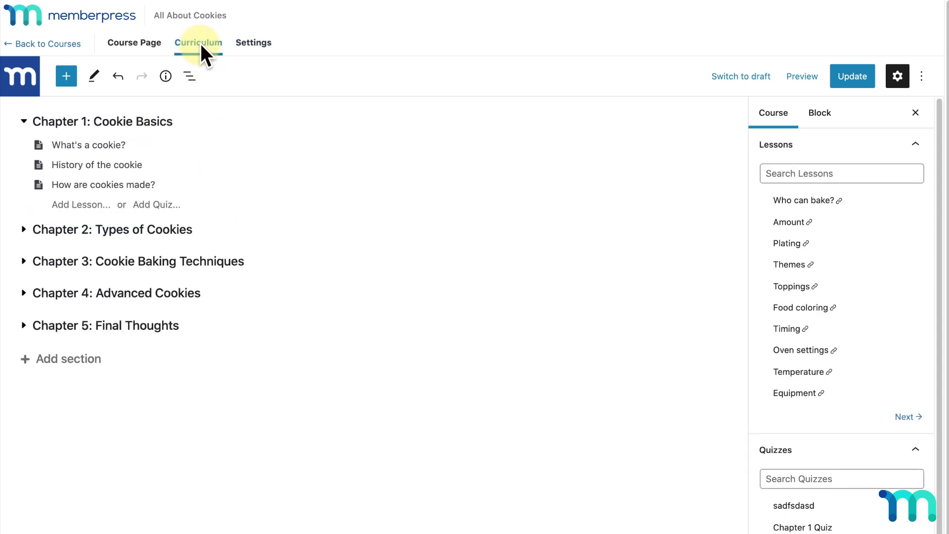
left_click(24, 229)
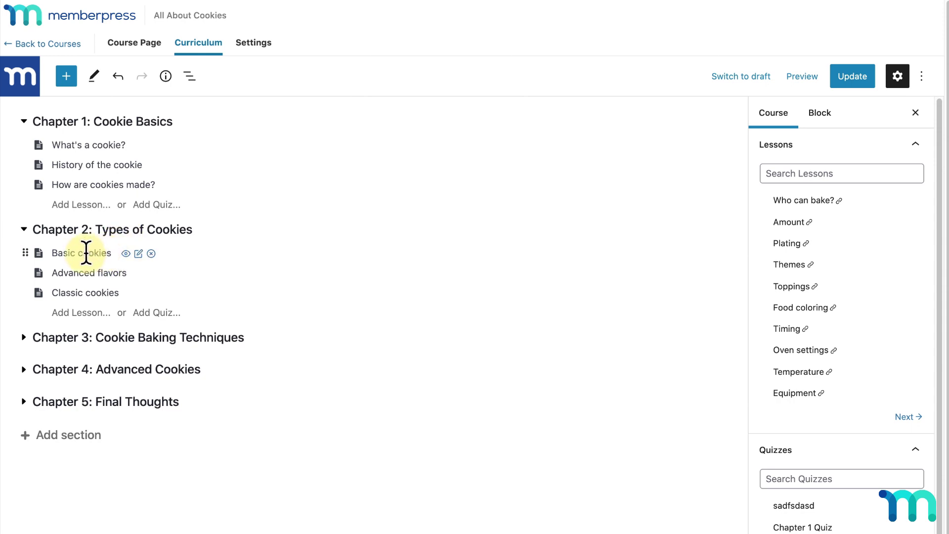
left_click(244, 40)
left_click(190, 207)
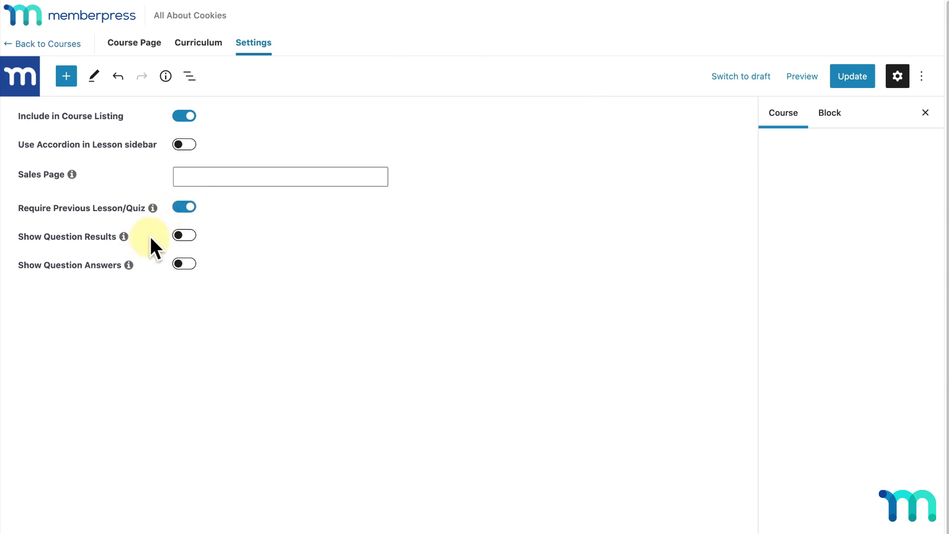
Step: Enable Show Question Results and read the help notes for Show Question Results and Show Question Answers
left_click(124, 236)
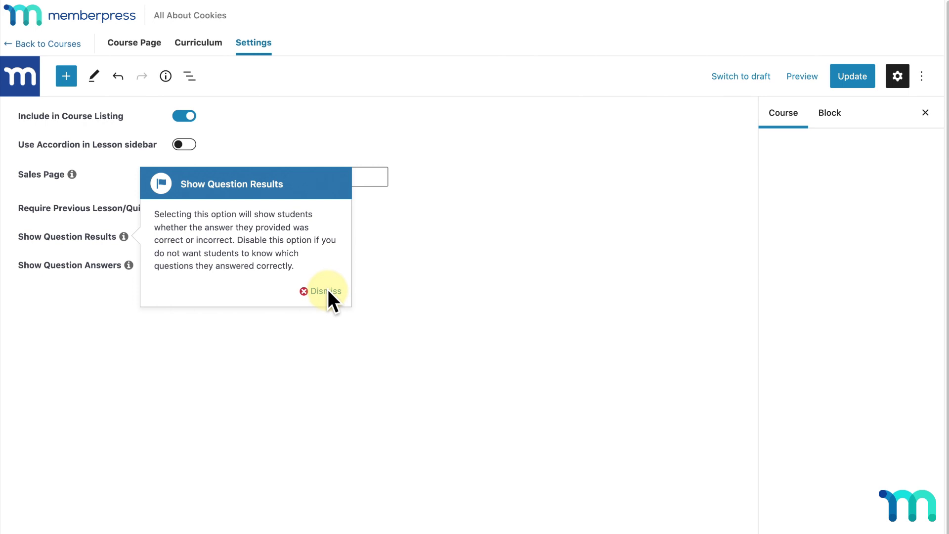
left_click(325, 291)
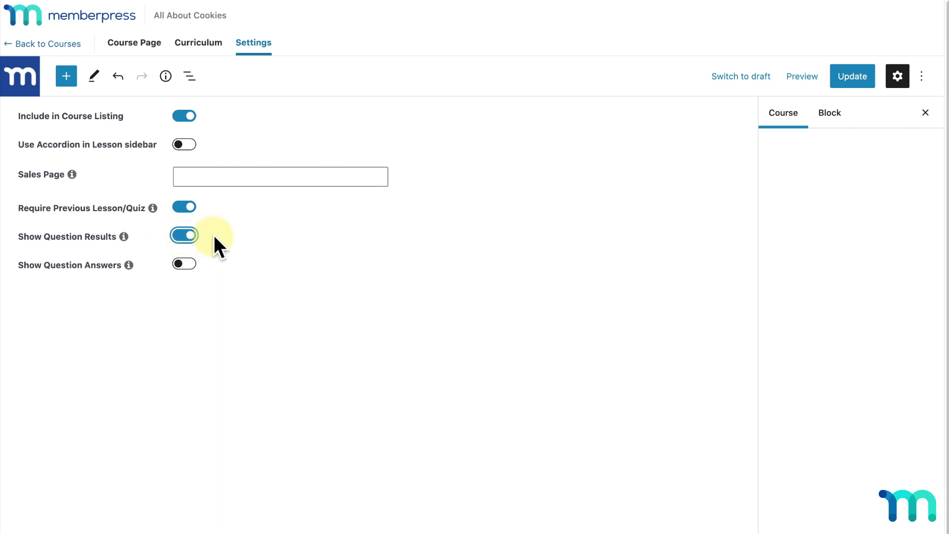
left_click(129, 264)
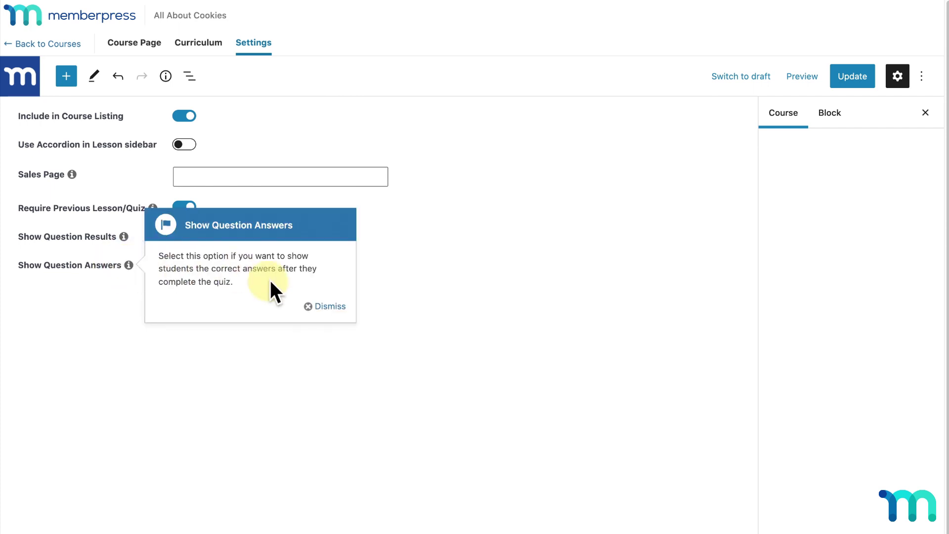
left_click(327, 307)
left_click(182, 265)
left_click(186, 262)
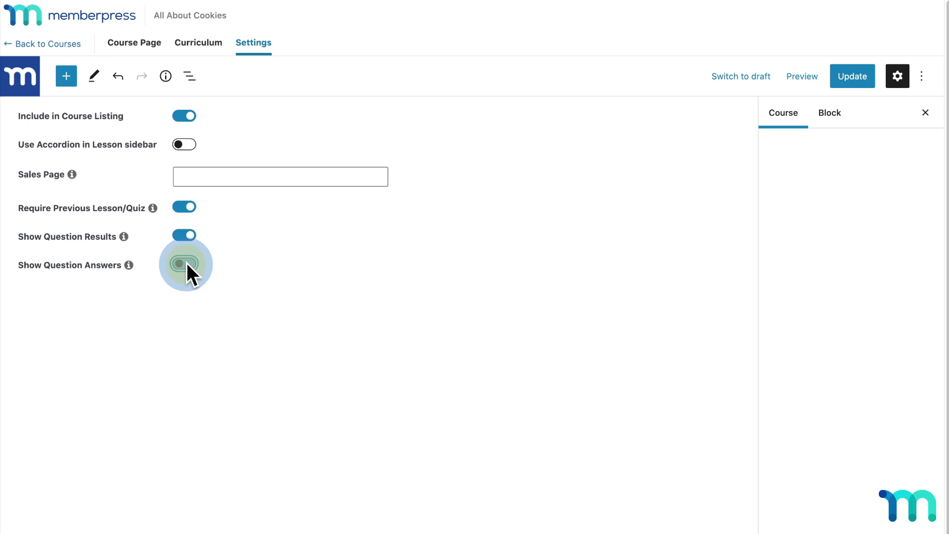
Step: Turn on Show Question Answers for the course and update the course
left_click(185, 234)
left_click(184, 263)
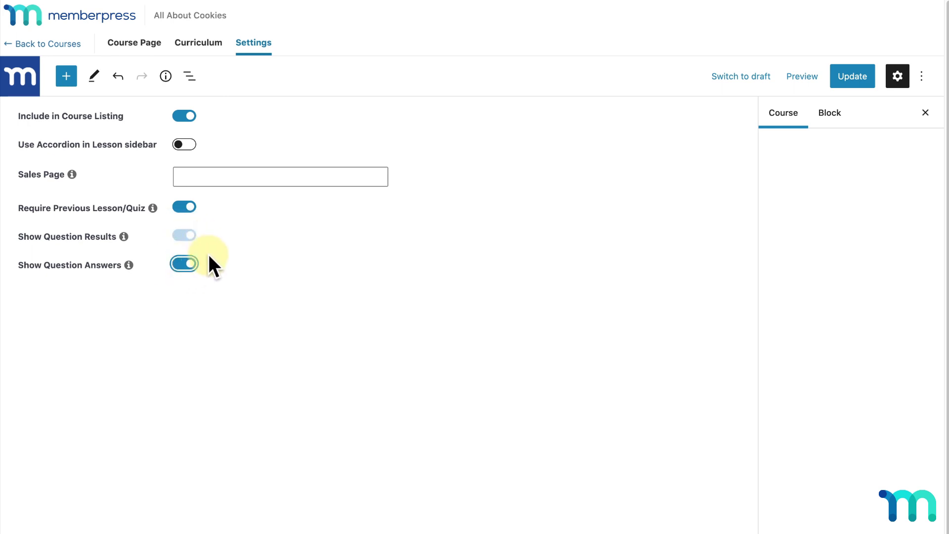
left_click(191, 264)
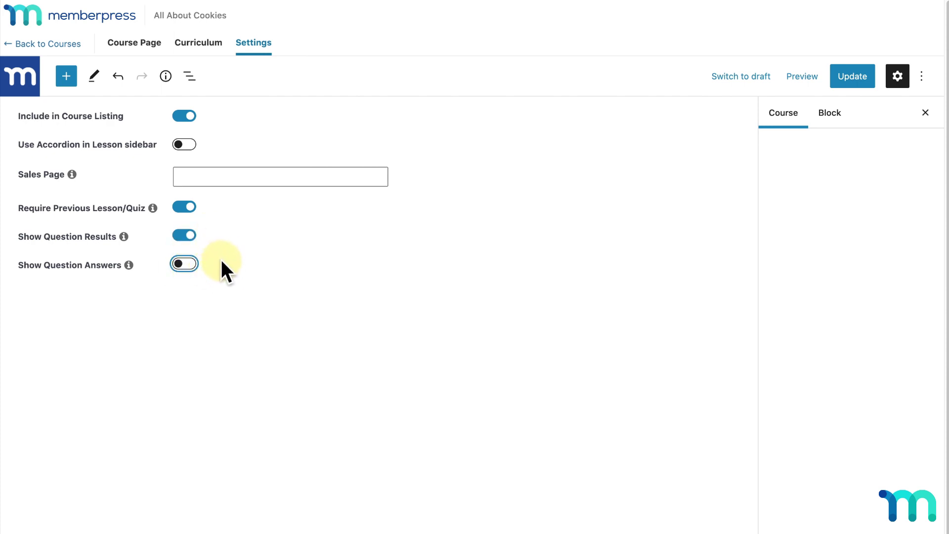
left_click(176, 262)
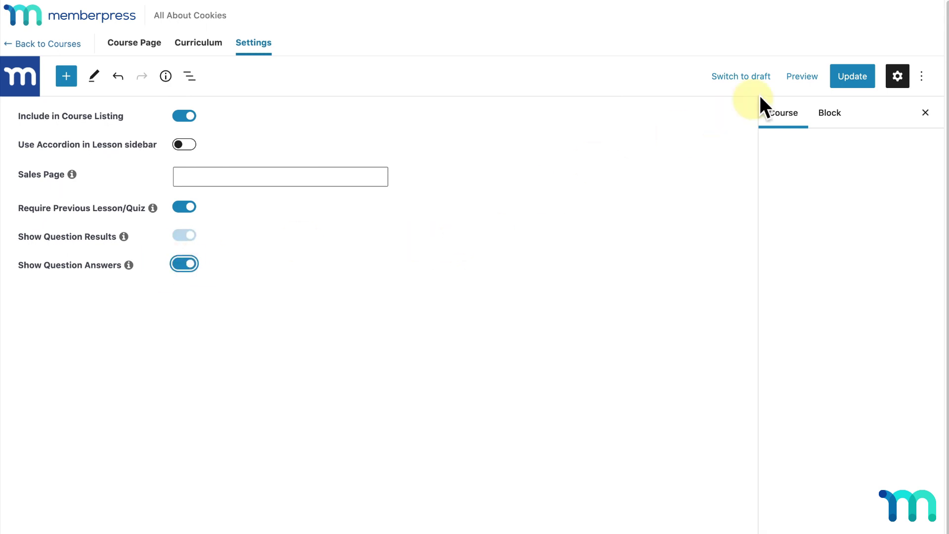
left_click(852, 83)
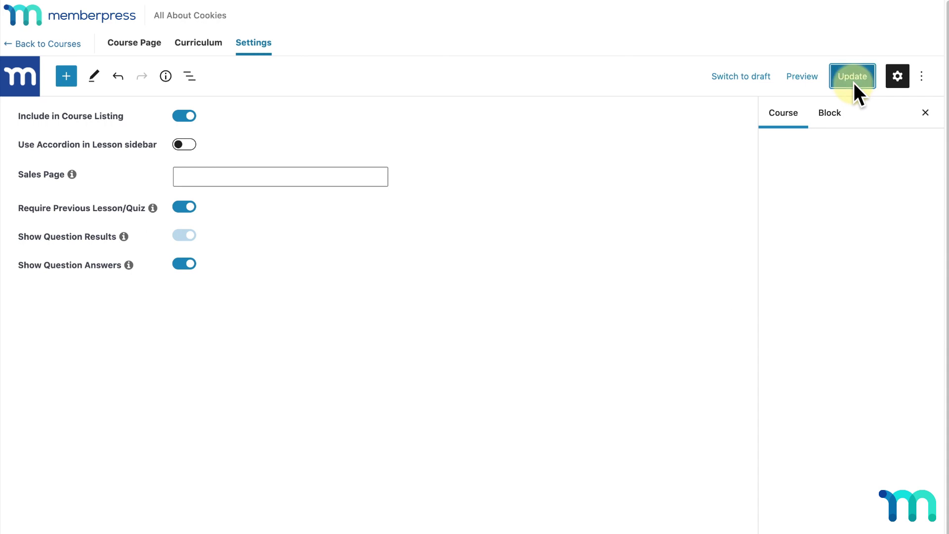
Step: Add a quiz named "Chapter 1 Quiz" after the lessons of Chapter 1: Cookie Basics in the curriculum
left_click(200, 42)
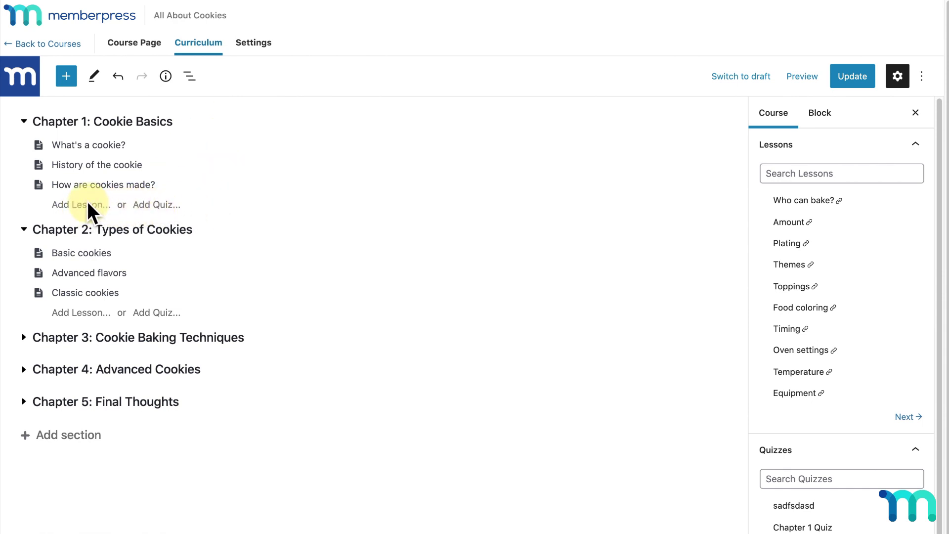
left_click(166, 204)
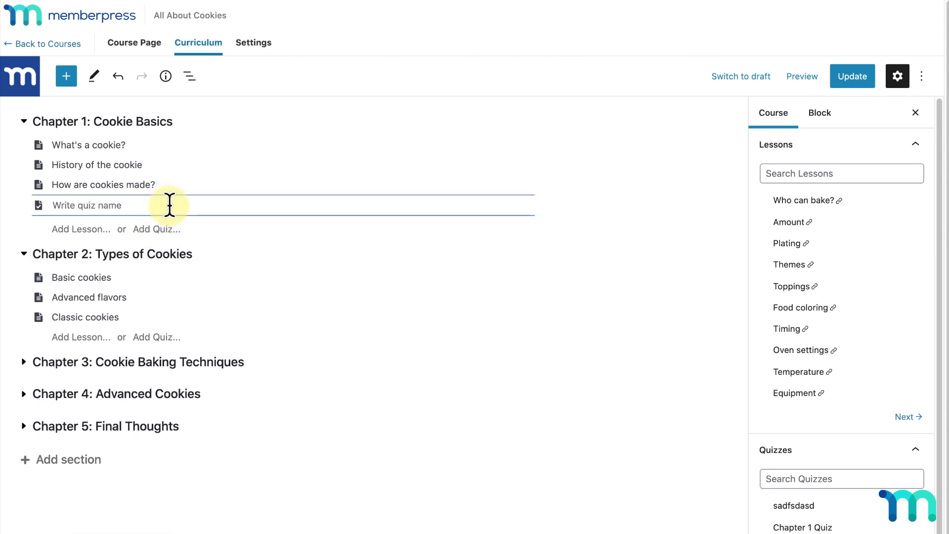
type("Chapter 1 Quiz")
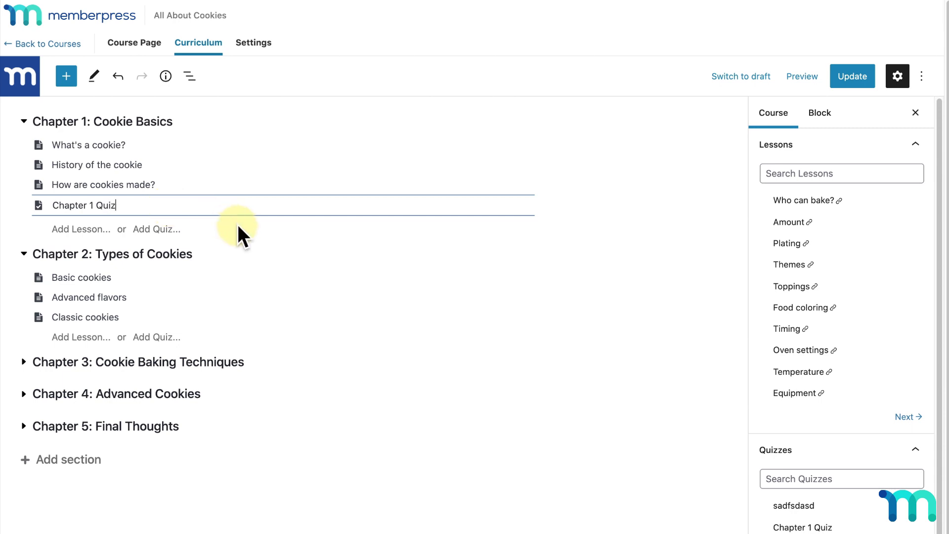
key("Return")
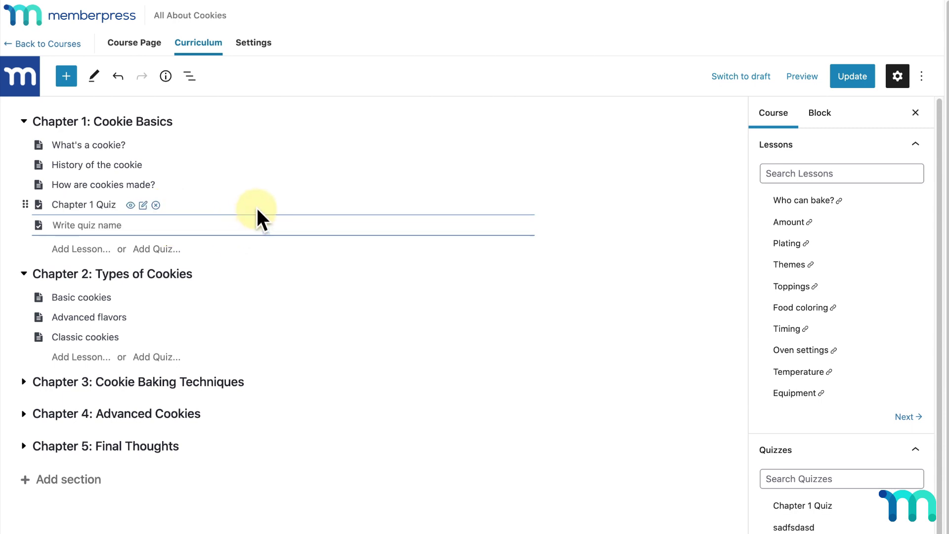
Step: Open Chapter 1 Quiz for editing, saving the course changes on exit
left_click(143, 206)
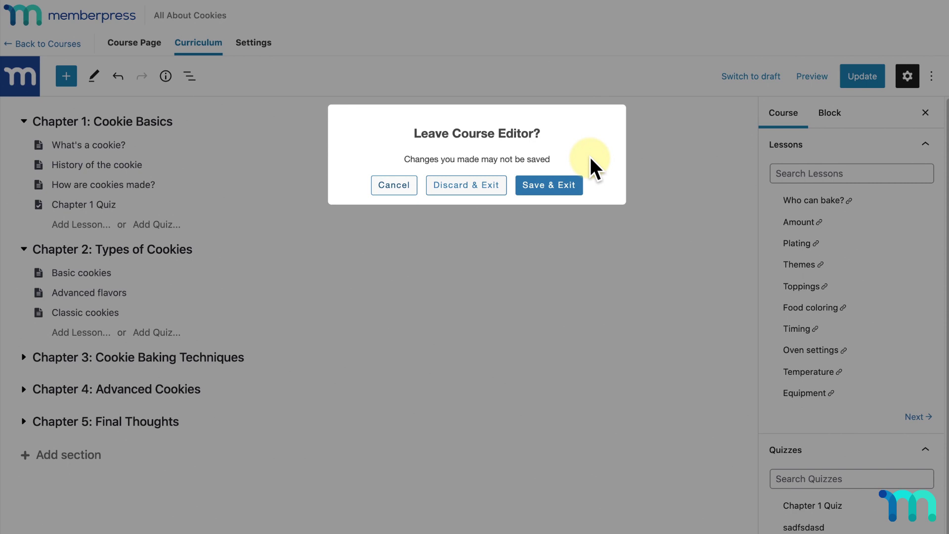
left_click(556, 187)
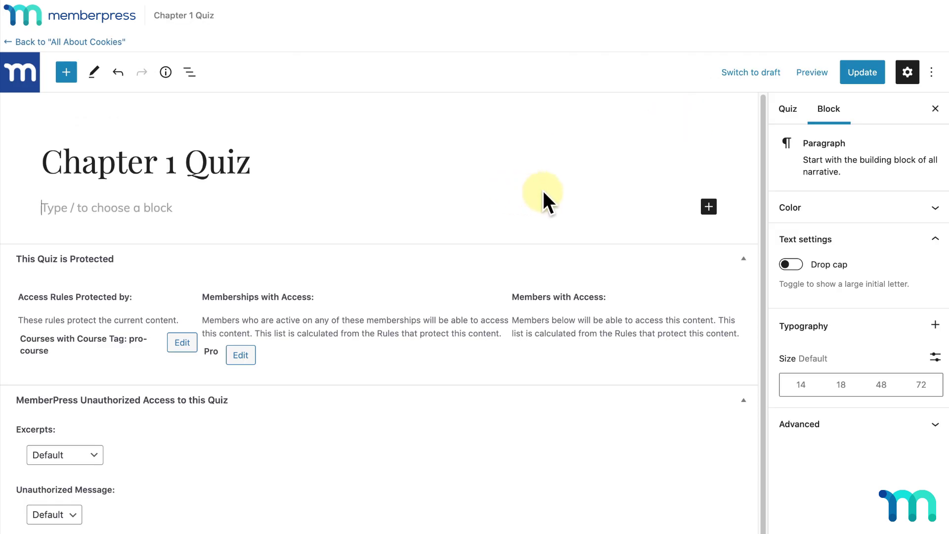
left_click(534, 248)
Step: Insert Multiple Choice and Multiple Answer question blocks into the quiz, with a True/False question between them
left_click(66, 71)
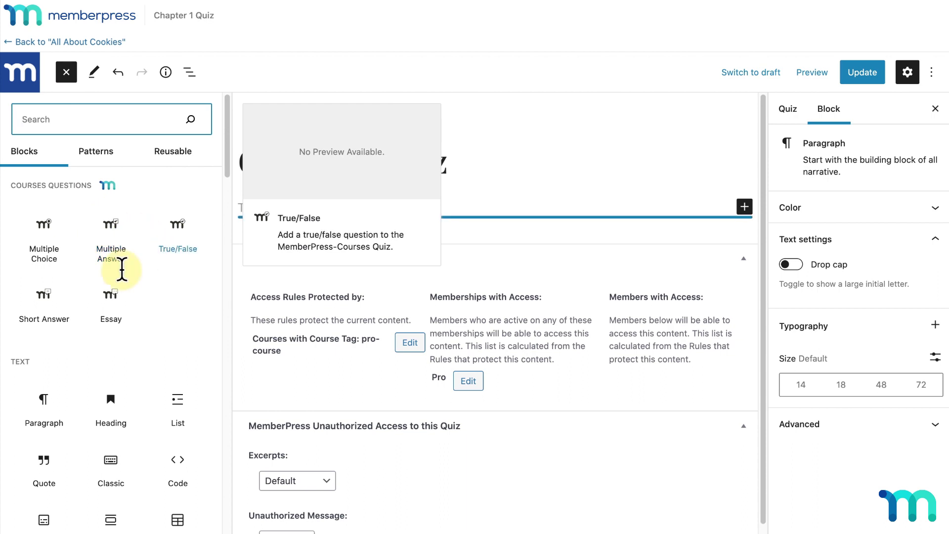
left_click(42, 234)
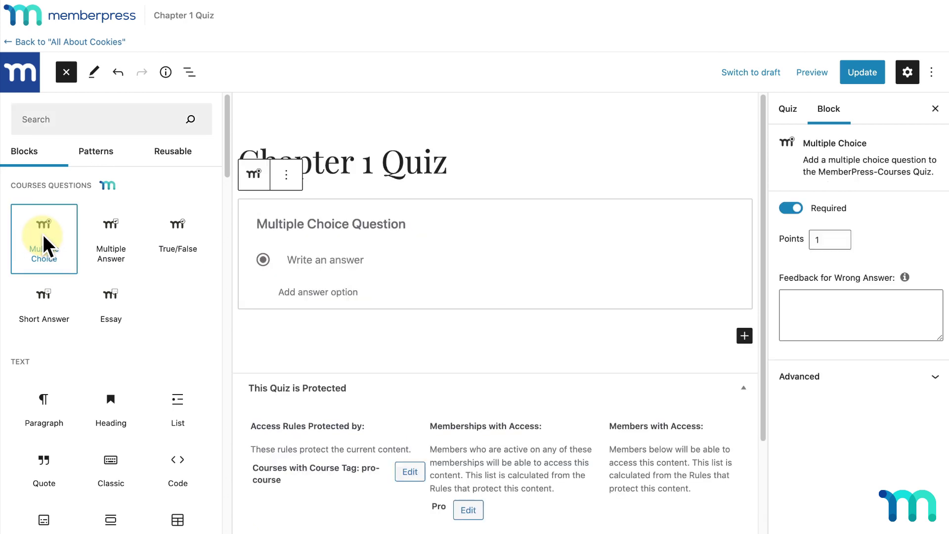
left_click(112, 233)
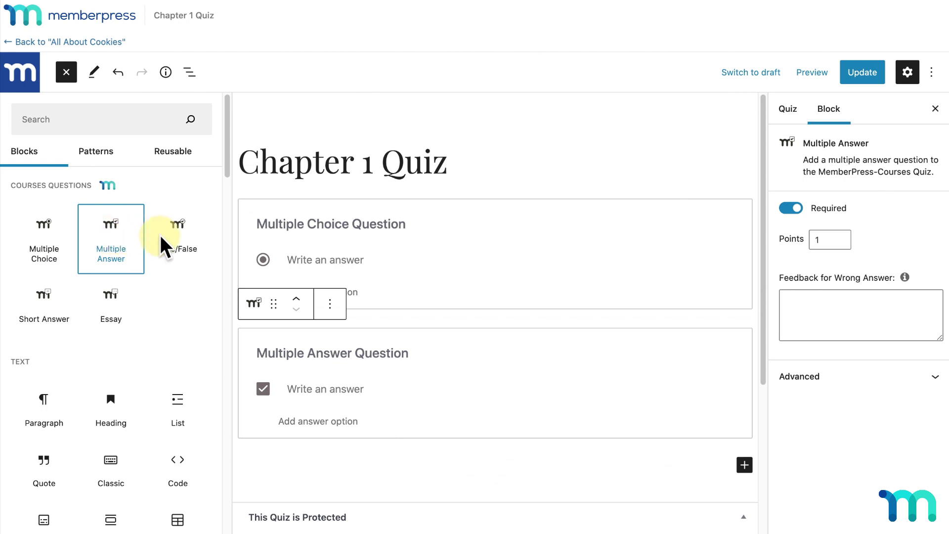
left_click_drag(169, 230, 321, 322)
Step: Move the Multiple Choice question below the True/False question and back to the first place in the quiz
left_click(376, 252)
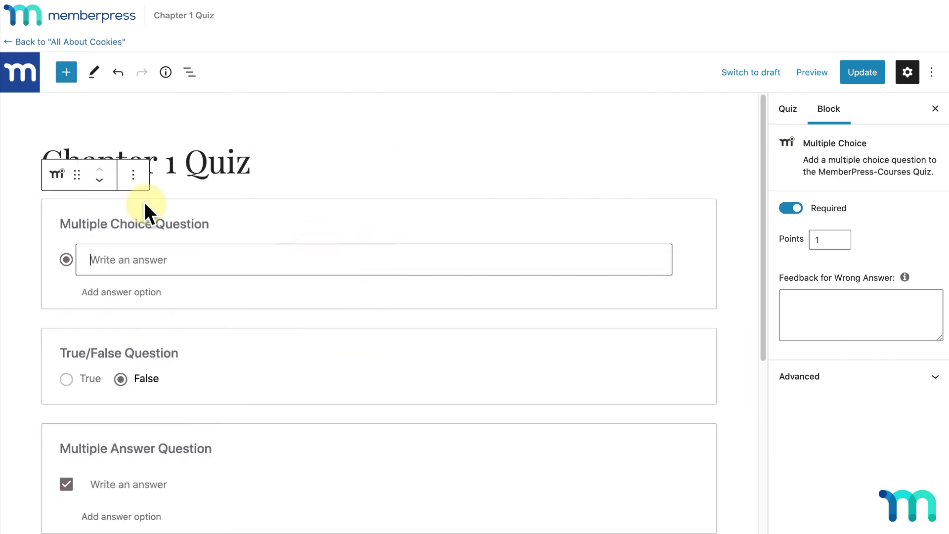
left_click(100, 179)
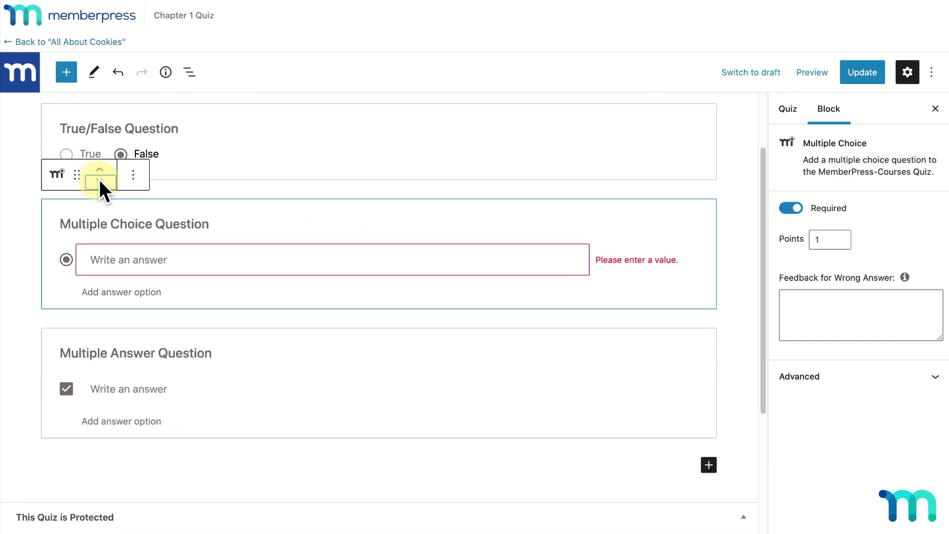
scroll(135, 182, "up", 2)
left_click_drag(78, 266, 81, 198)
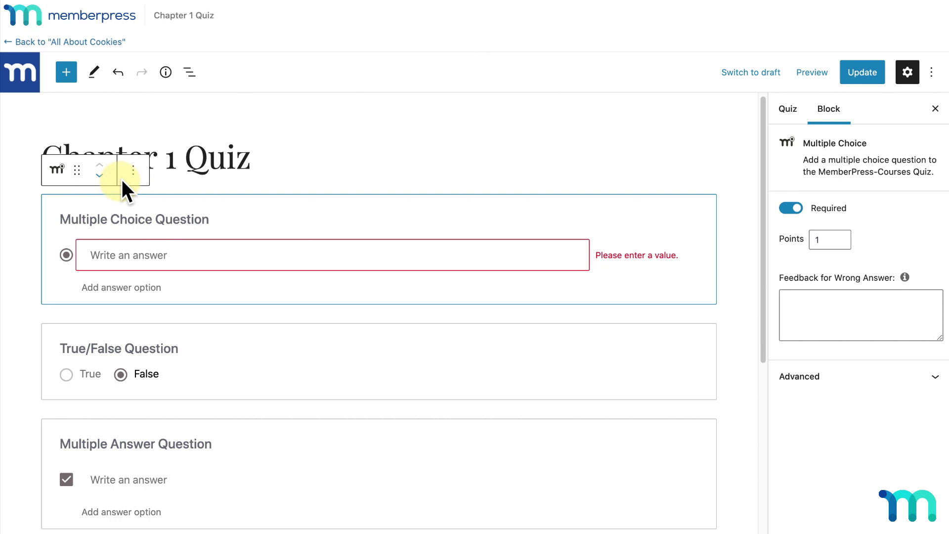
Step: Remove the Multiple Choice, True/False and Multiple Answer question blocks from the quiz
left_click(133, 172)
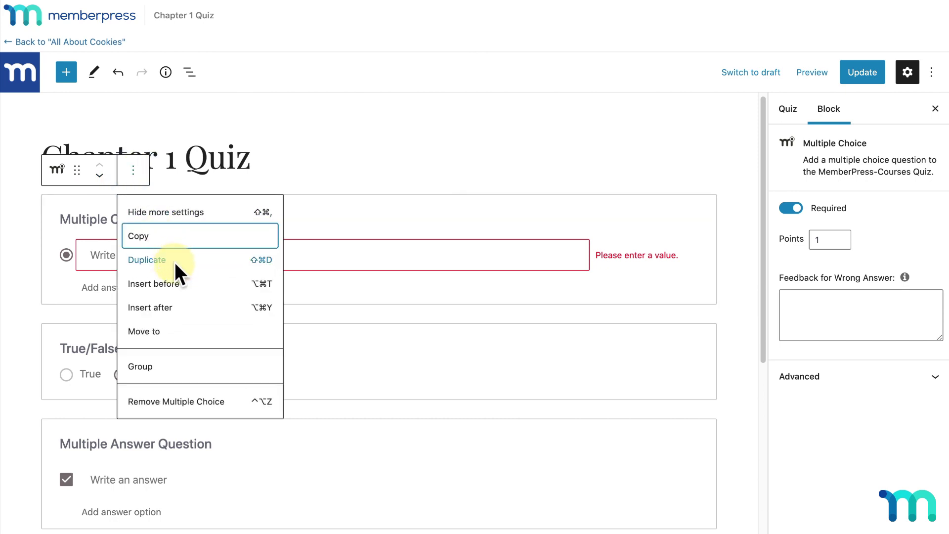
left_click(203, 396)
left_click(142, 205)
left_click(133, 171)
left_click(148, 395)
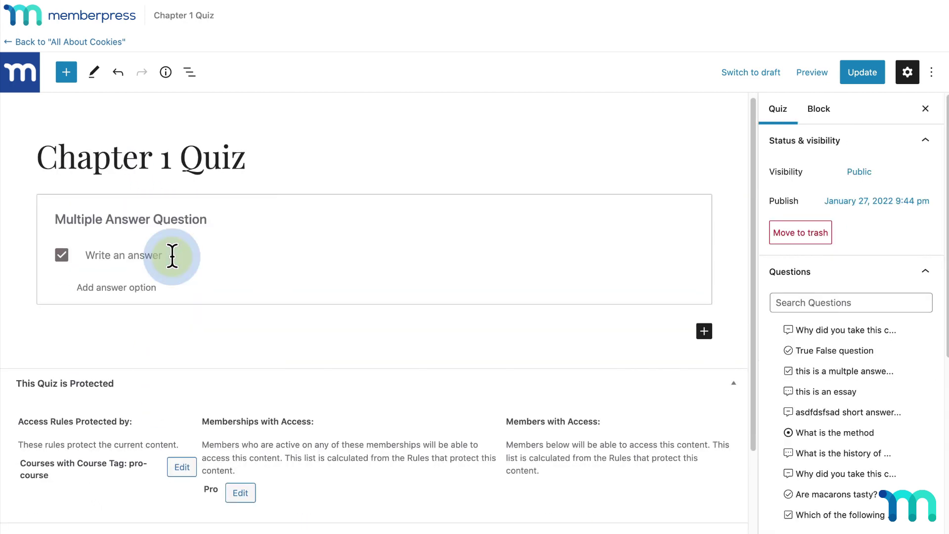
left_click(170, 254)
left_click(91, 171)
left_click(168, 378)
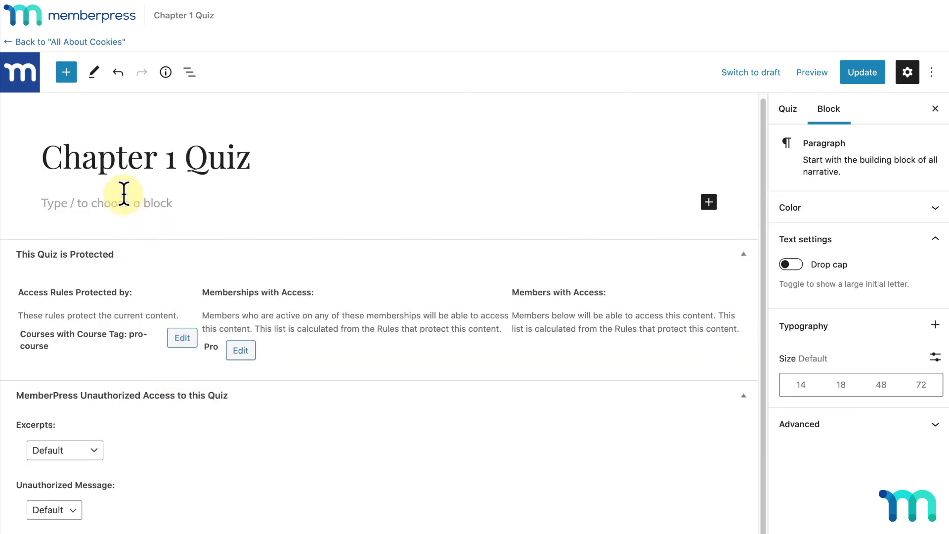
Step: Insert a Multiple Choice question block into the empty Chapter 1 Quiz
left_click(66, 72)
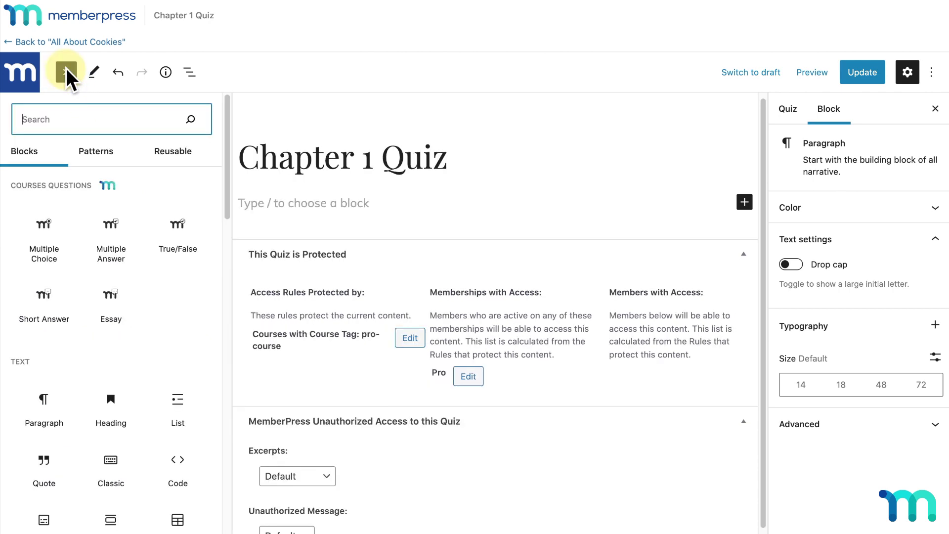
left_click(52, 247)
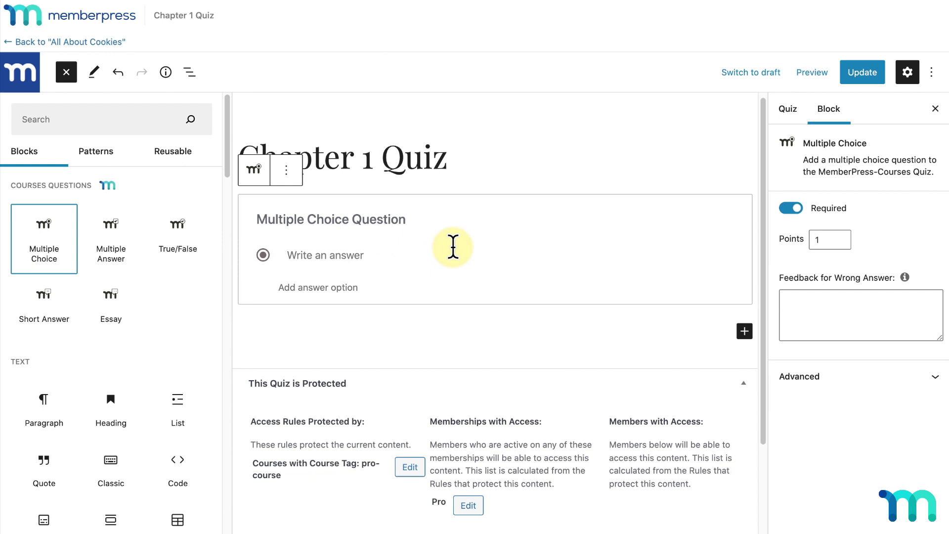
Step: Word the Multiple Choice question as "When were the first cookies thought to be invented?"
left_click(399, 243)
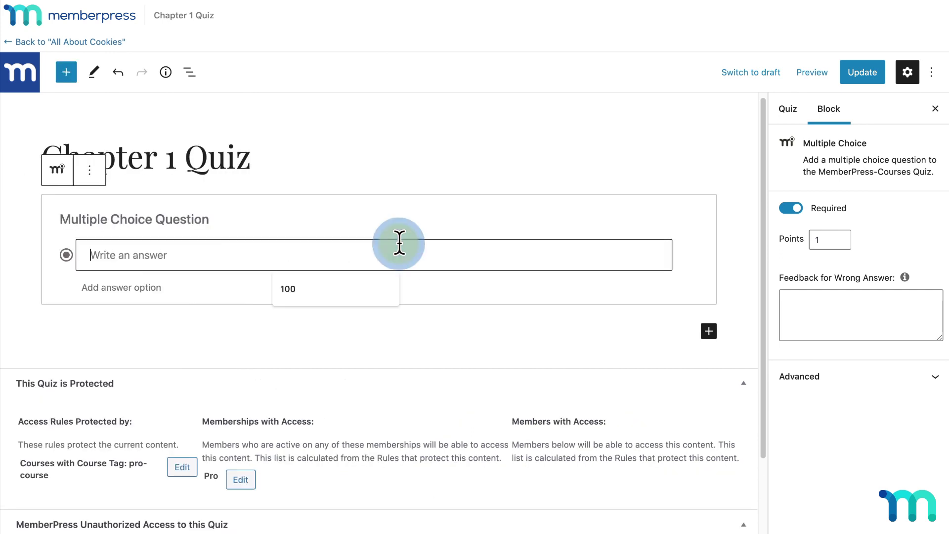
left_click(201, 220)
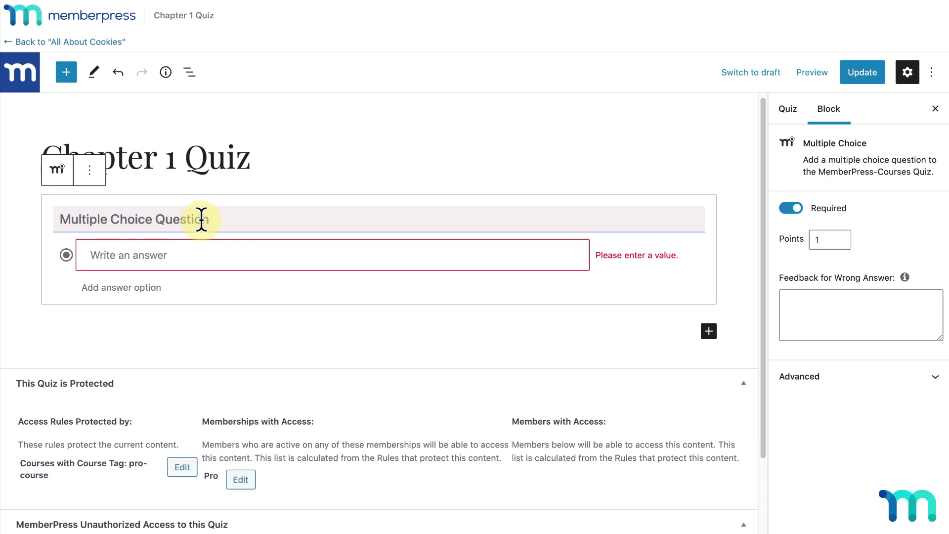
type("When were the first cookies thought to be invented?")
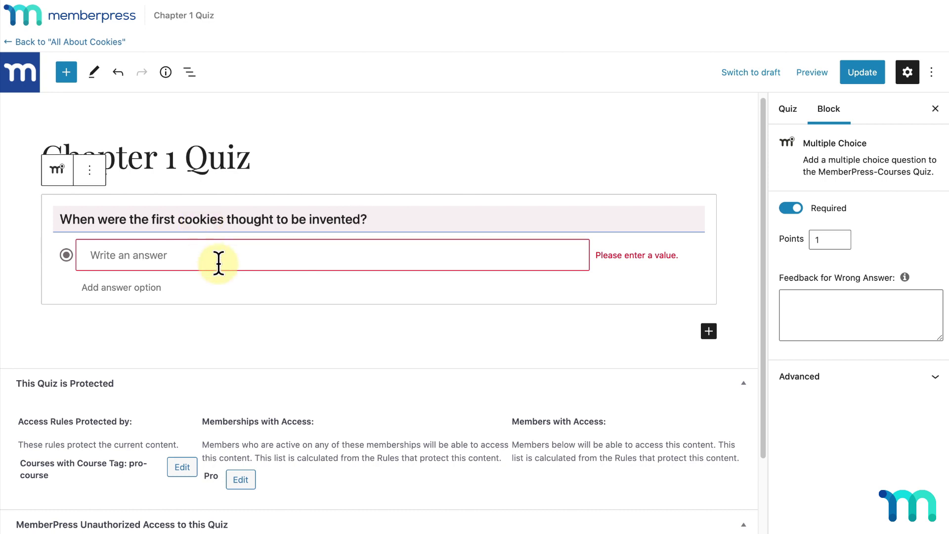
Step: Give the cookie invention question the answers 1920, 7th Century AD, 1800 and 12 BC, and mark 7th Century AD as correct
left_click(219, 260)
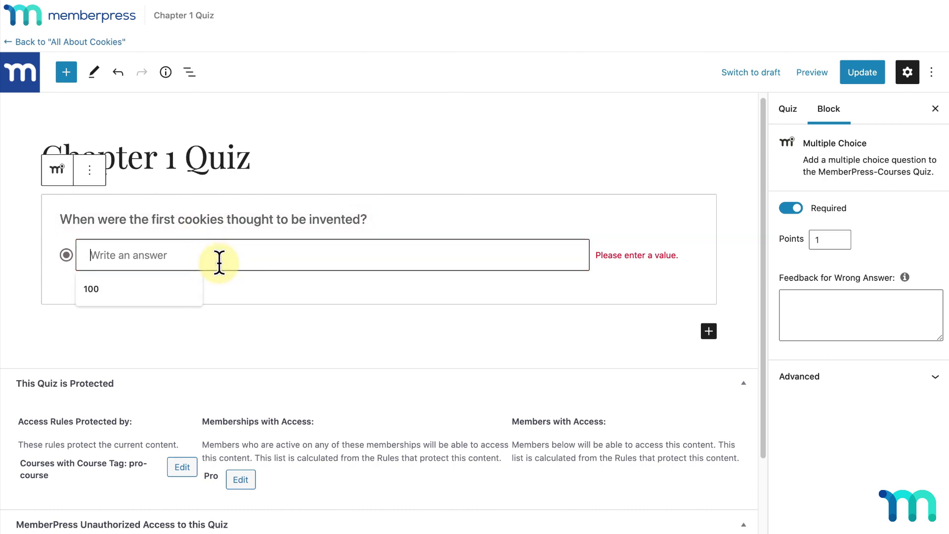
type("1920")
left_click(153, 286)
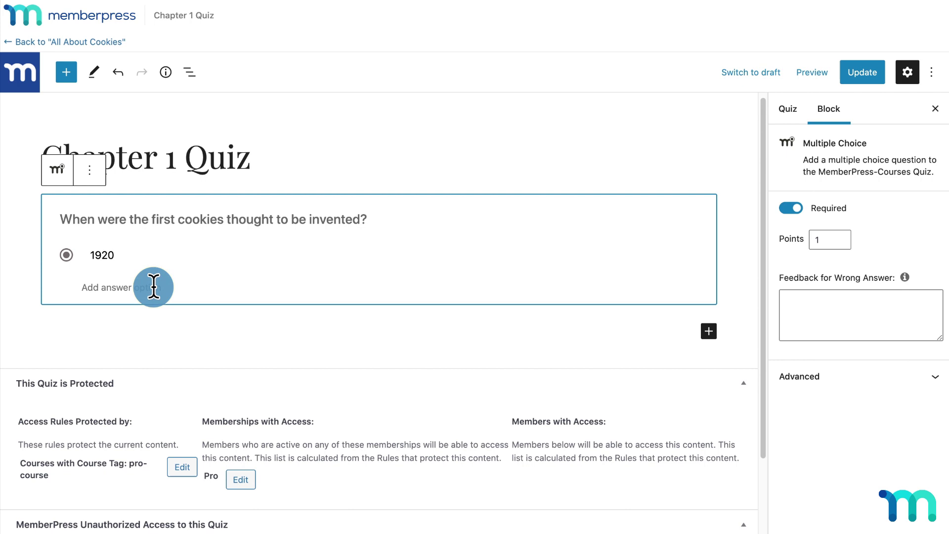
type("7th Century AD")
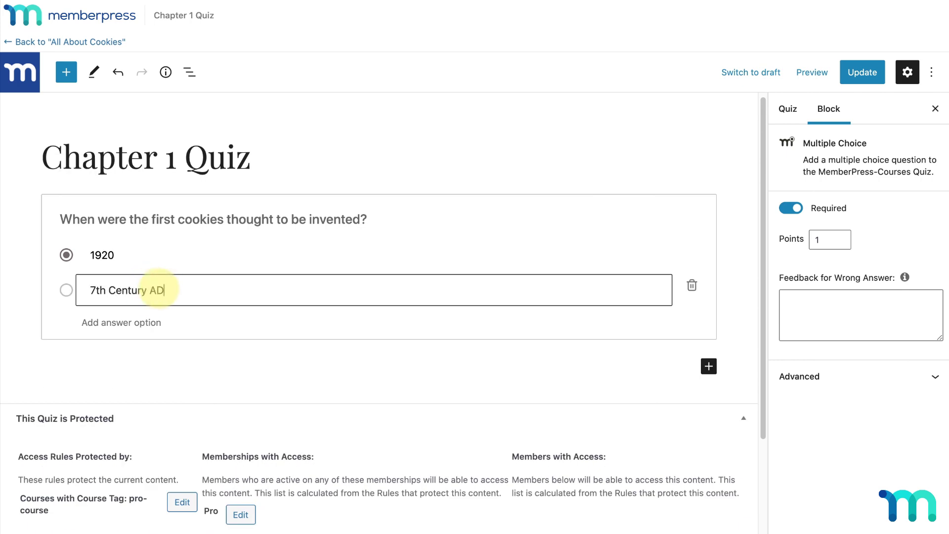
left_click(150, 324)
type("1800")
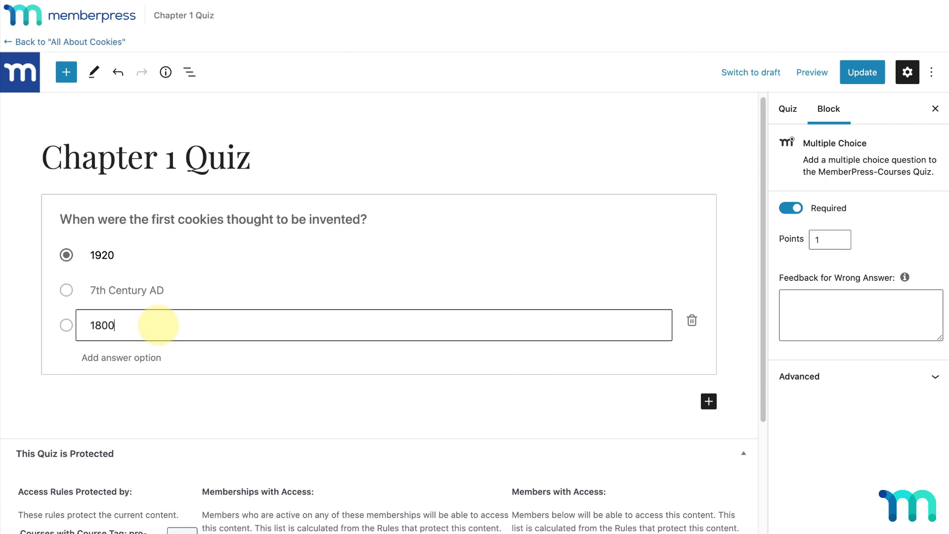
left_click(144, 358)
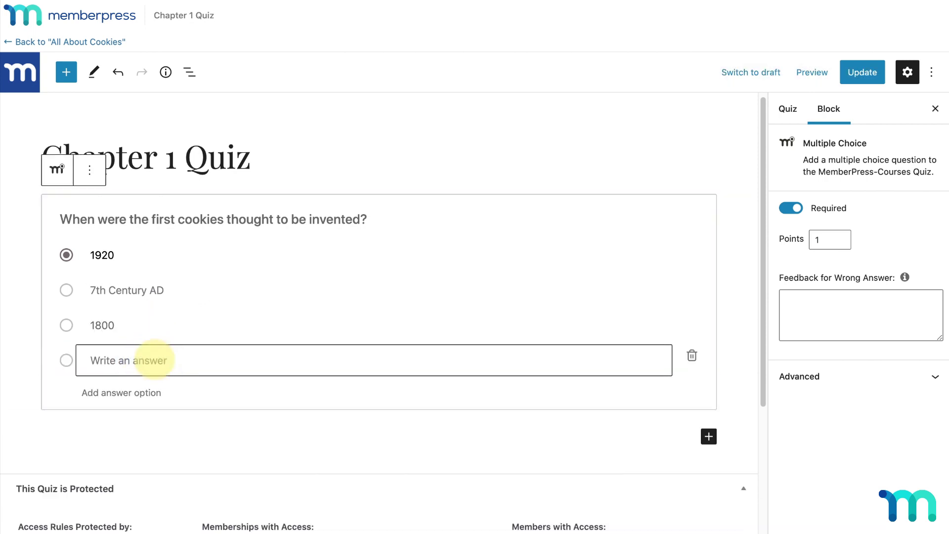
type("12 BC")
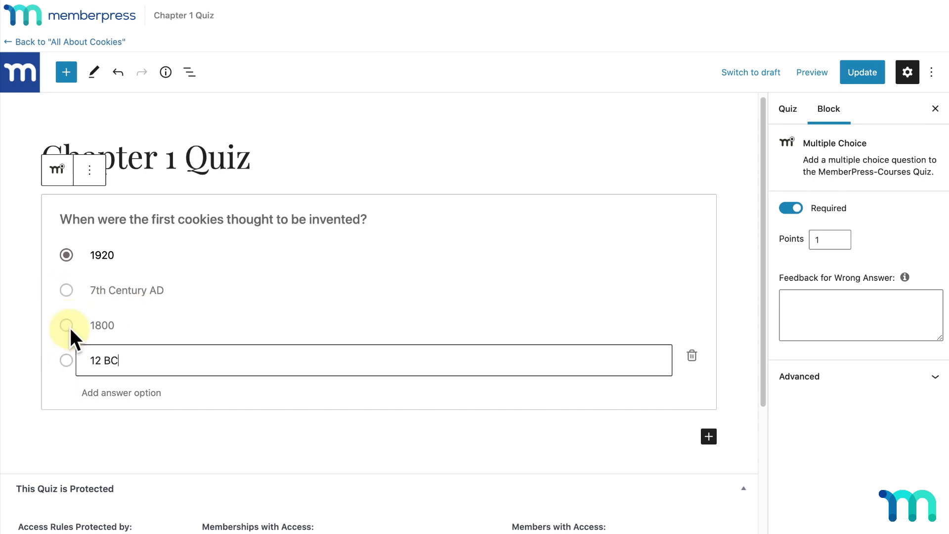
left_click(67, 290)
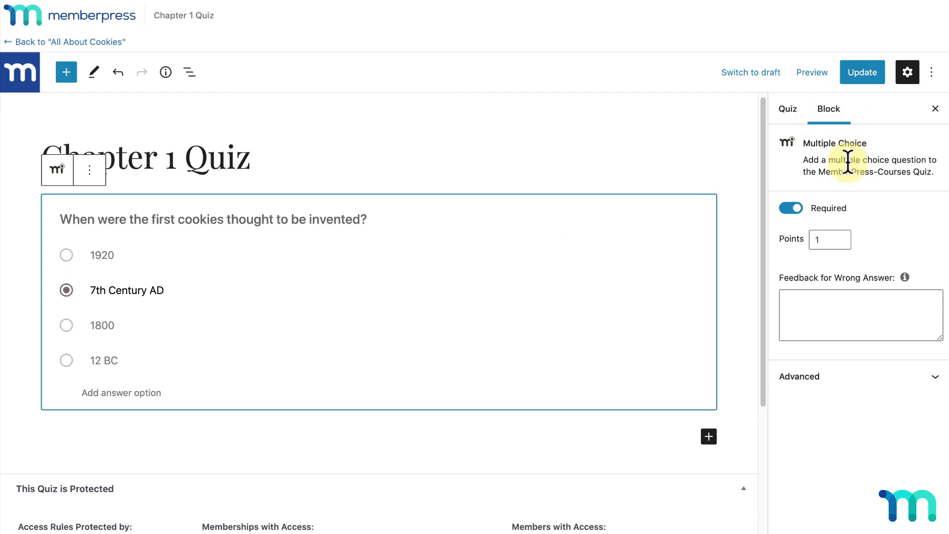
Step: Switch the Multiple Choice question's Required option off and back on, and set its points to 3
left_click(793, 208)
left_click(799, 207)
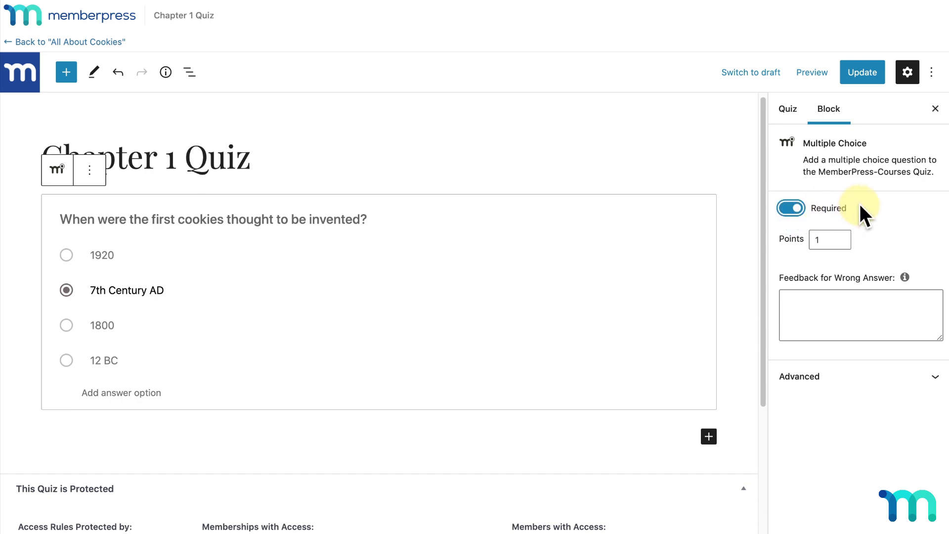
left_click(833, 238)
type("3")
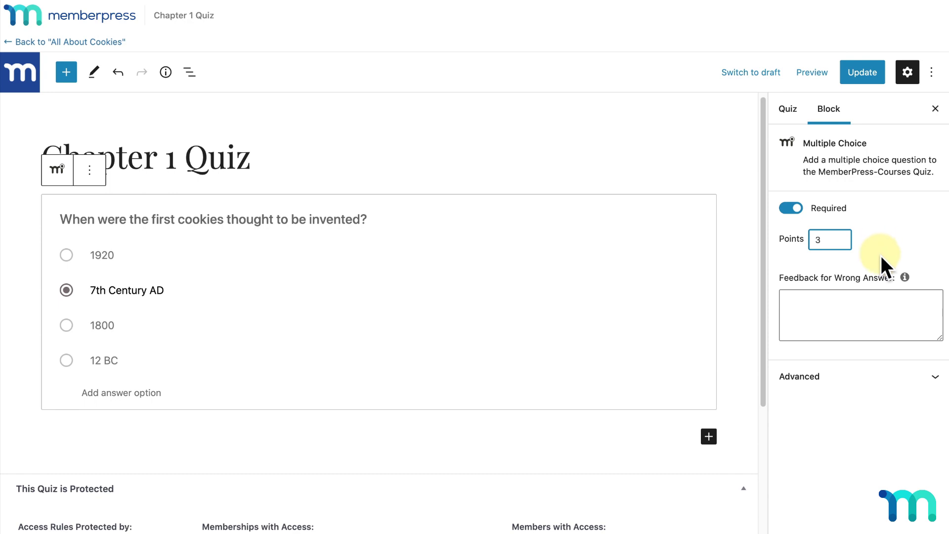
Step: Set the Multiple Choice question's wrong-answer feedback to "Sorry, the correct answer is: 7th Century AD"
left_click(879, 300)
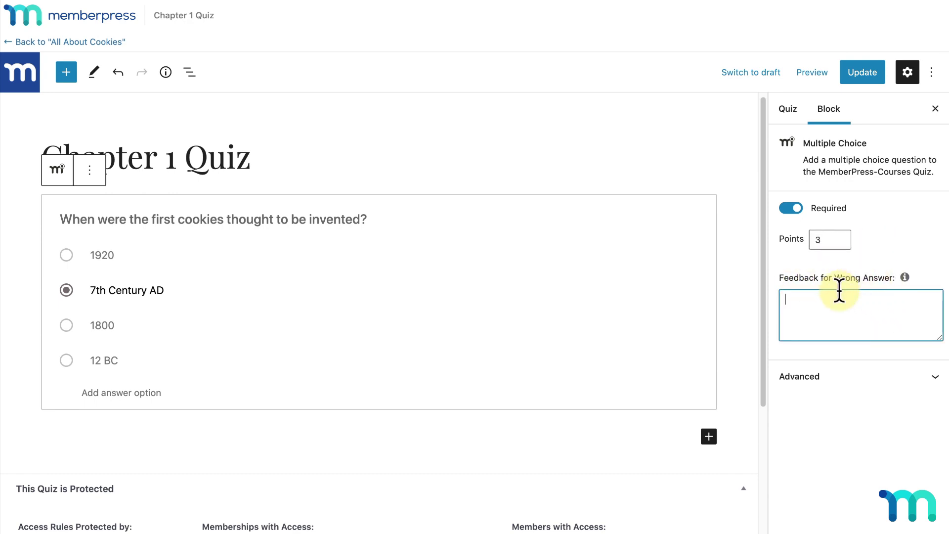
type("S")
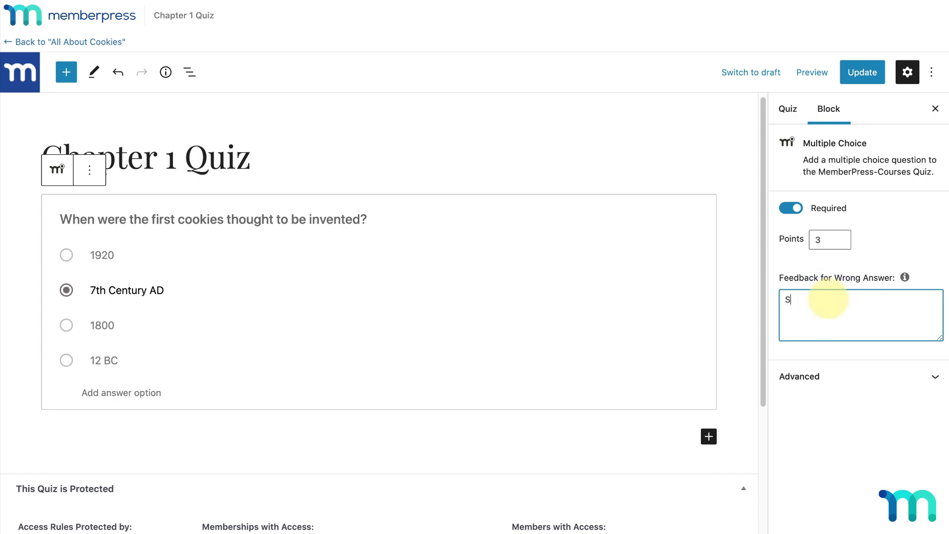
type("orry, the correct answer is: 7th Century AD")
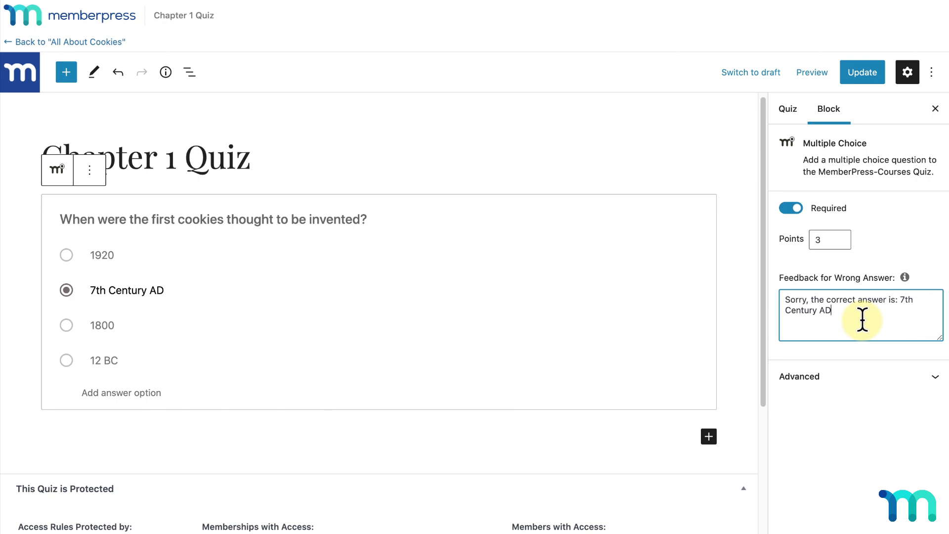
left_click(878, 347)
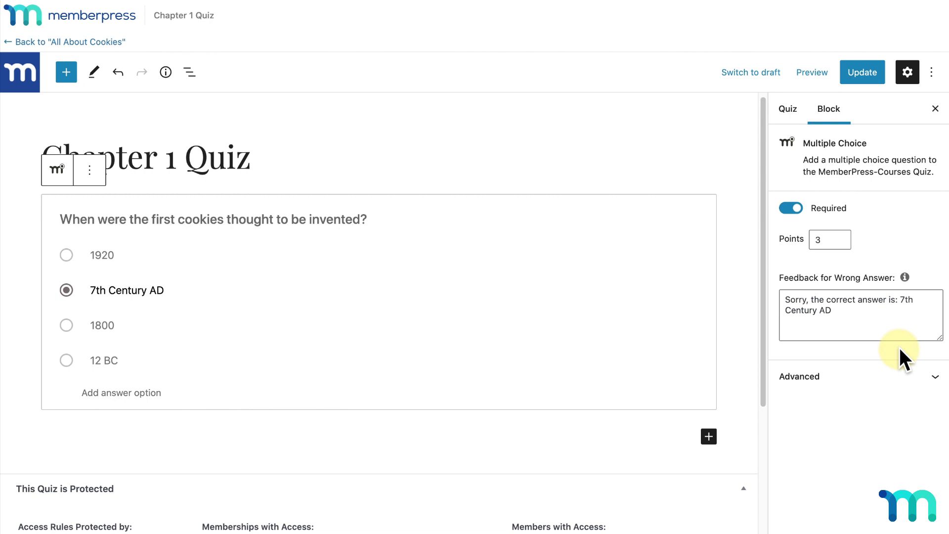
Step: Insert a Multiple Answer question below the first question, worded "What ingredients are included in most cookies?"
left_click(61, 69)
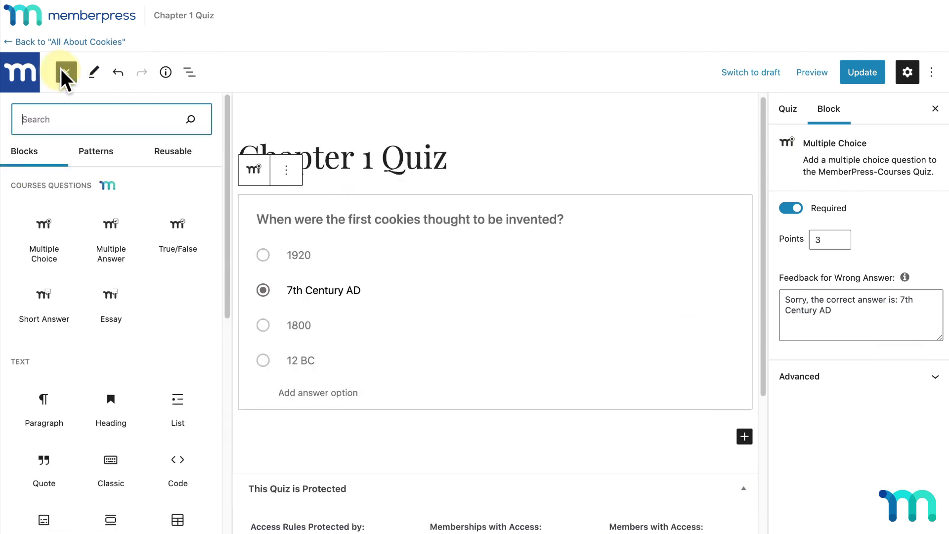
left_click(114, 231)
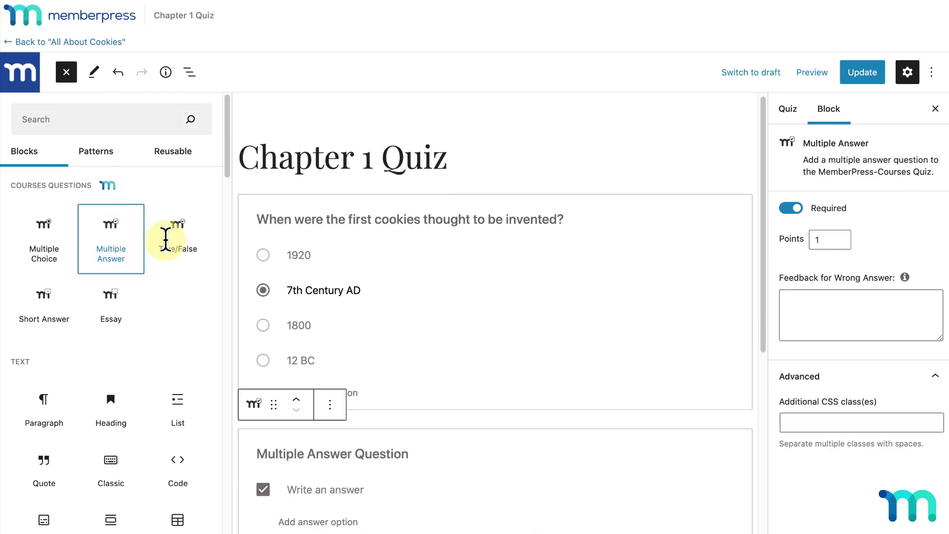
left_click(429, 317)
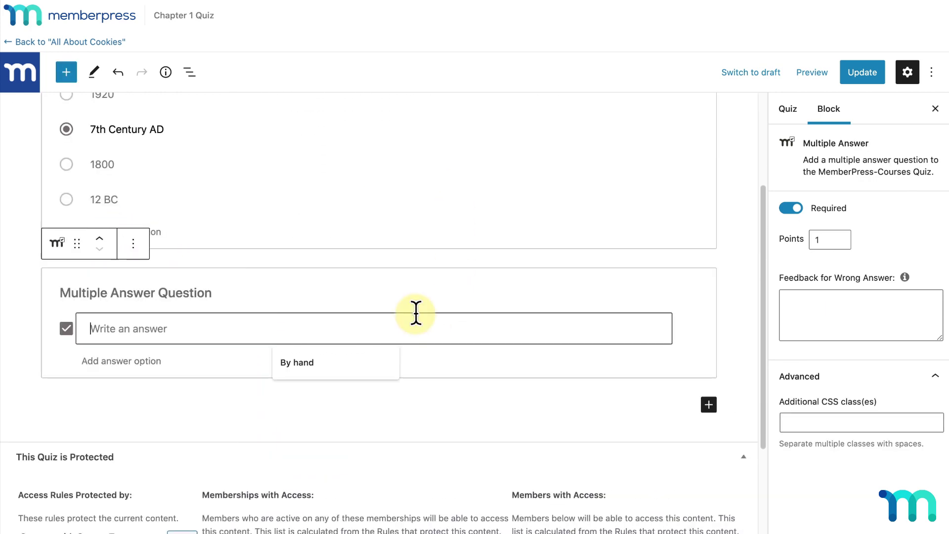
left_click(209, 294)
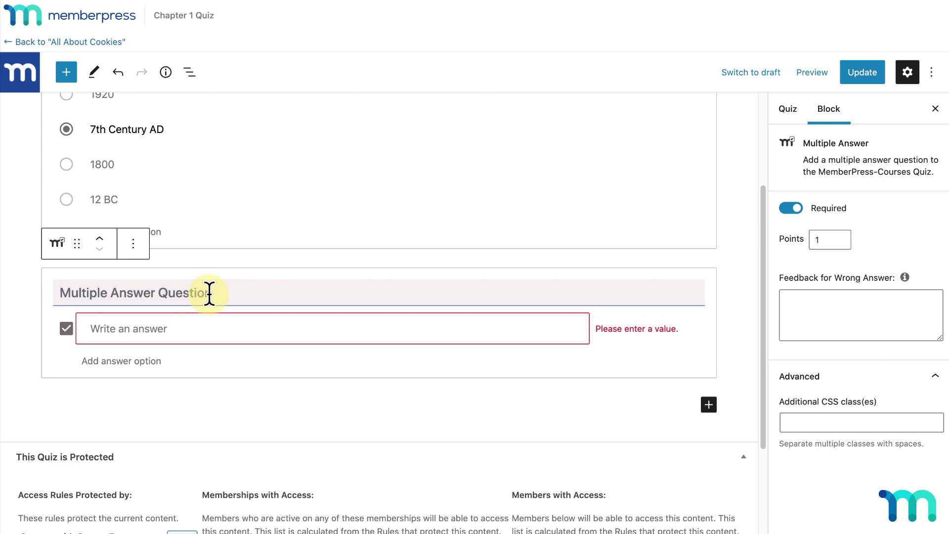
type("What ingredients are included in most cookies?")
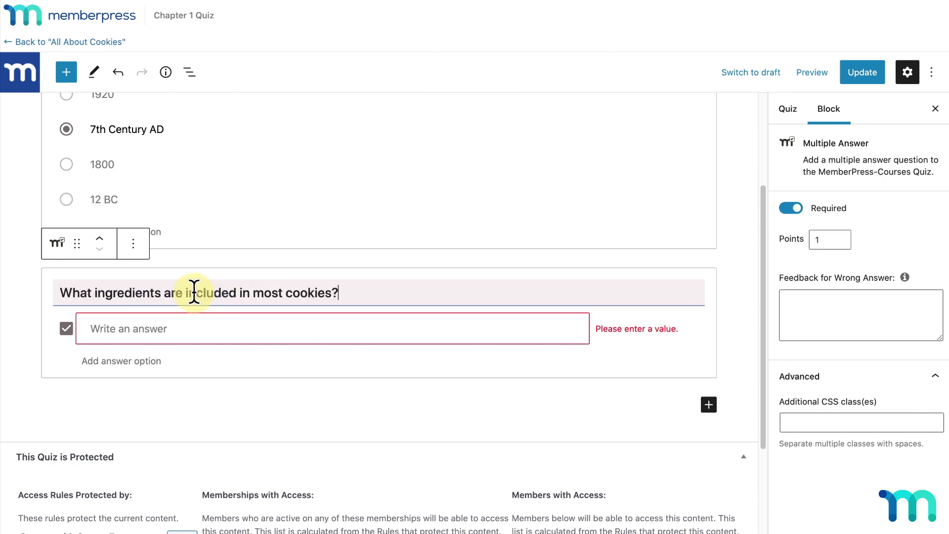
Step: Give the ingredients question the answers Sugar, Pizza Sauce, Flour and Mushrooms, with Sugar and Flour marked as correct
left_click(202, 327)
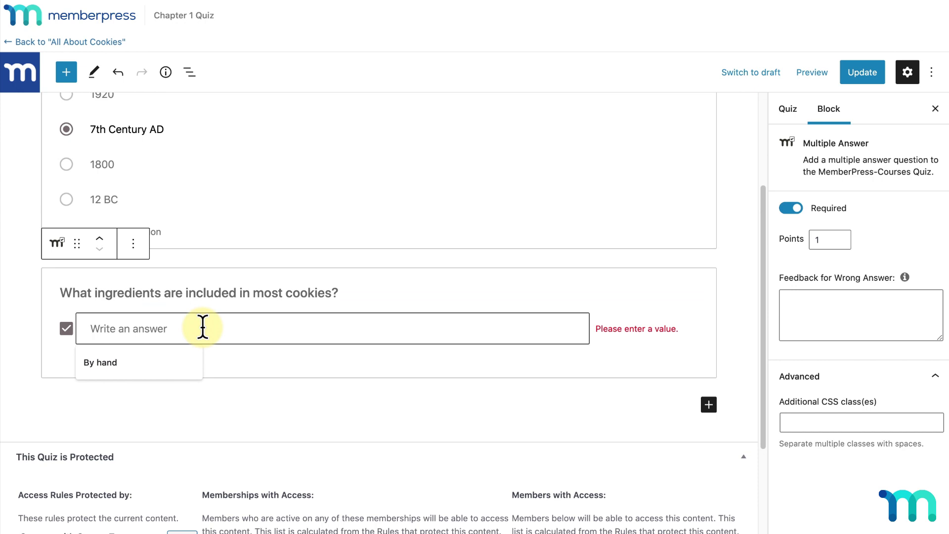
type("Sugar")
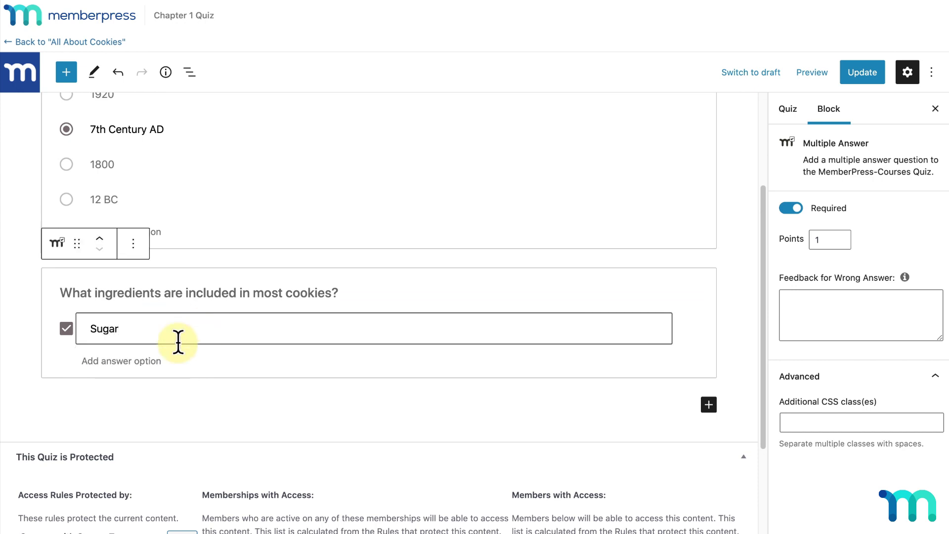
left_click(152, 360)
type("Pizza Sauce")
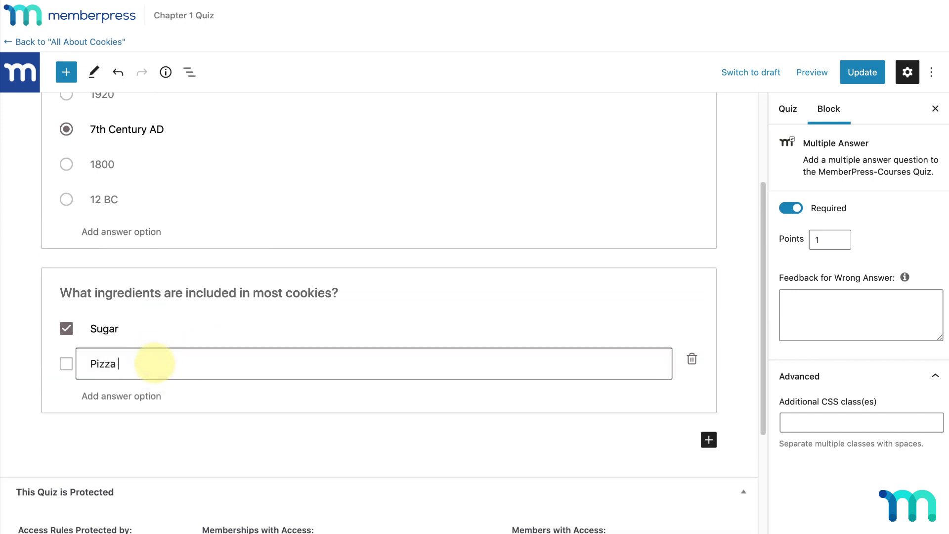
left_click(138, 396)
type("Flou")
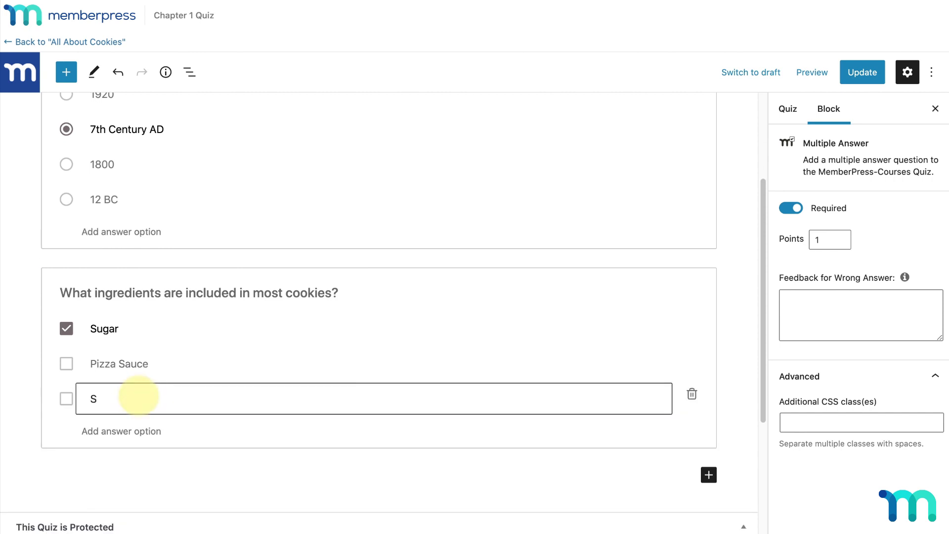
type("r")
left_click(127, 432)
type("Mushrooms")
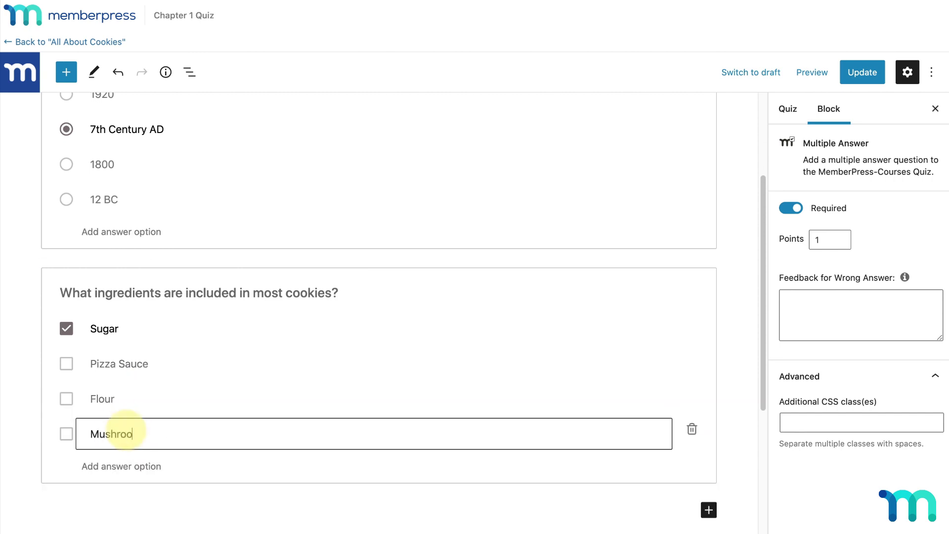
left_click(65, 401)
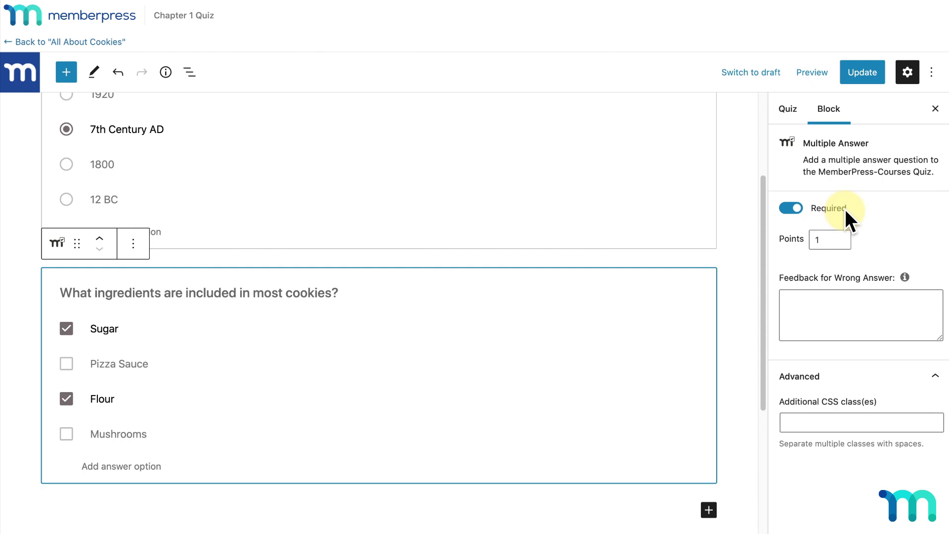
Step: Set the points for the Multiple Answer question about cookie ingredients to 2
double_click(821, 239)
type("2")
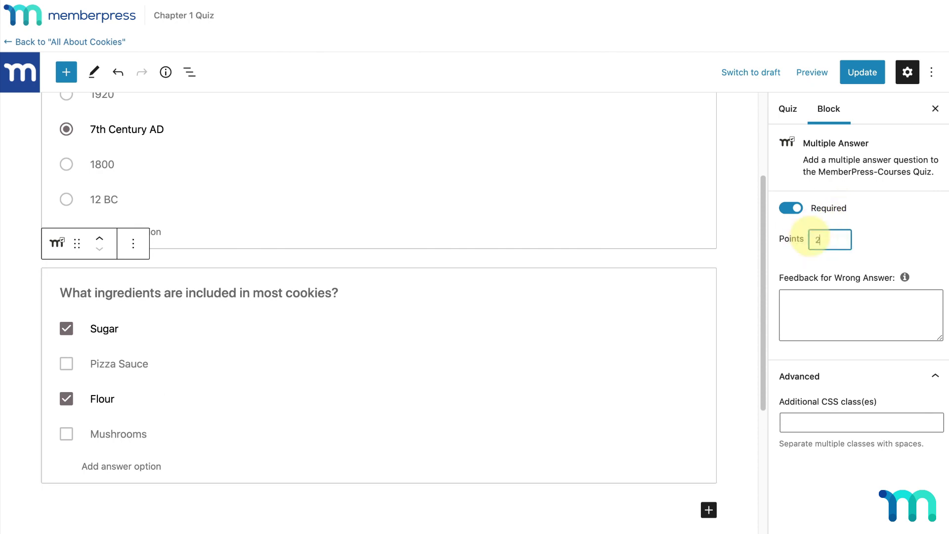
left_click(872, 237)
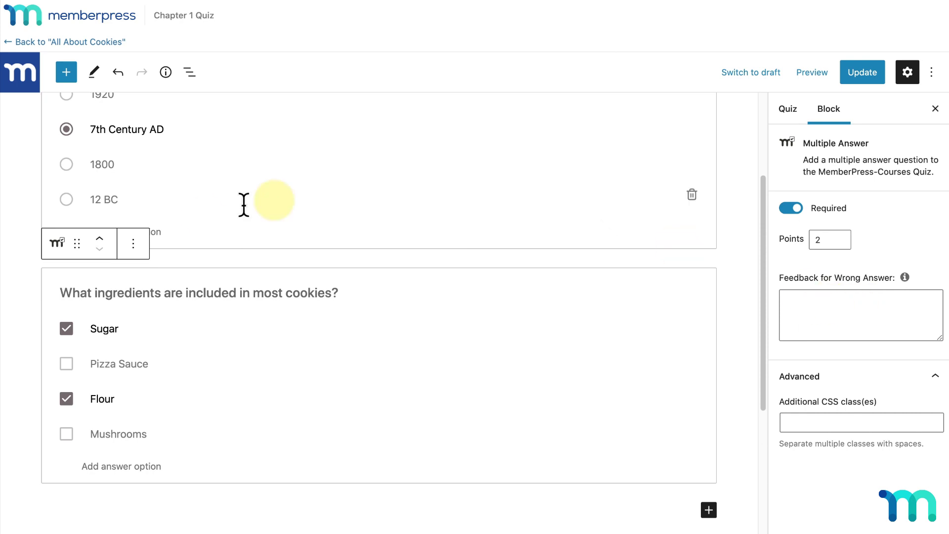
Step: Add a True/False question reading "The main difference between cookies and cakes is the amount of liquid used." with True as the correct answer
left_click(68, 73)
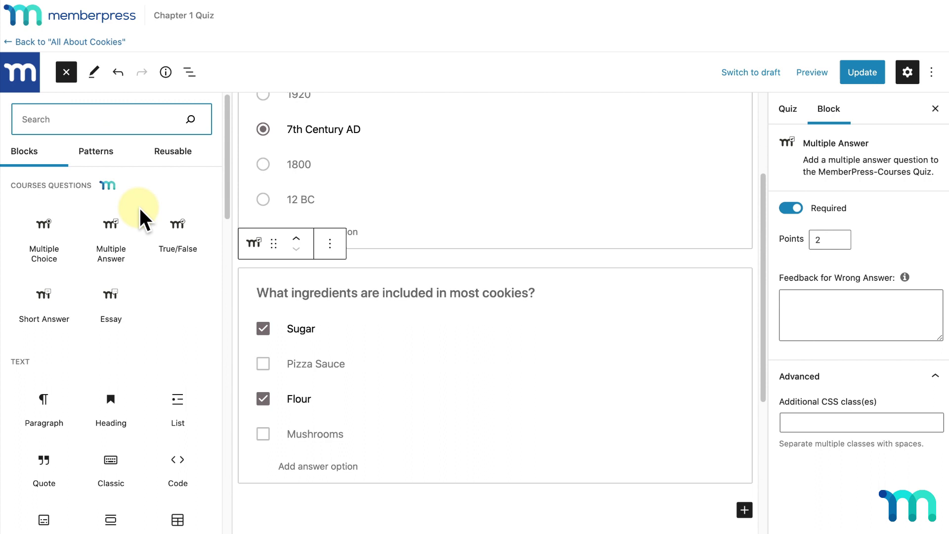
left_click(179, 227)
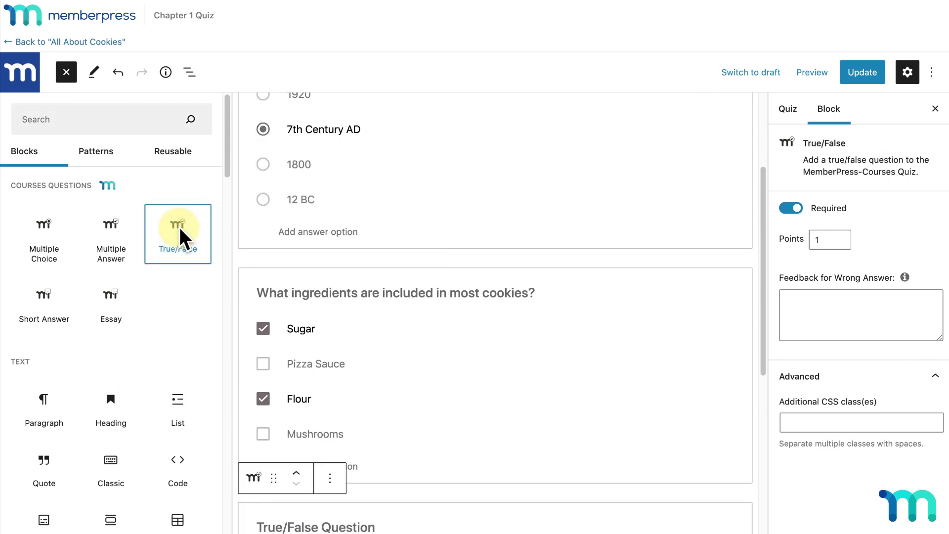
scroll(475, 341, "down", 5)
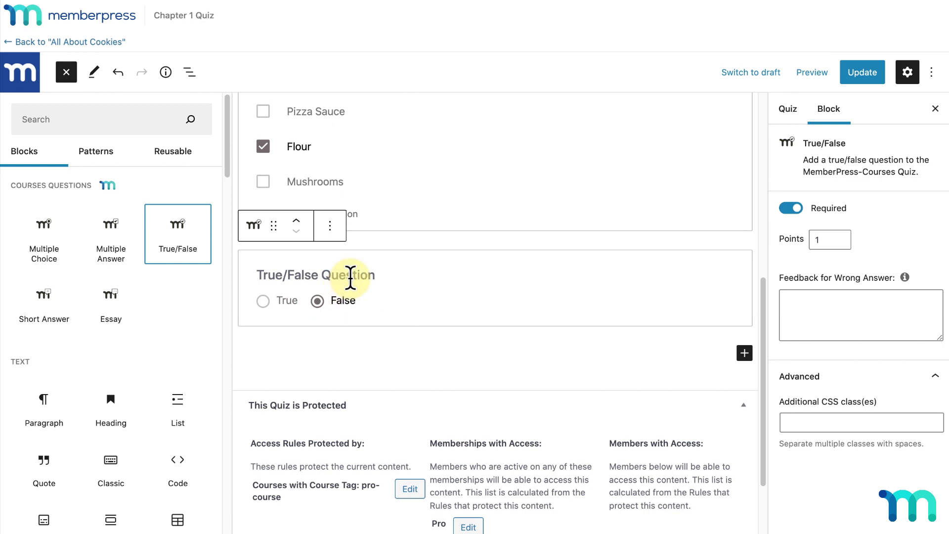
left_click(350, 277)
type("The main difference between cookies and cakes is the amount of liquid used.")
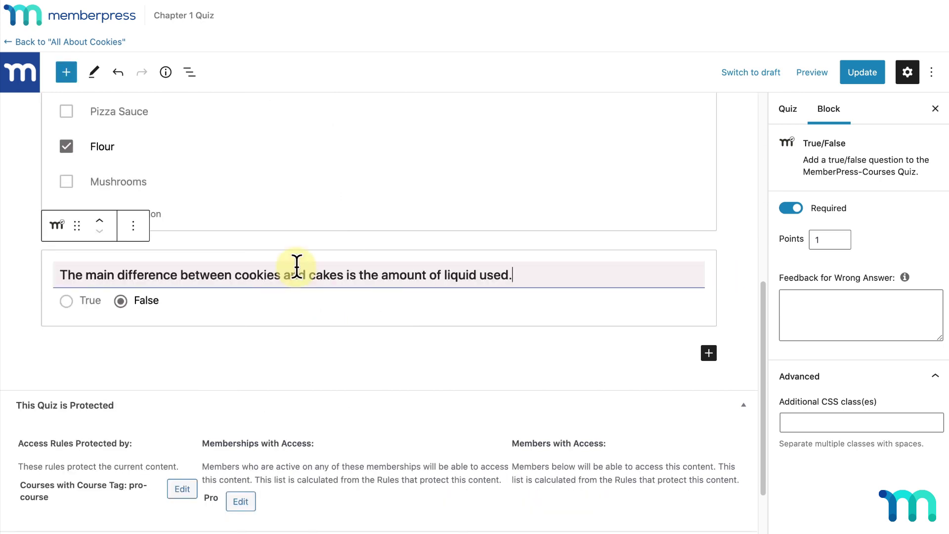
left_click(63, 302)
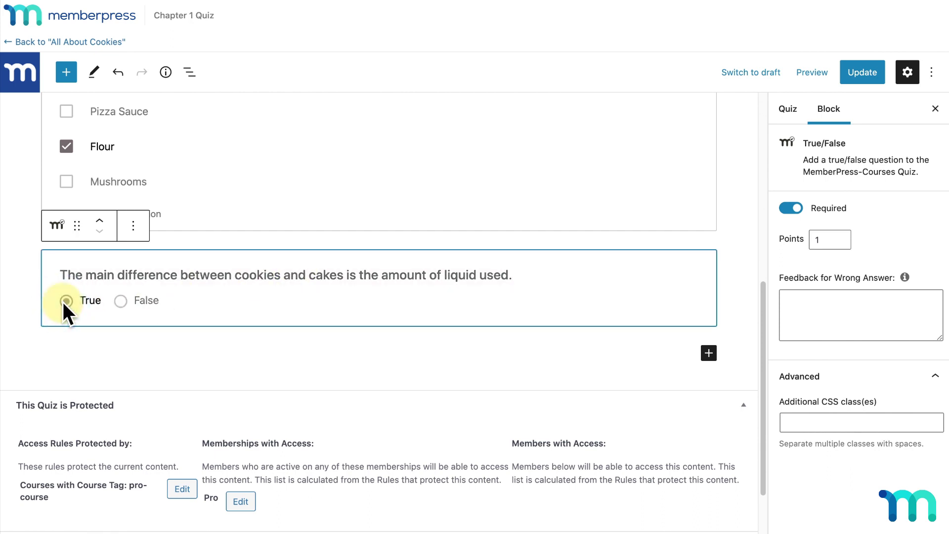
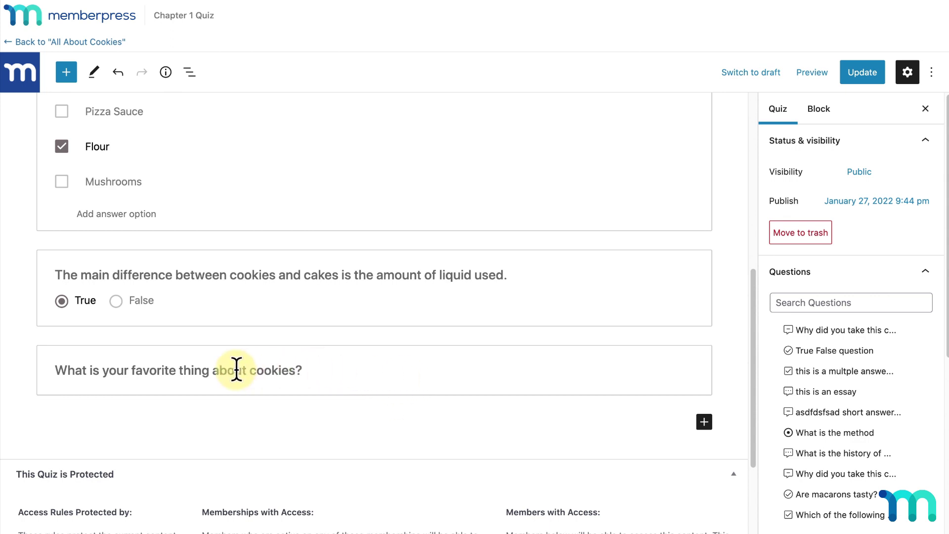
Step: Add an Essay question below the short answer question reading "Write out the basic steps of baking a chocolate chip cookie."
left_click(368, 370)
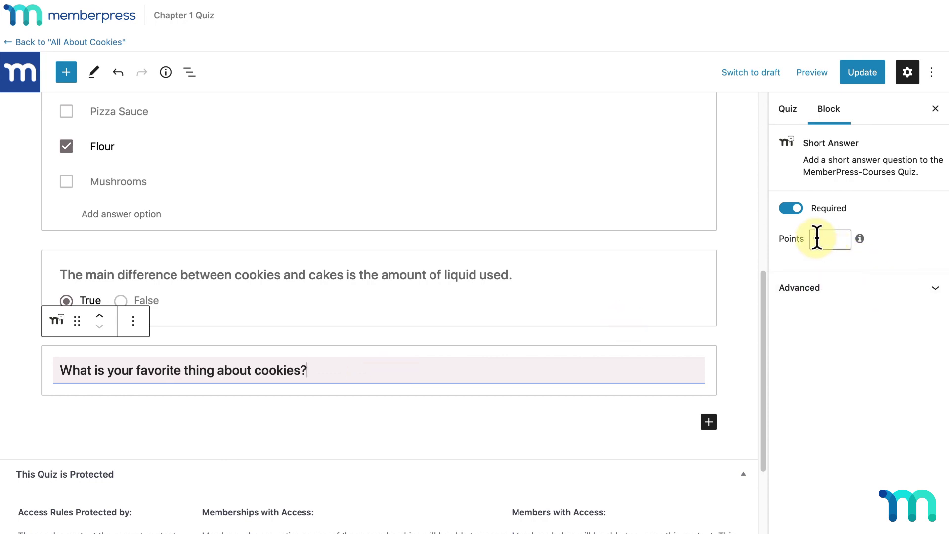
left_click(73, 70)
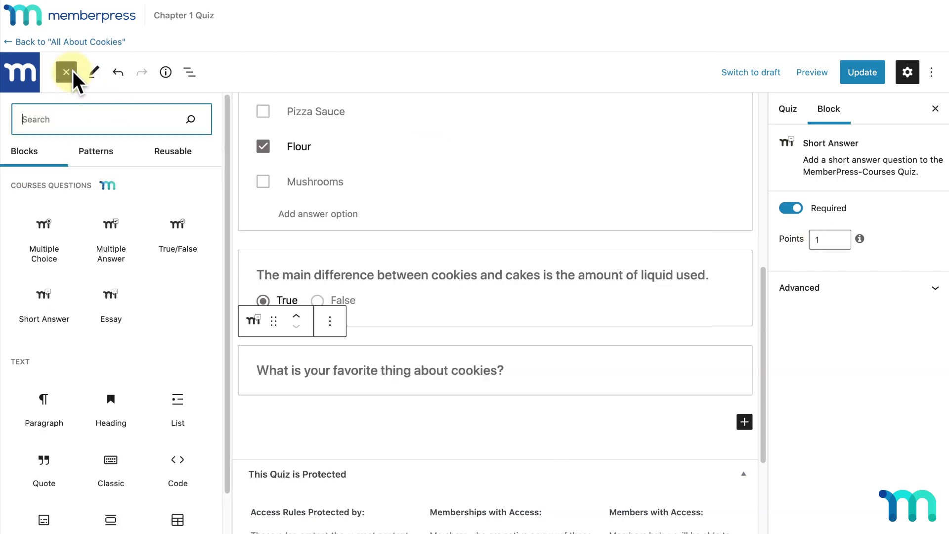
left_click(111, 304)
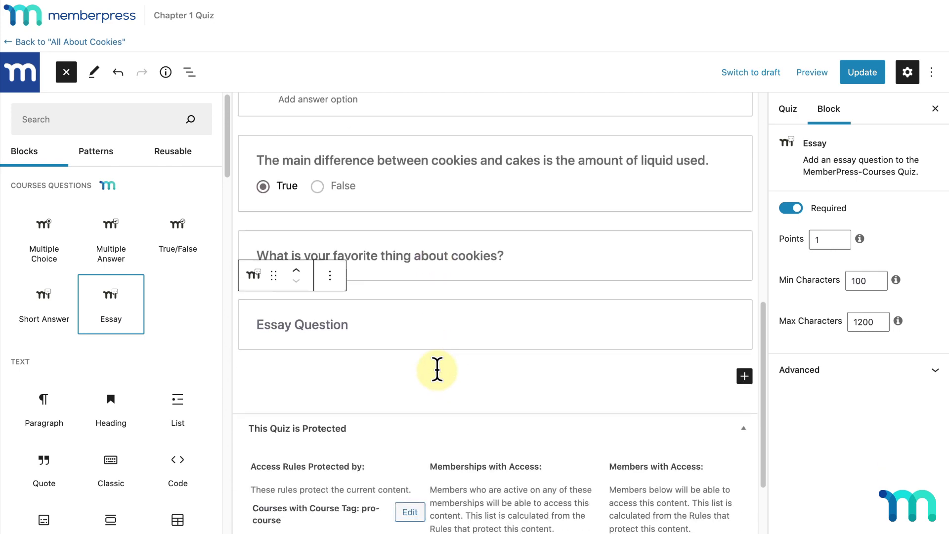
left_click(483, 322)
type("Write ou")
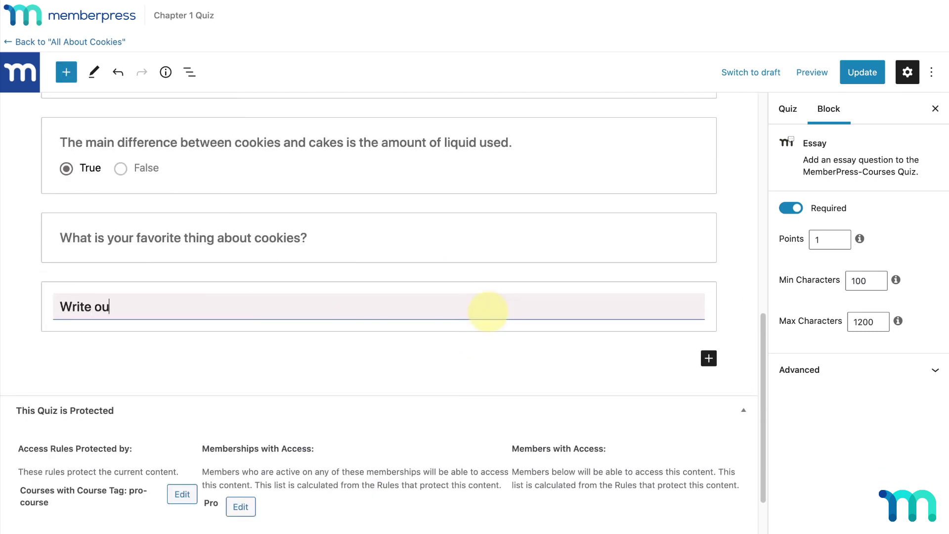
type("t the basic steps of baking a chocolate ")
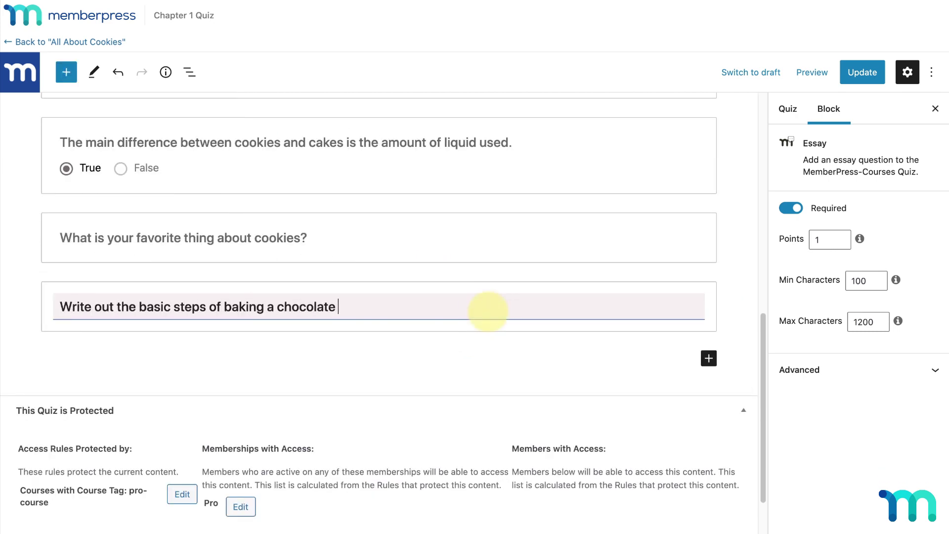
type("chip cookie.")
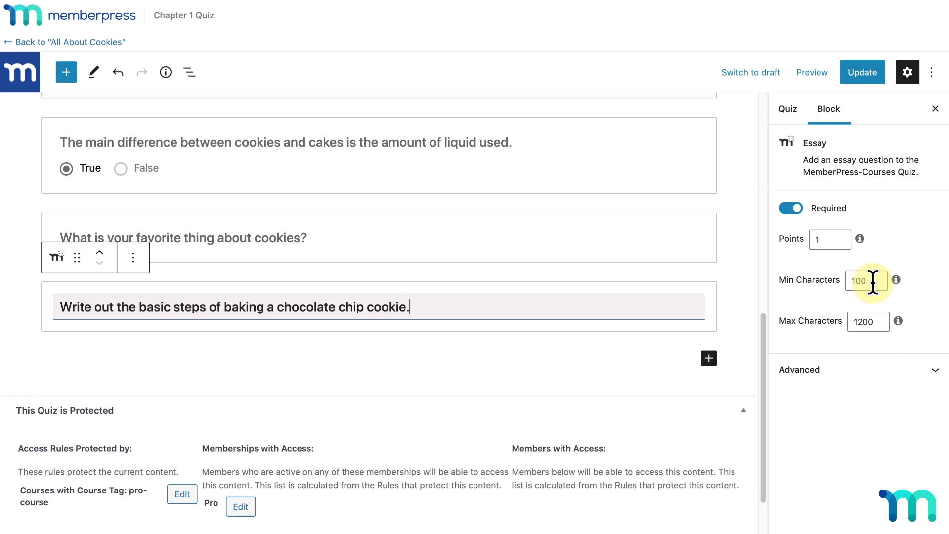
Step: Set the essay question's minimum characters to 200 and its maximum characters to 2000
left_click(873, 282)
type("200")
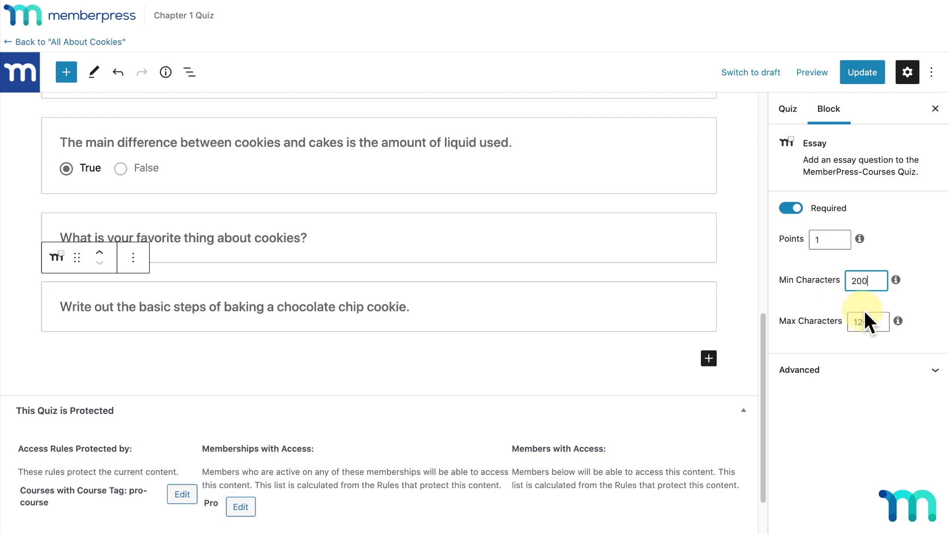
left_click_drag(874, 321, 842, 318)
type("2000")
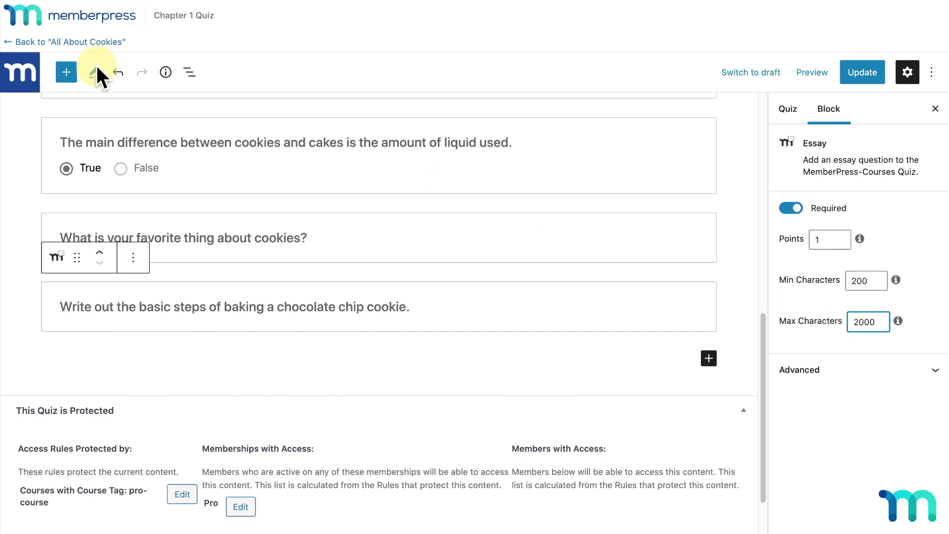
Step: Add a paragraph below the essay question reading "Thanks for completing your first quiz. Submit your answer below."
left_click(65, 70)
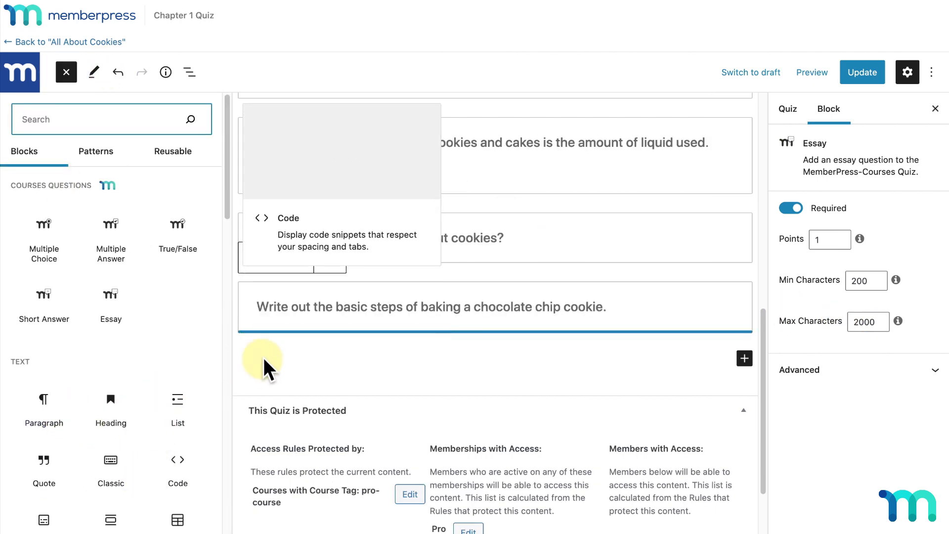
left_click(272, 360)
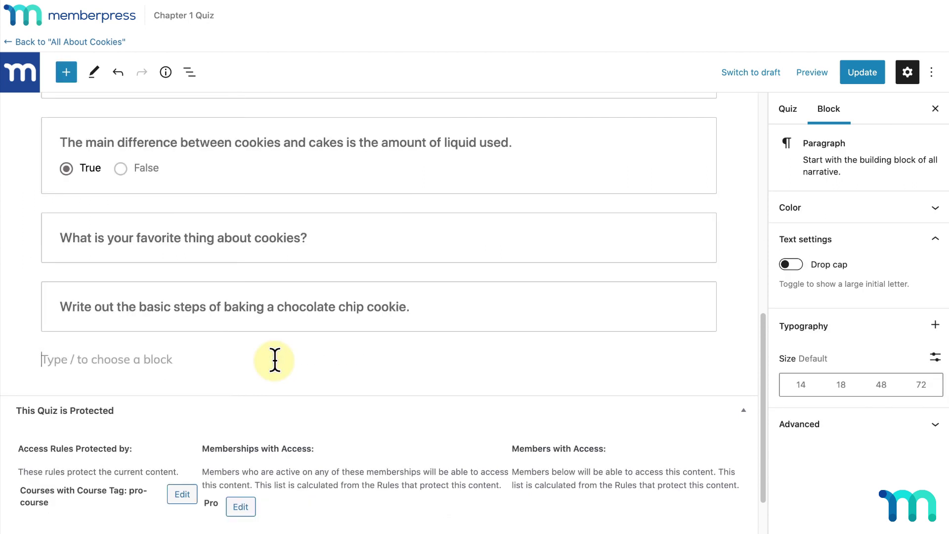
type("Thanks for completing your first ")
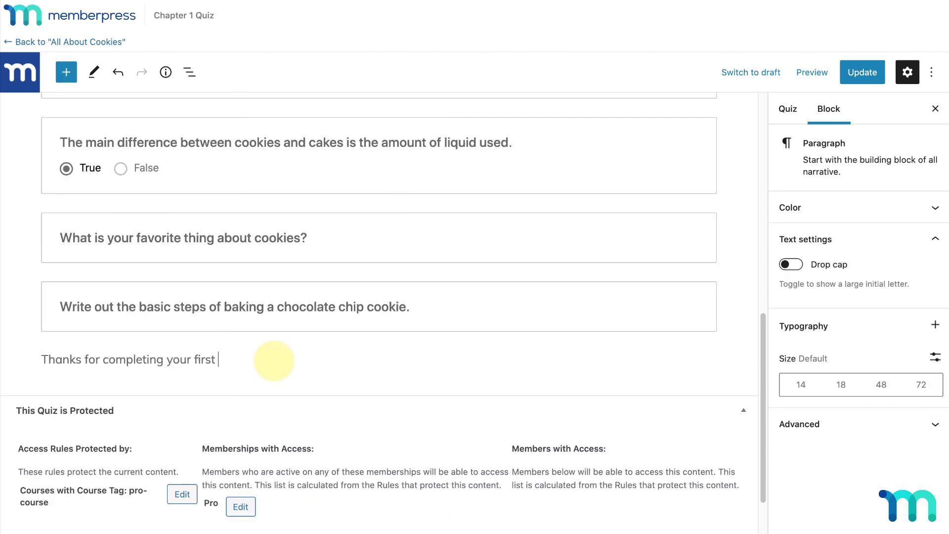
type("quiz. Submit your answer bel")
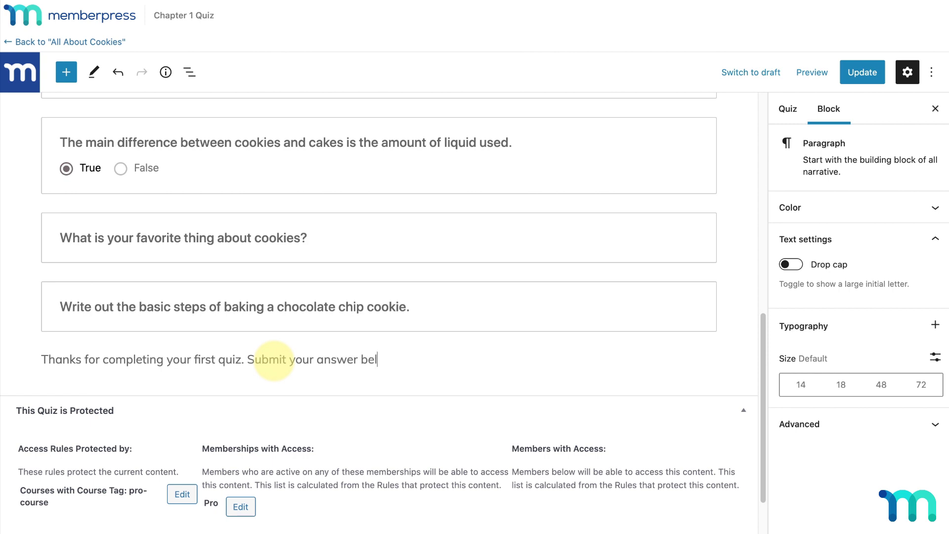
type("ow.")
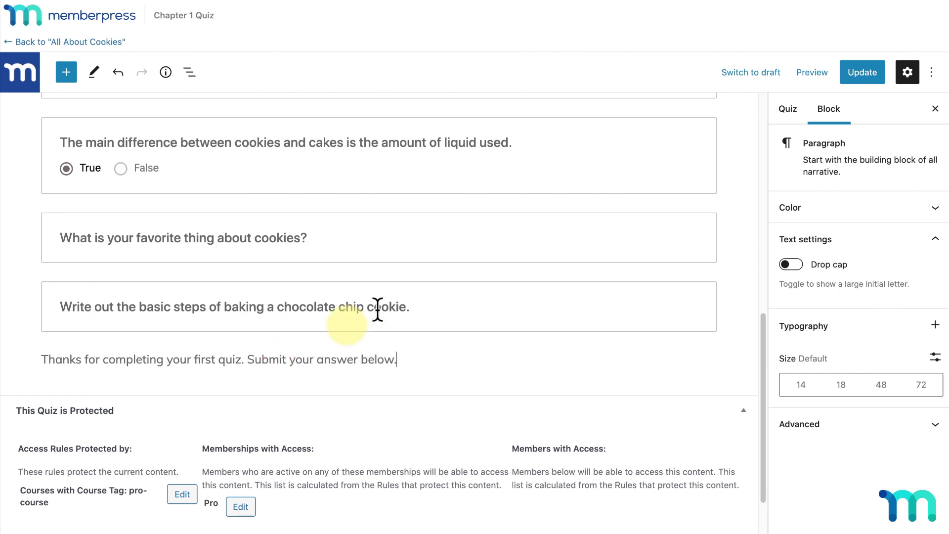
Step: Save the updated Chapter 1 Quiz and view it on the site as a student sees it
left_click(862, 75)
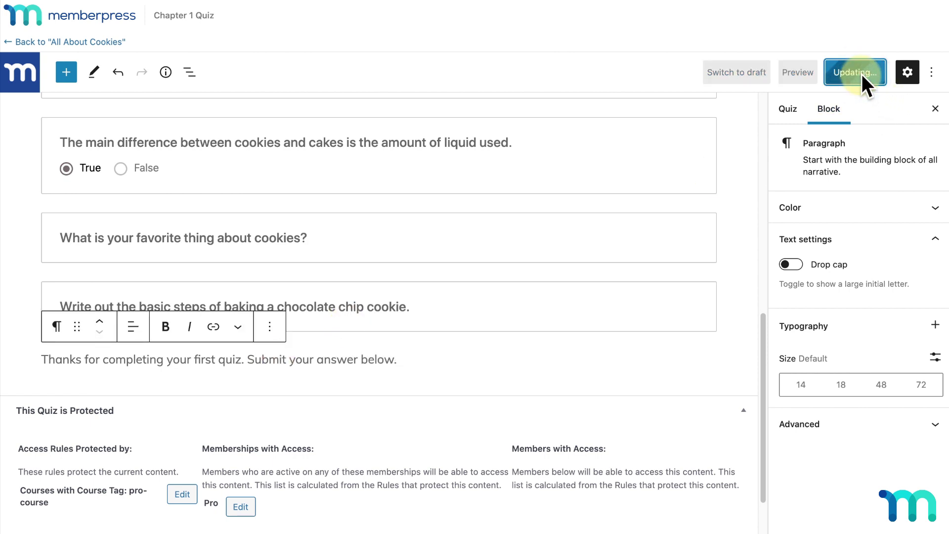
scroll(360, 343, "down", 2)
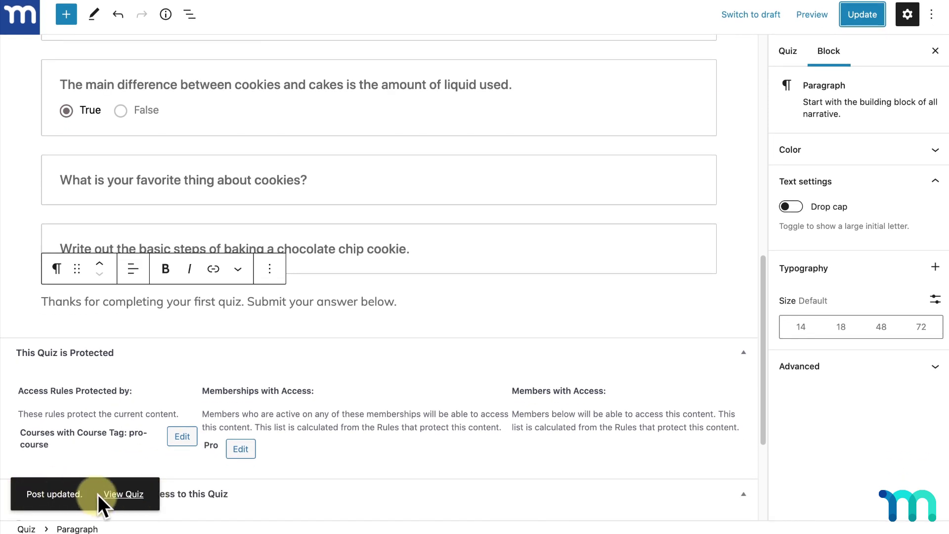
left_click(123, 494)
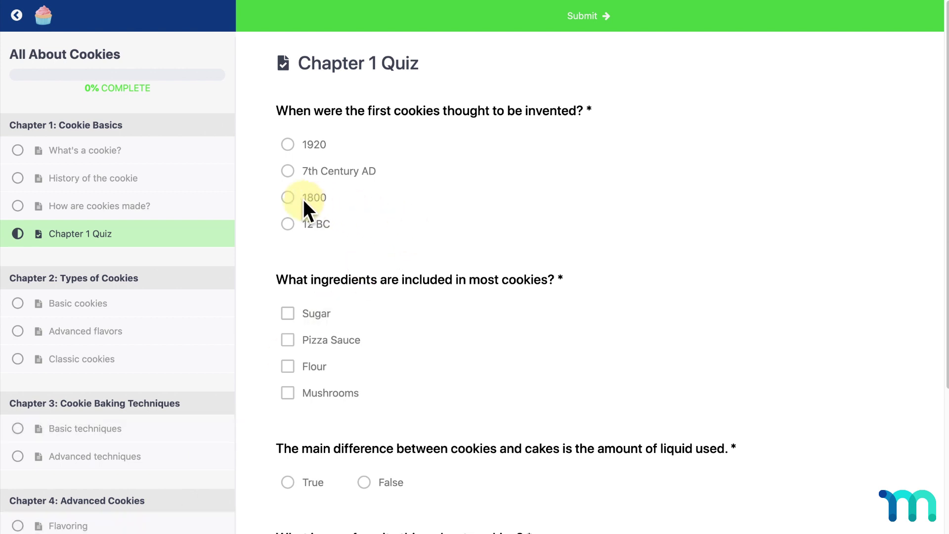
Step: Answer the quiz's first three questions with 1800, Sugar and Flour, and False
left_click(288, 198)
scroll(398, 212, "down", 2)
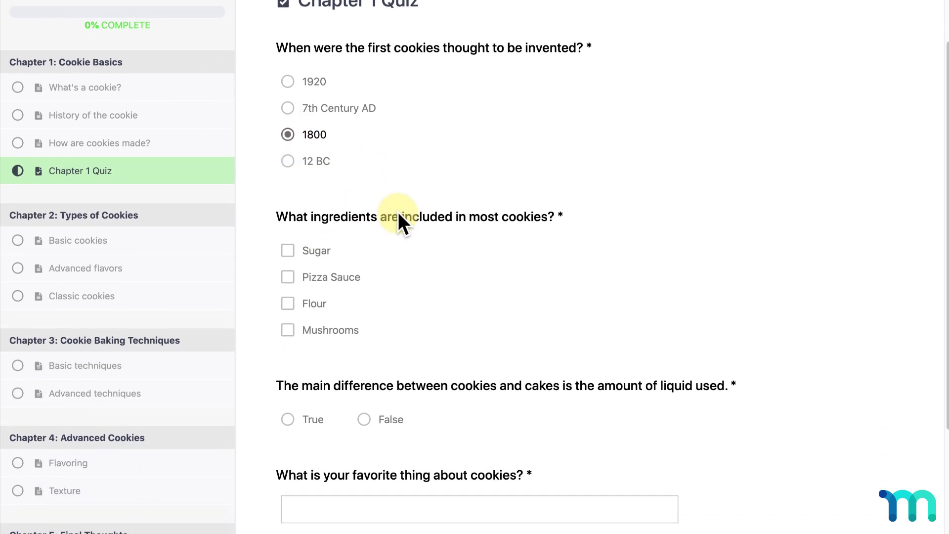
left_click(288, 252)
left_click(288, 306)
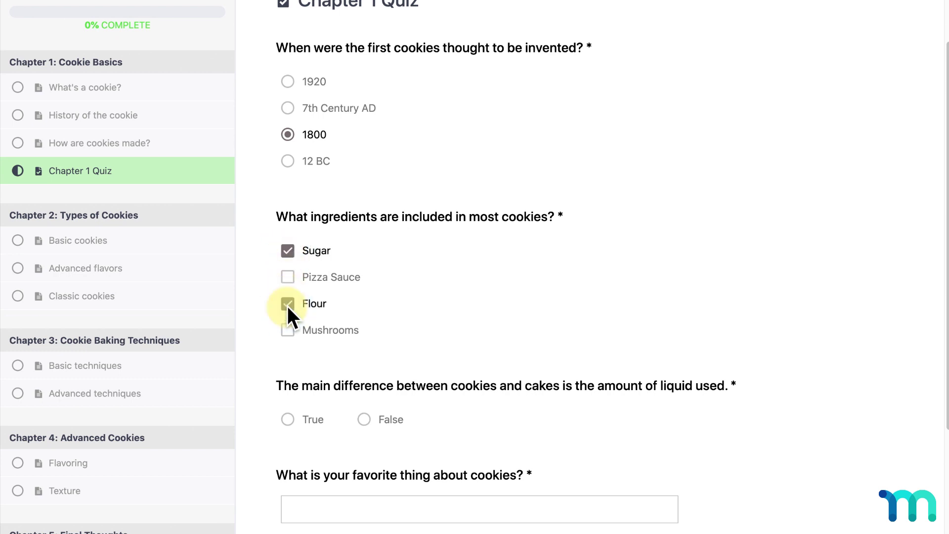
scroll(369, 323, "down", 3)
left_click(372, 324)
Step: Answer the favorite-thing question with "asdfdsafsa" and the essay question with "asdfasd", and try to submit the quiz
scroll(384, 339, "down", 3)
left_click(425, 316)
type("asdfdsafsa")
scroll(415, 301, "down", 2)
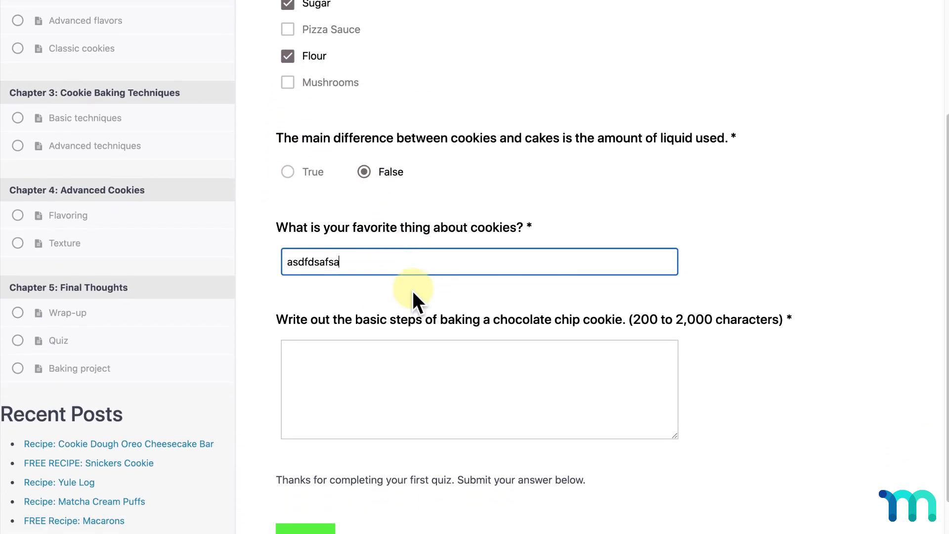
left_click(407, 365)
type("asdfasd")
scroll(407, 365, "down", 2)
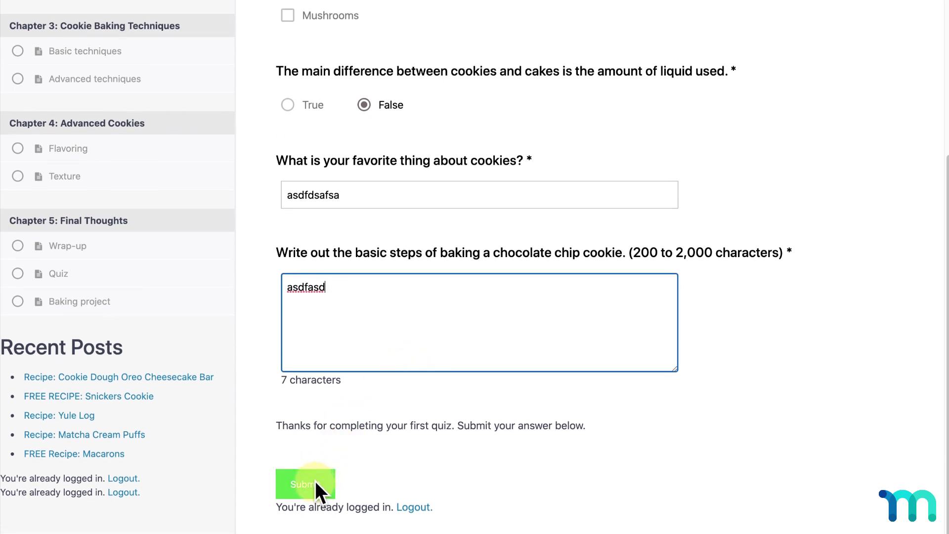
left_click(315, 484)
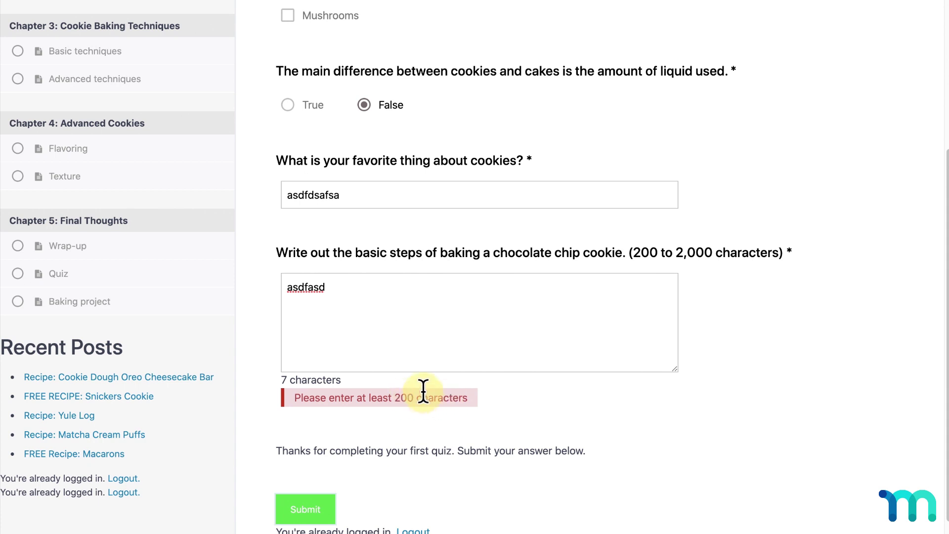
Step: Fill the essay answer with repeated "asdfasd" filler text exceeding 200 characters and submit the quiz
left_click(435, 309)
double_click(435, 309)
left_click(435, 310)
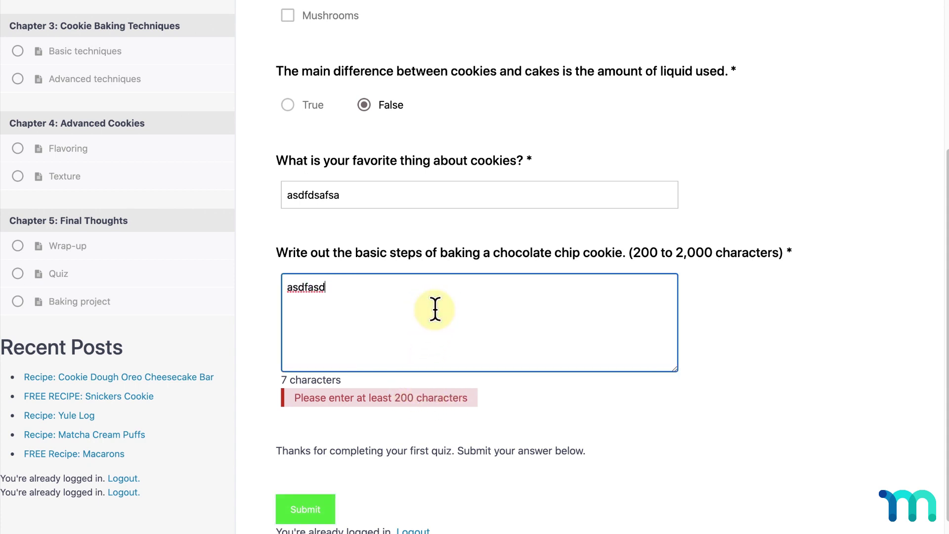
type("asdfasdasdfasdasdfasdasdfasdasdfasdasdfasdasdfasdasdfasdasdfasdasdfasdasdfasdasdfasdasdfasdasdfasdasdfasdasdfasdasdfasdasdfasdasdfasdasdfasdasdfasdasdfasdasdfasdasdfasdasdfasd")
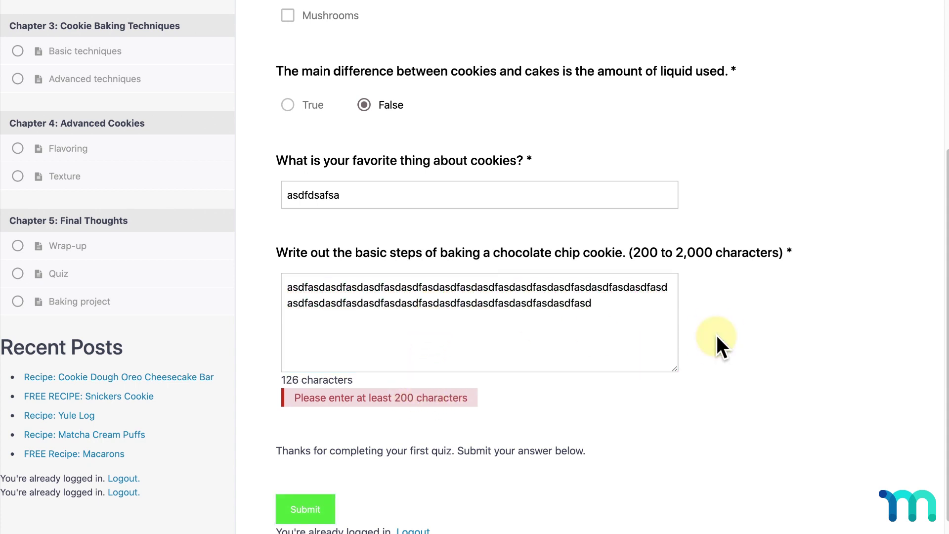
type("asdfasdasdfasdasdfasdasdfasdasdfasdasdfasdasdfasdasdfasdasdfasdasdfasdasdfasdasdfasdasdfasdasdfasdasdfasdasdfasdasdfasdasdfasdasdfasdasdfasd")
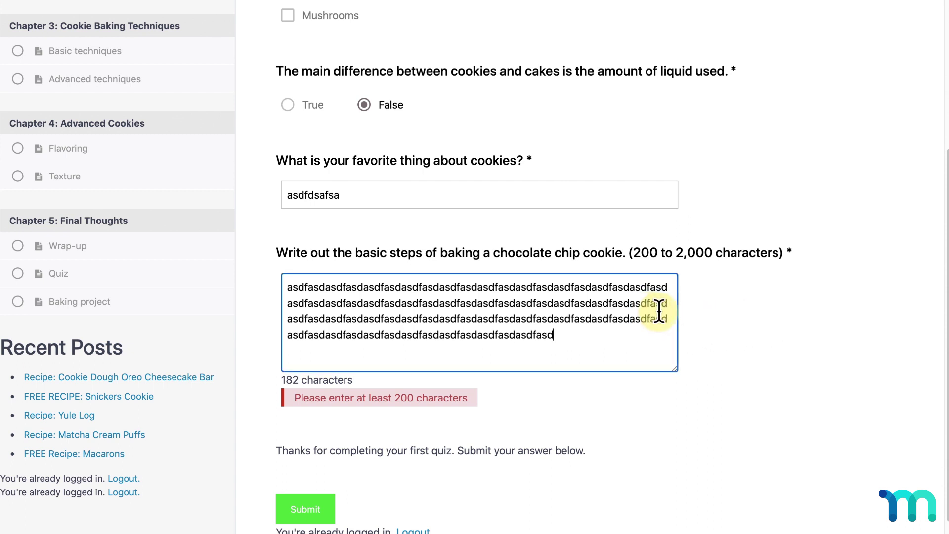
left_click(305, 509)
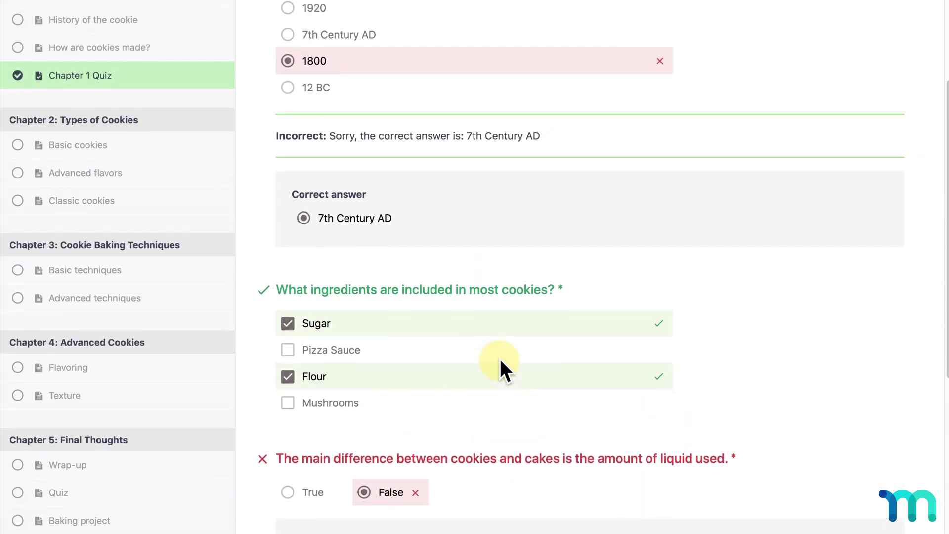
Step: Review the graded quiz answers and score, and continue to the Basic cookies lesson
scroll(502, 354, "down", 8)
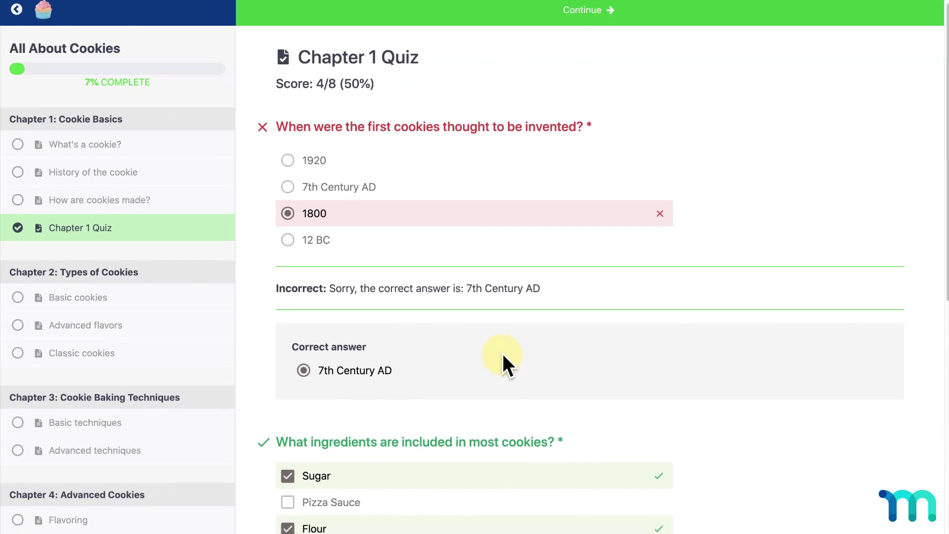
scroll(503, 354, "up", 8)
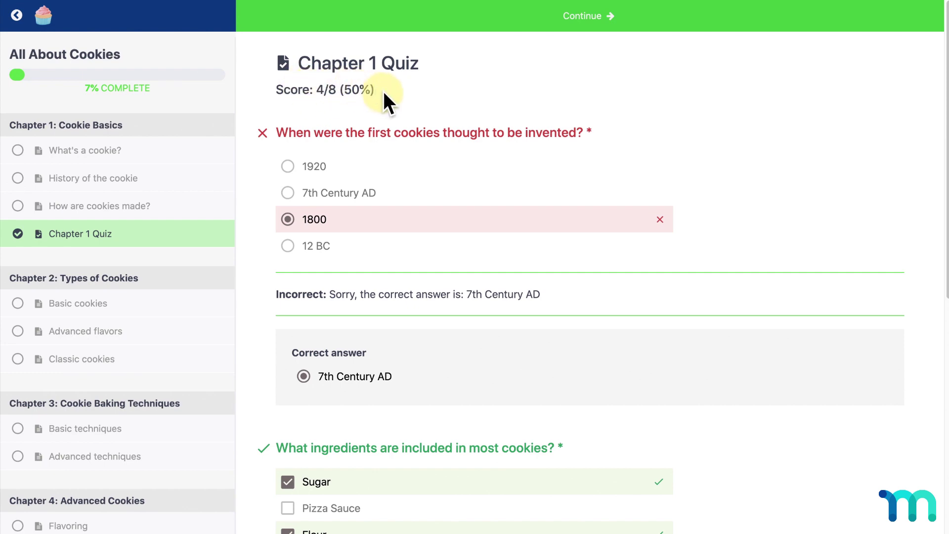
left_click(558, 20)
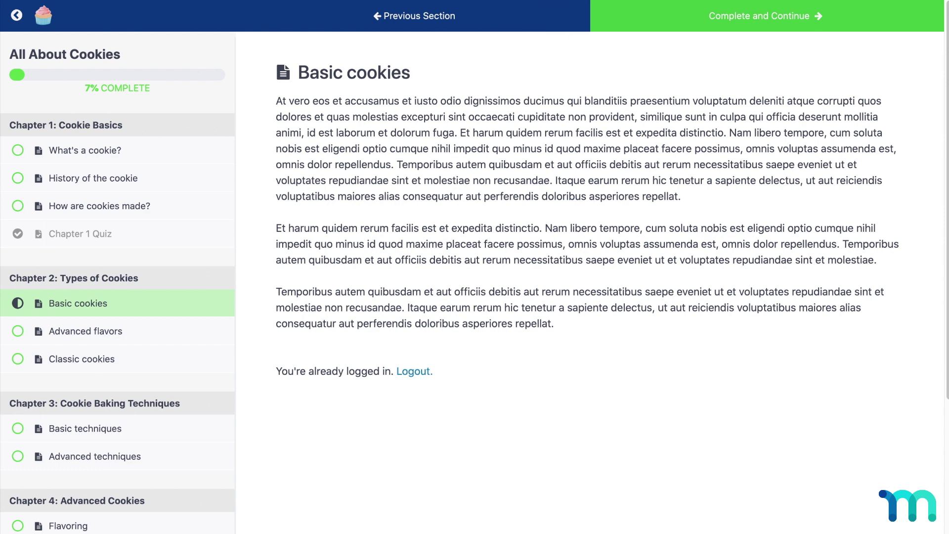
Step: Reopen the completed Chapter 1 Quiz and examine the feedback and correct answers for every question
left_click(148, 230)
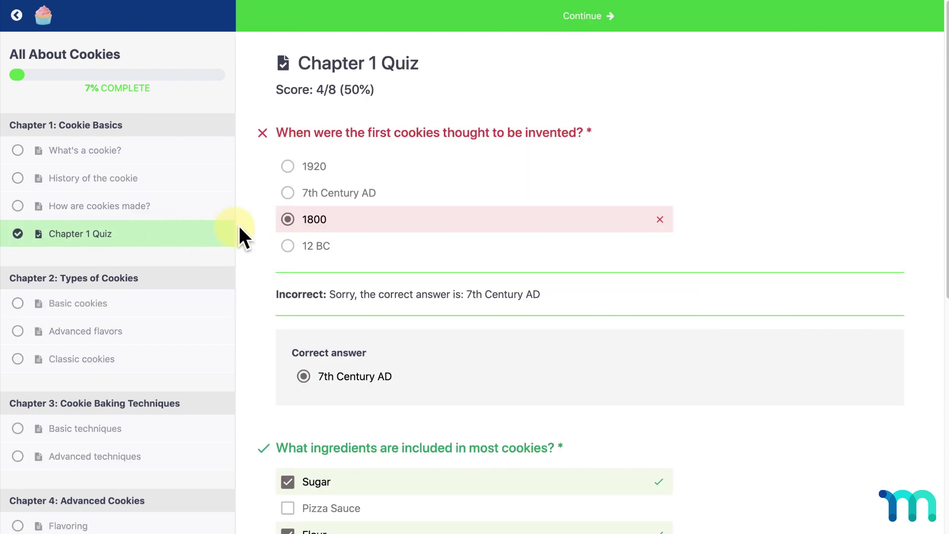
scroll(386, 331, "down", 2)
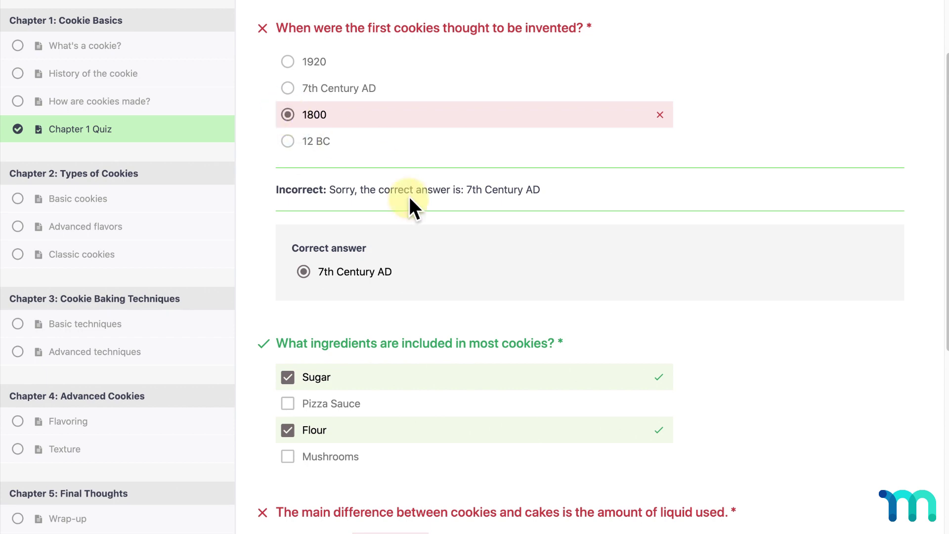
scroll(408, 195, "down", 10)
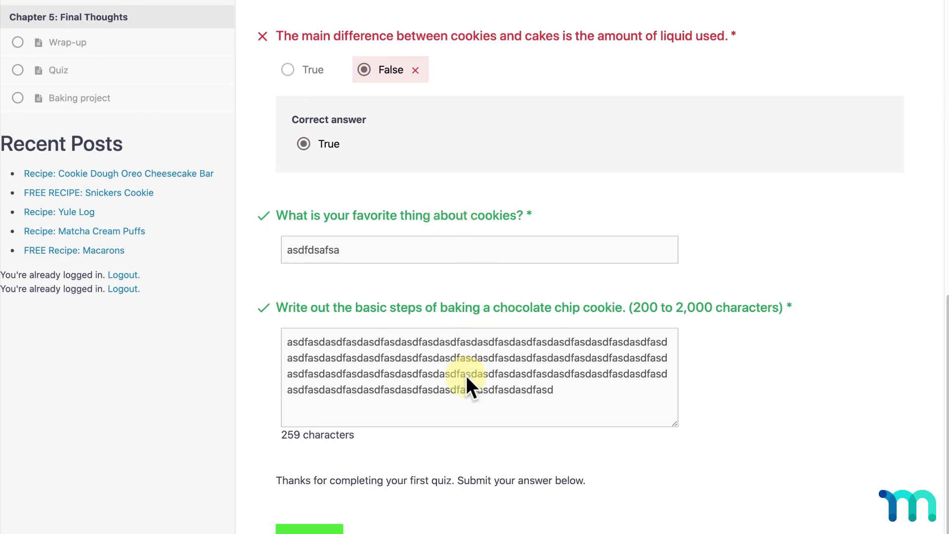
scroll(467, 375, "up", 10)
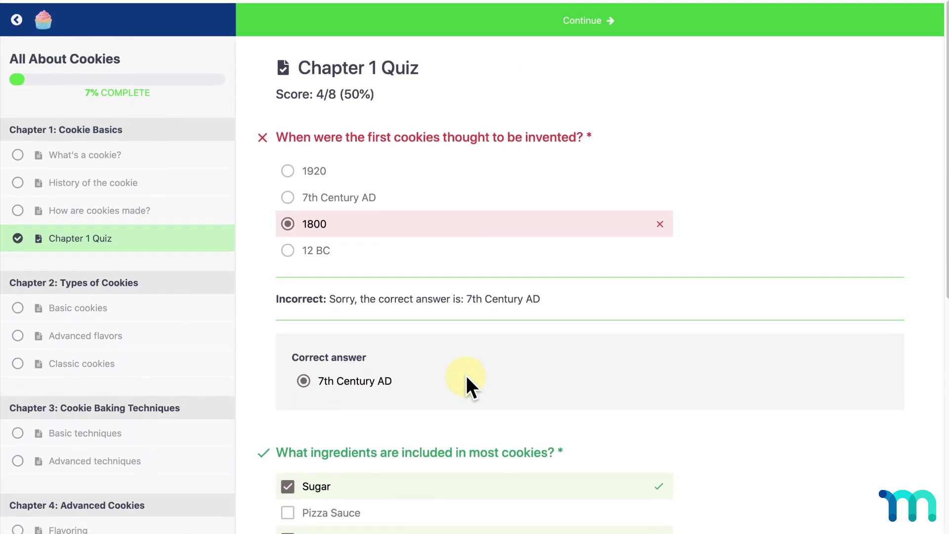
Step: Leave the All About Cookies course and go to the baking site's WordPress admin dashboard
left_click(16, 15)
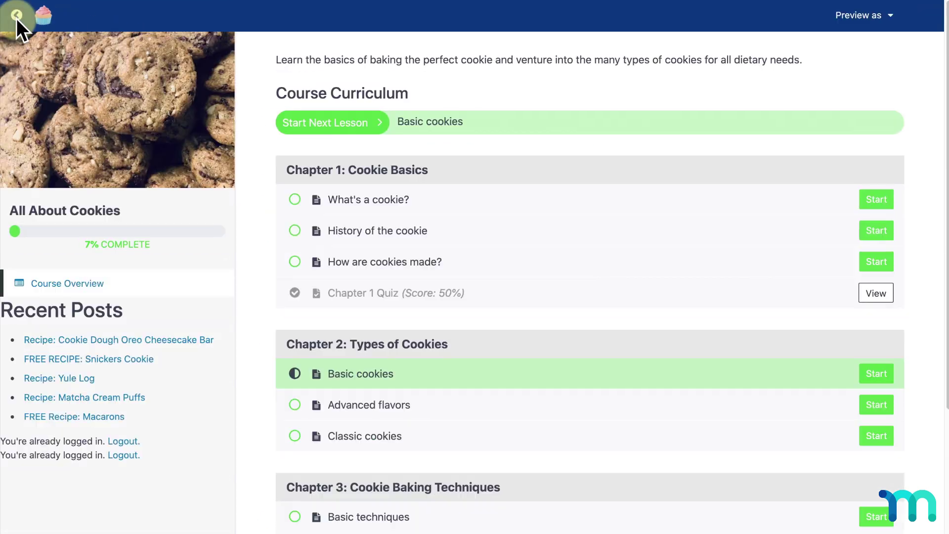
left_click(17, 15)
left_click(18, 15)
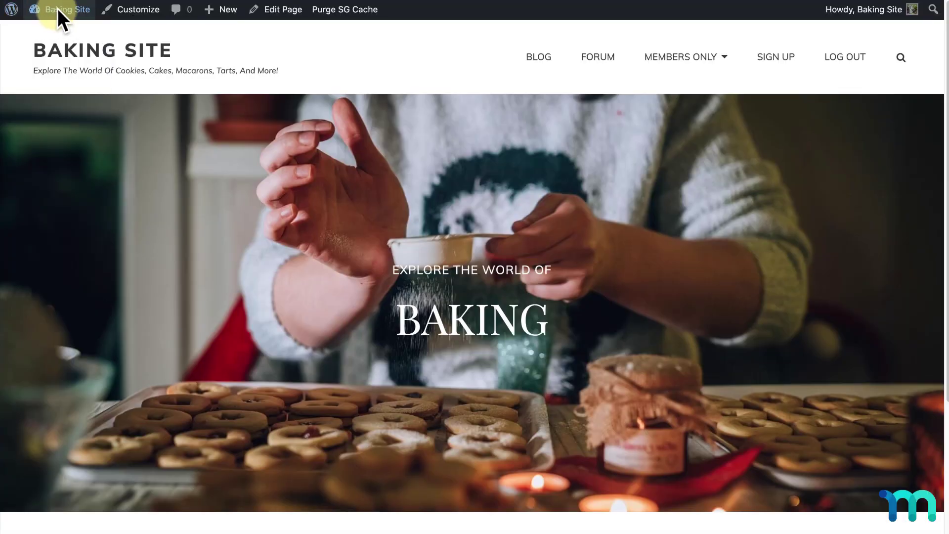
left_click(59, 10)
mouse_move(56, 286)
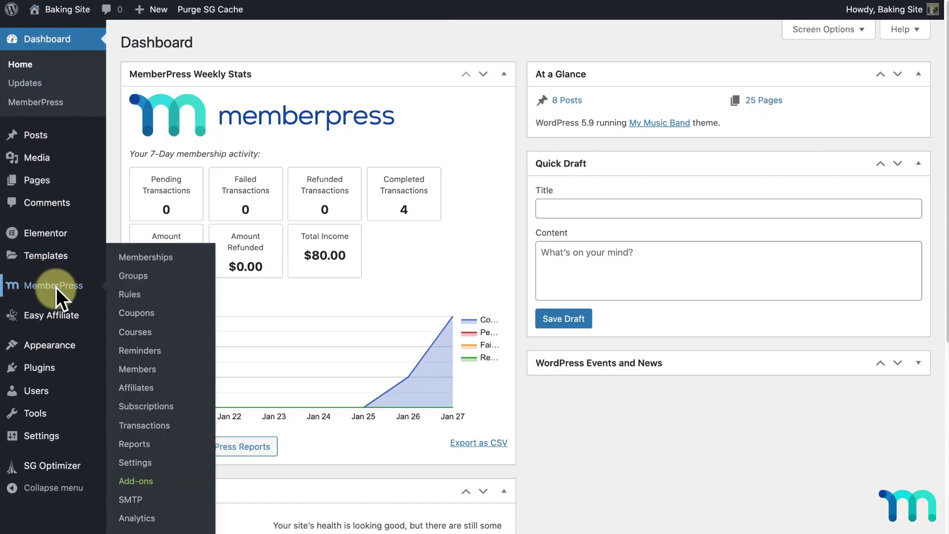
Step: Open the Chapter 1 Quiz editor from the All About Cookies curriculum and go to the quiz's recorded attempts
left_click(129, 332)
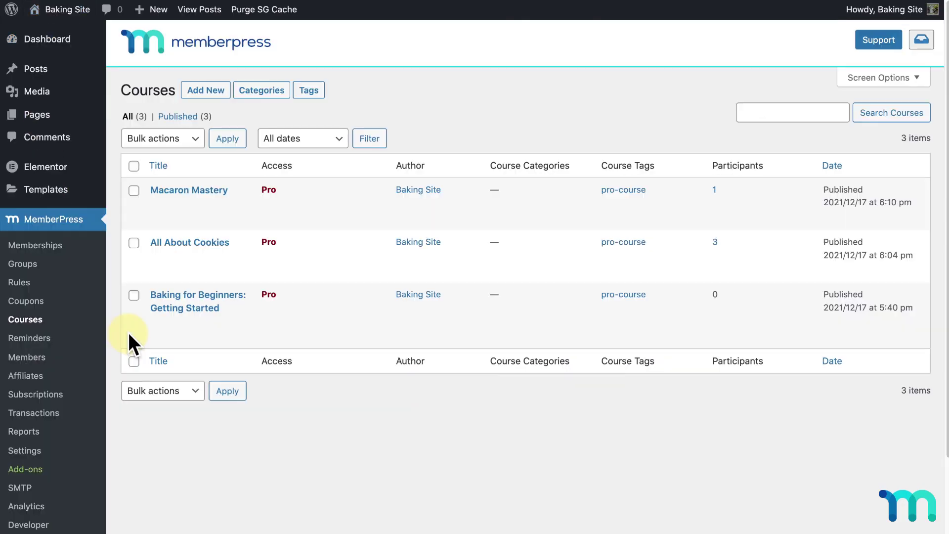
left_click(207, 242)
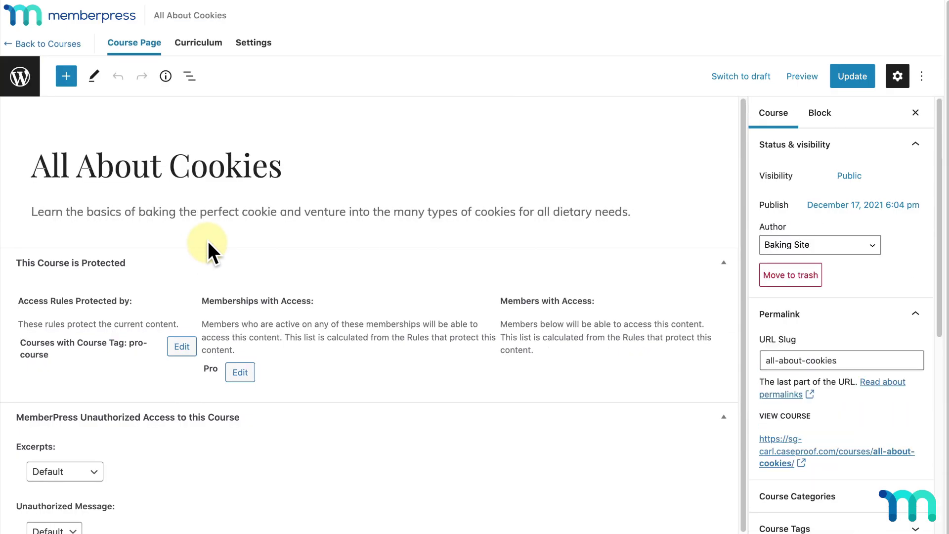
left_click(203, 43)
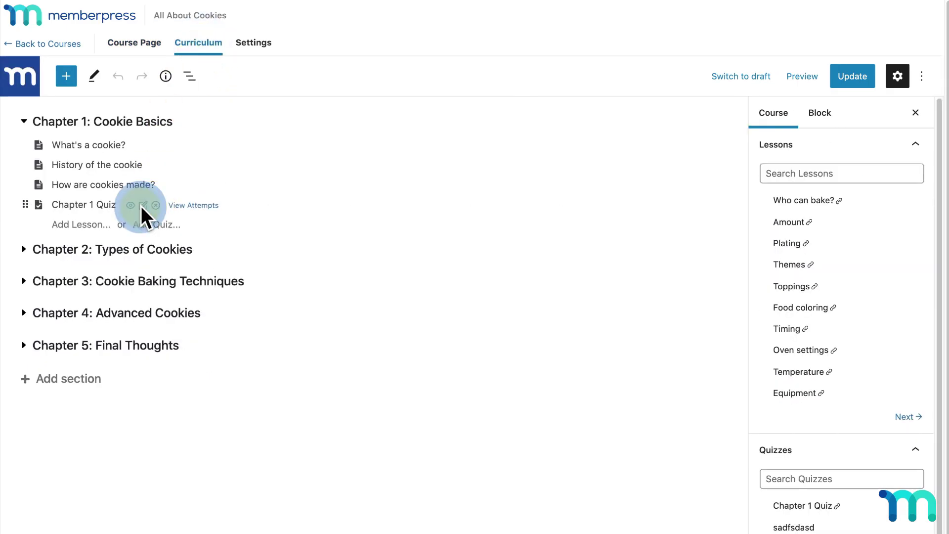
left_click(143, 205)
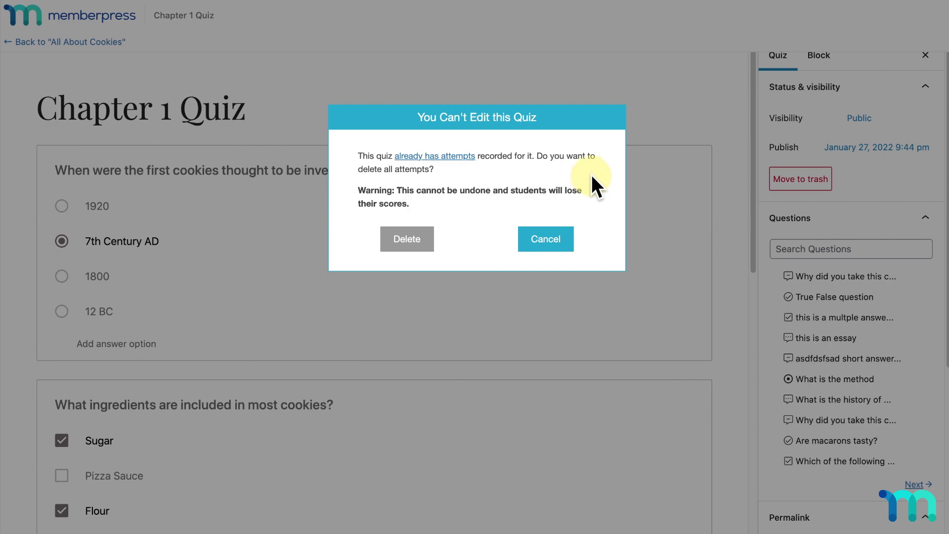
left_click(451, 155)
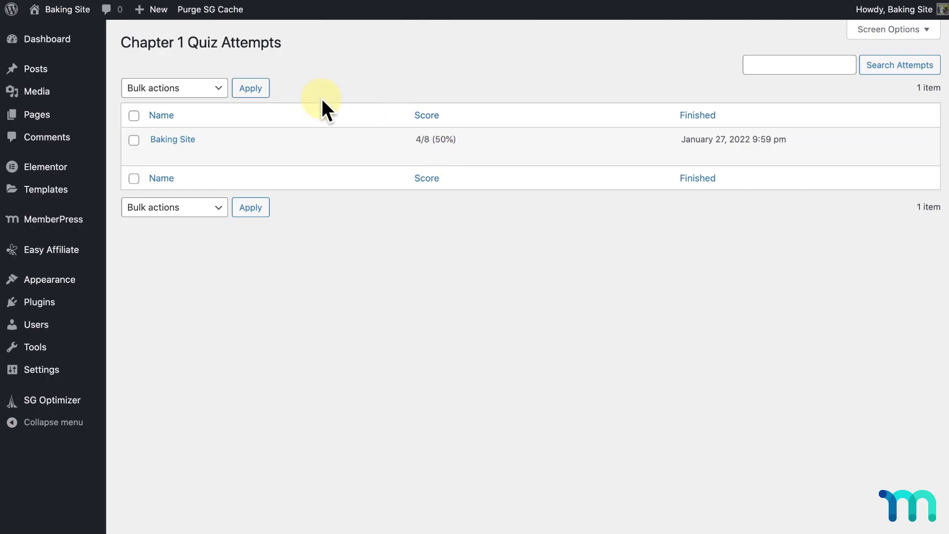
Step: Review all answers in the recorded Chapter 1 Quiz attempt, and start deleting the attempt but cancel the deletion
mouse_move(322, 133)
left_click(160, 153)
scroll(486, 212, "down", 3)
scroll(482, 203, "down", 5)
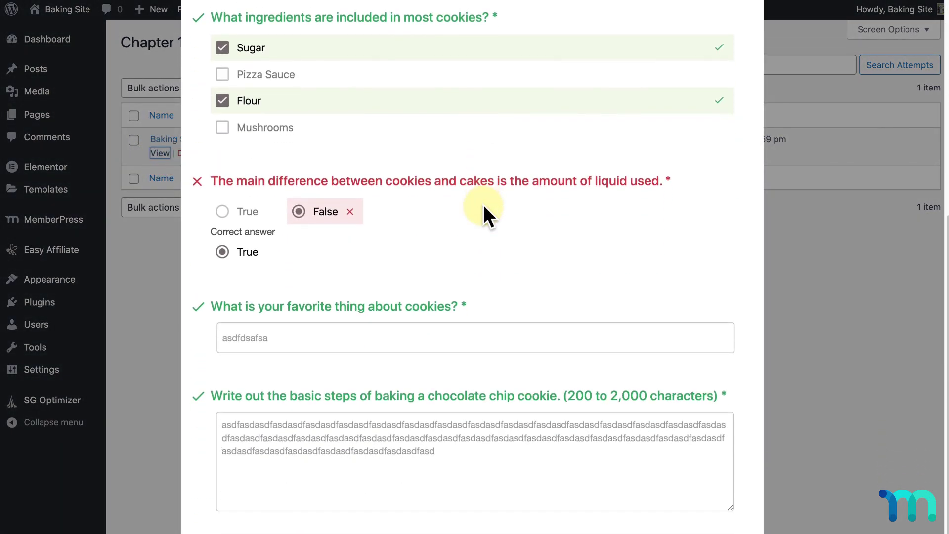
scroll(483, 210, "up", 8)
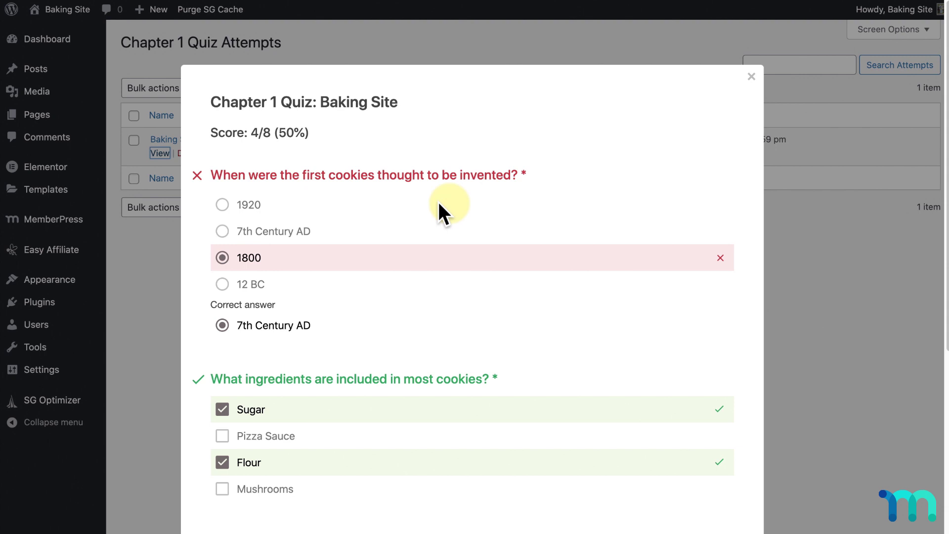
left_click(131, 271)
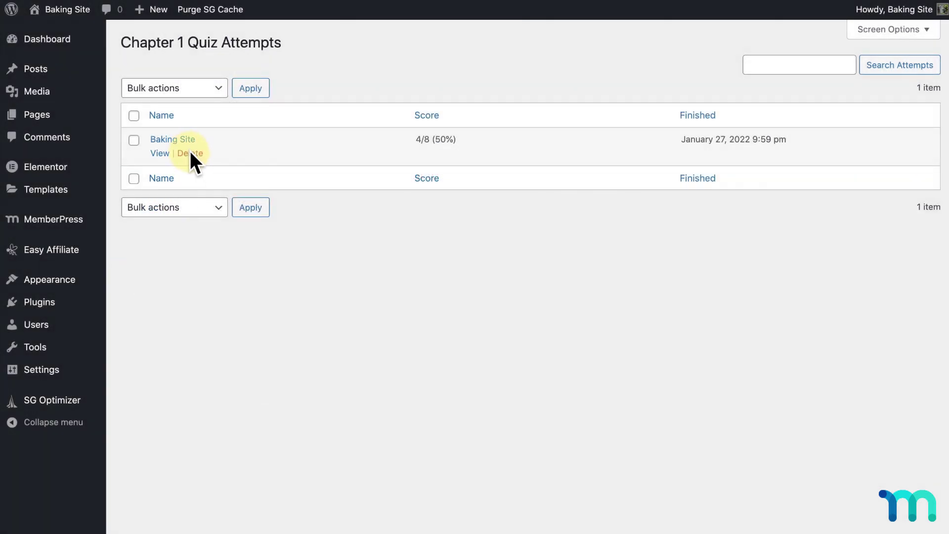
left_click(190, 153)
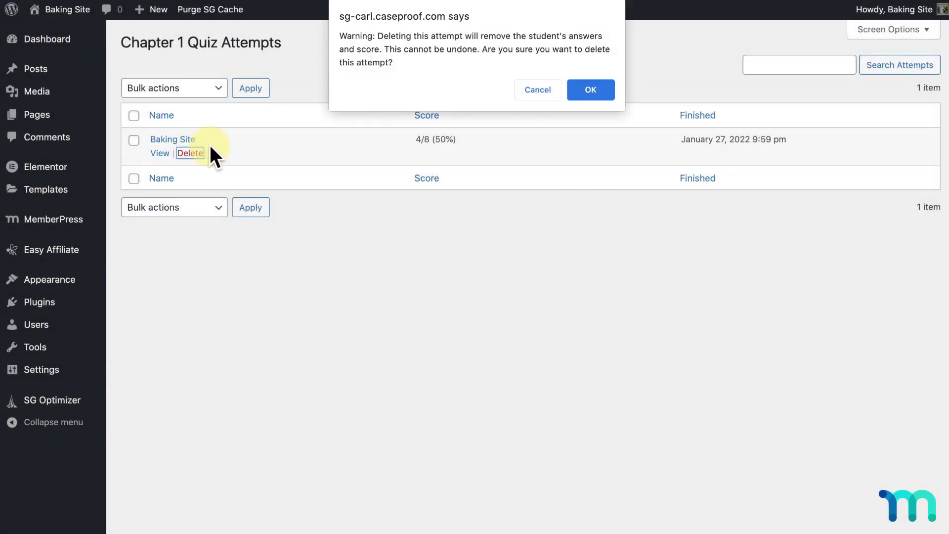
left_click(550, 93)
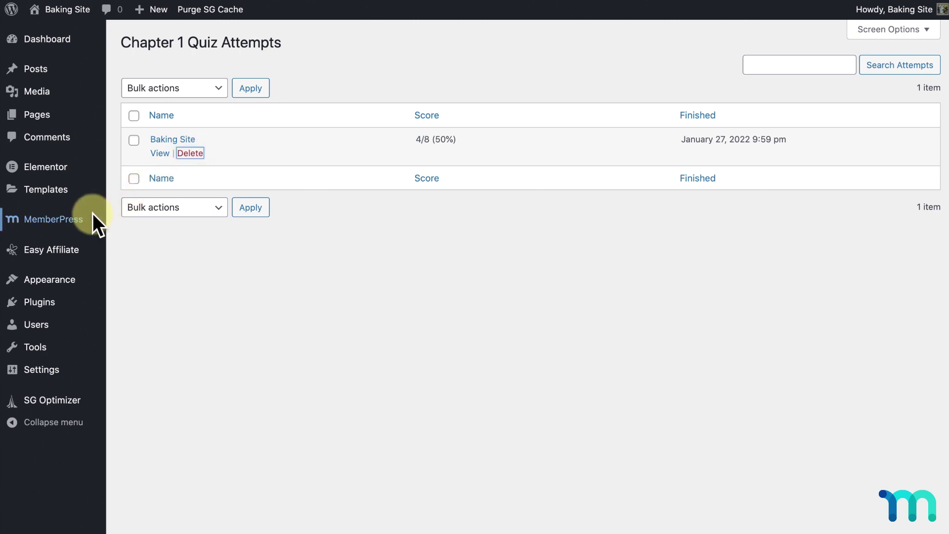
Step: Reopen the Chapter 1 Quiz from the All About Cookies curriculum and delete all of its recorded attempts
mouse_move(81, 220)
left_click(131, 296)
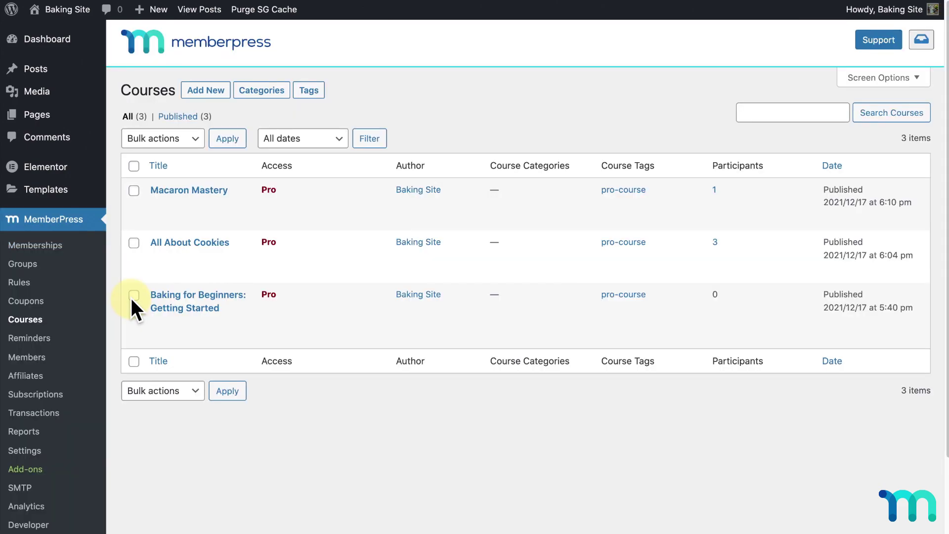
left_click(194, 244)
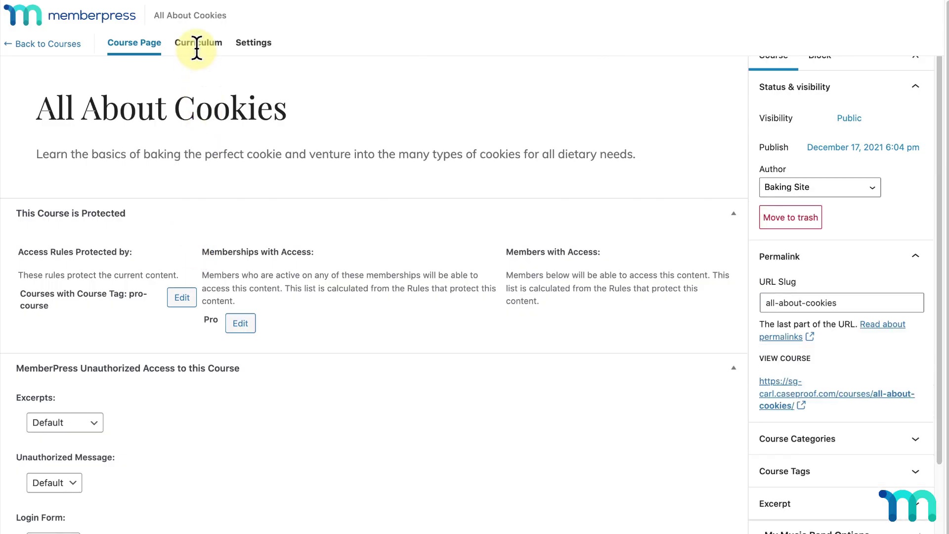
left_click(195, 42)
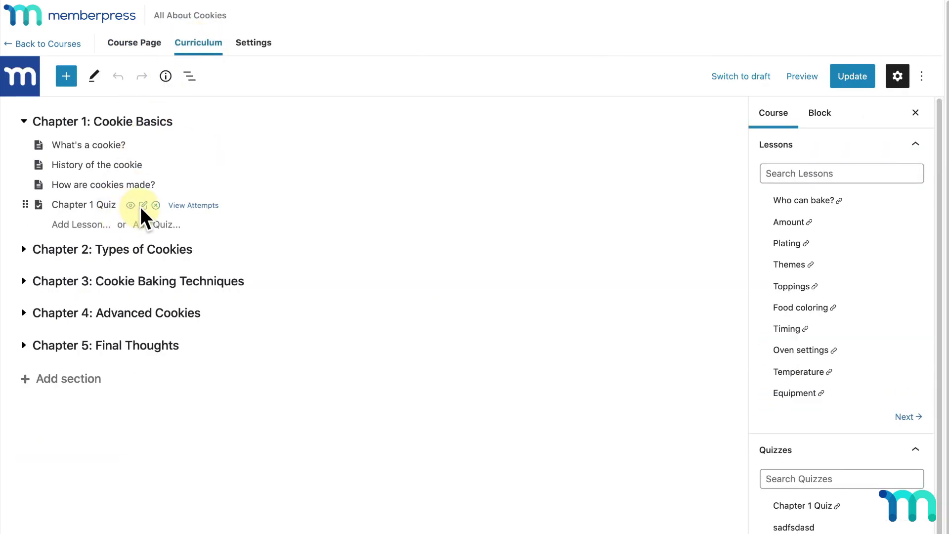
left_click(142, 205)
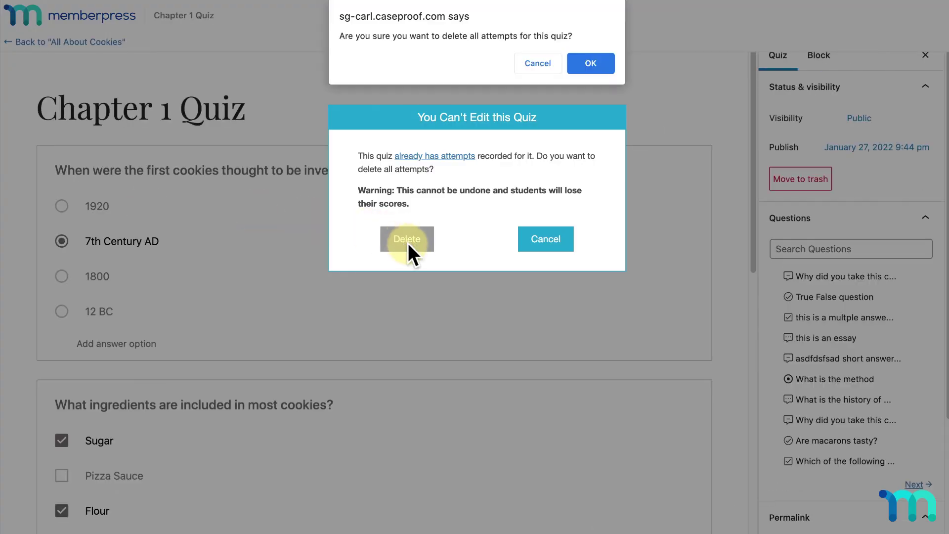
left_click(593, 64)
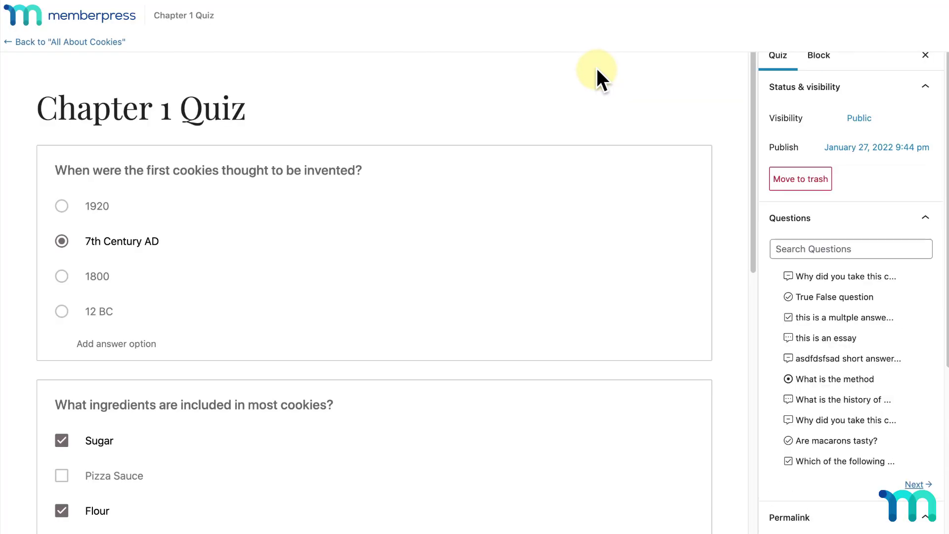
Step: Inspect the editable answer options and block settings of the quiz's first question about when cookies were invented
left_click(459, 229)
left_click(403, 330)
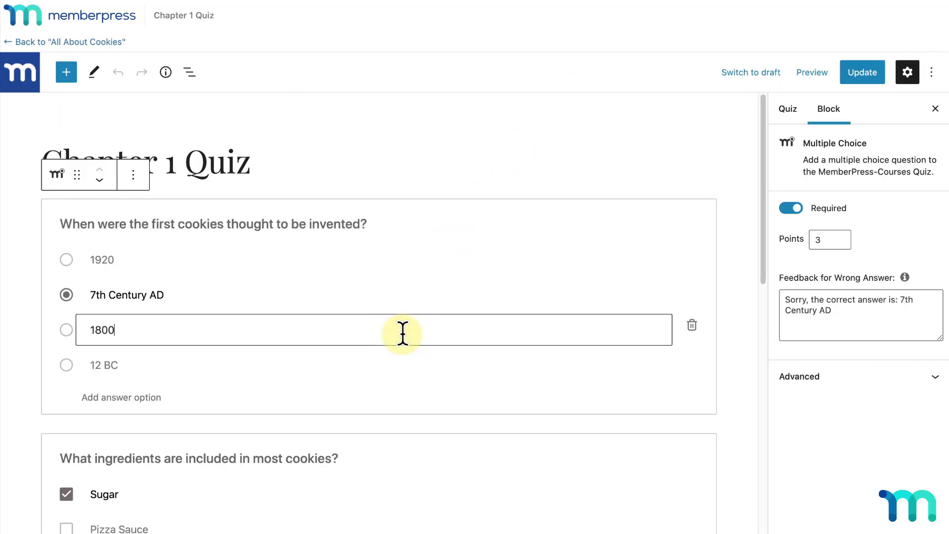
left_click(386, 367)
left_click(426, 307)
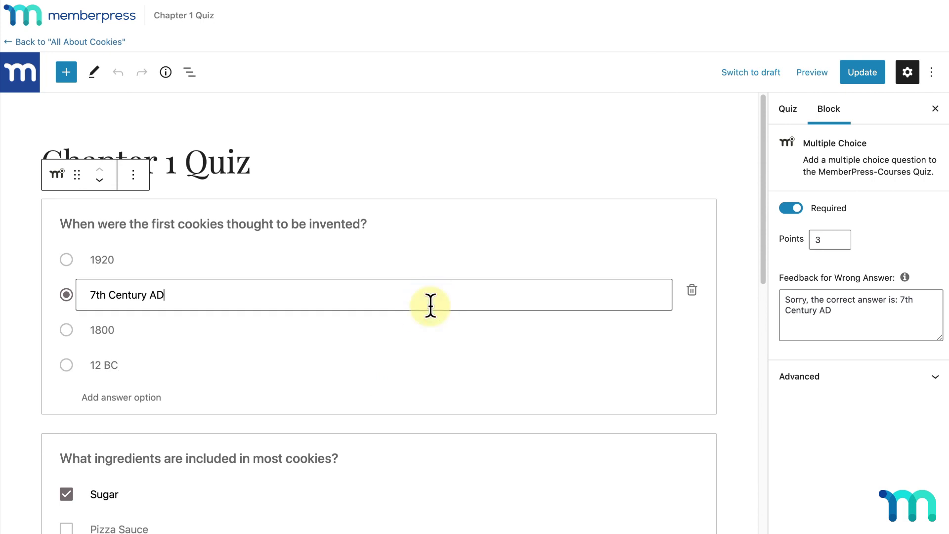
left_click(648, 177)
Step: Examine the quiz-level settings, including the reusable questions from other quizzes and the permalink
left_click(778, 109)
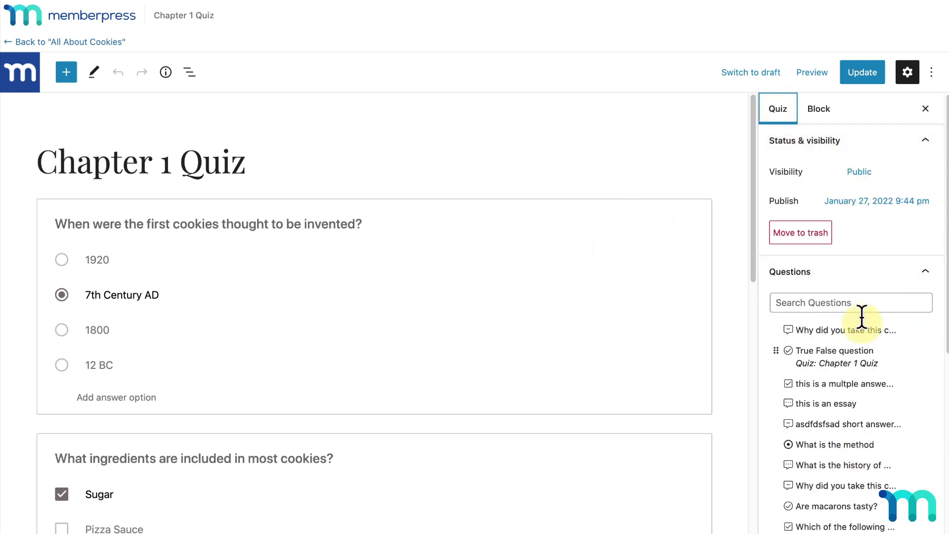
scroll(860, 197, "down", 3)
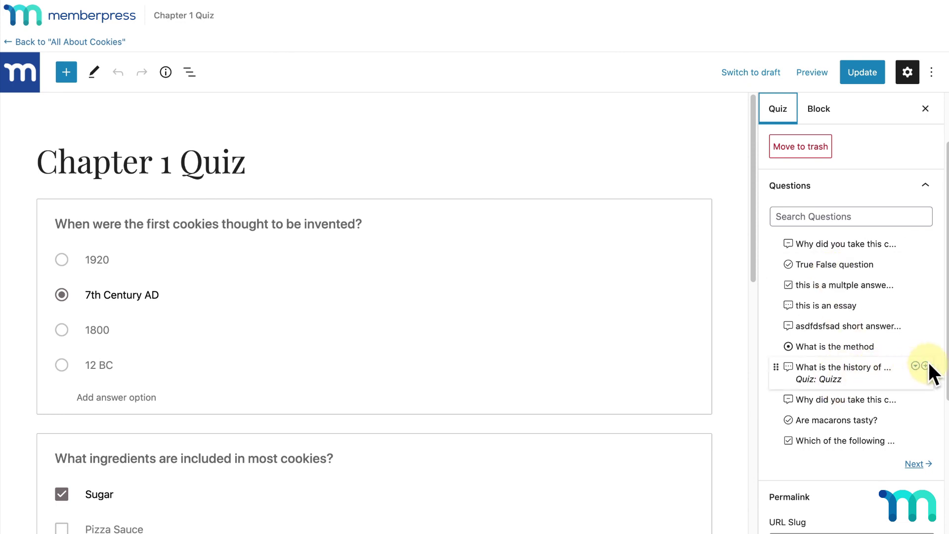
left_click(775, 366)
left_click_drag(773, 366, 843, 363)
scroll(844, 370, "down", 5)
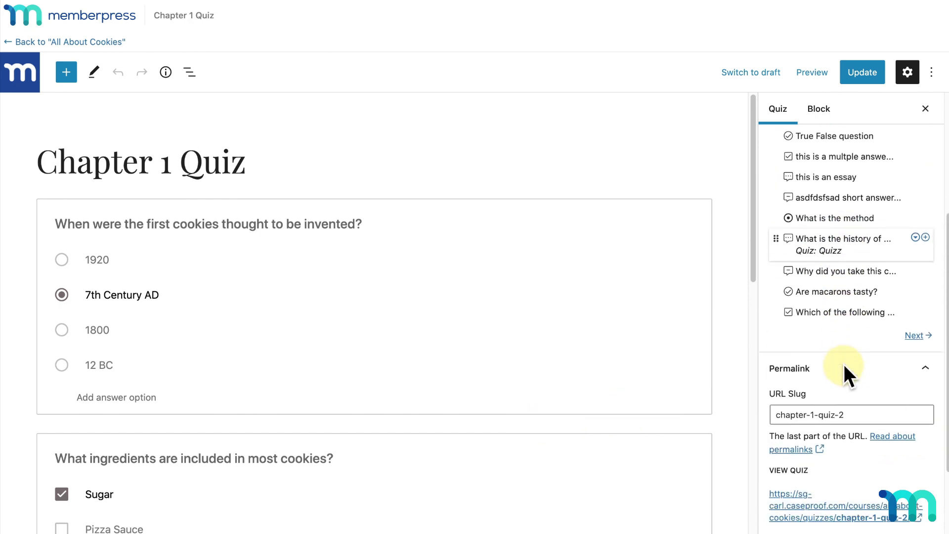
scroll(845, 374, "down", 2)
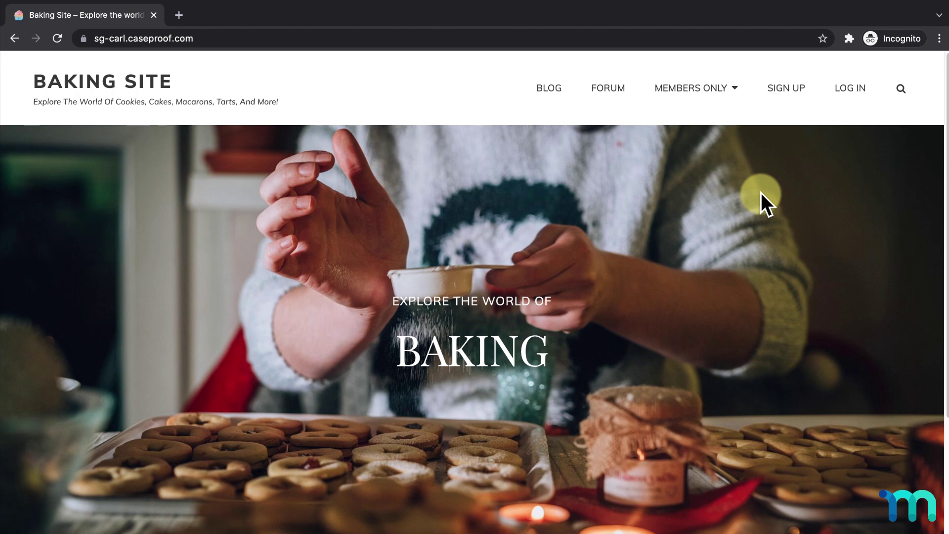
Step: Switch to the Baking Site in the Incognito browser window and log in with the student's username and password
left_click(841, 90)
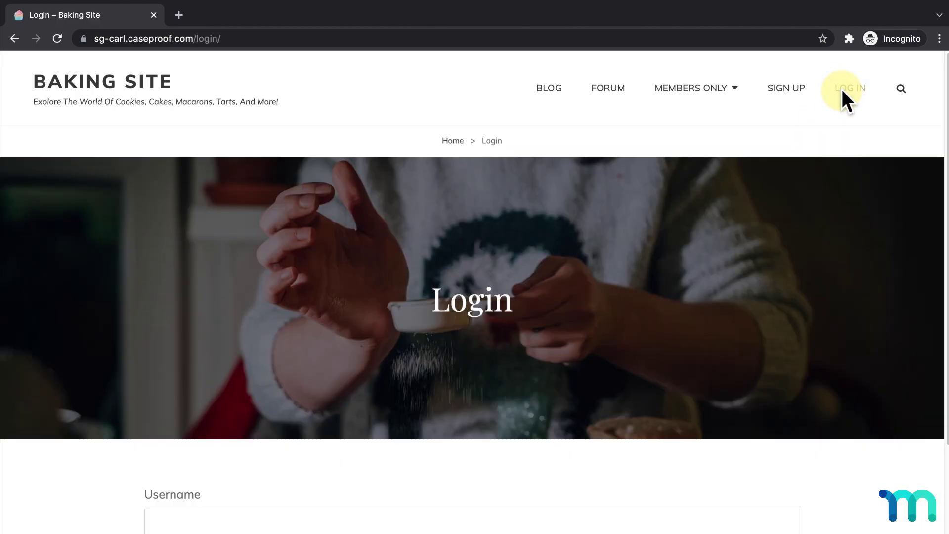
scroll(651, 386, "down", 4)
left_click(640, 331)
type("janedoe_88")
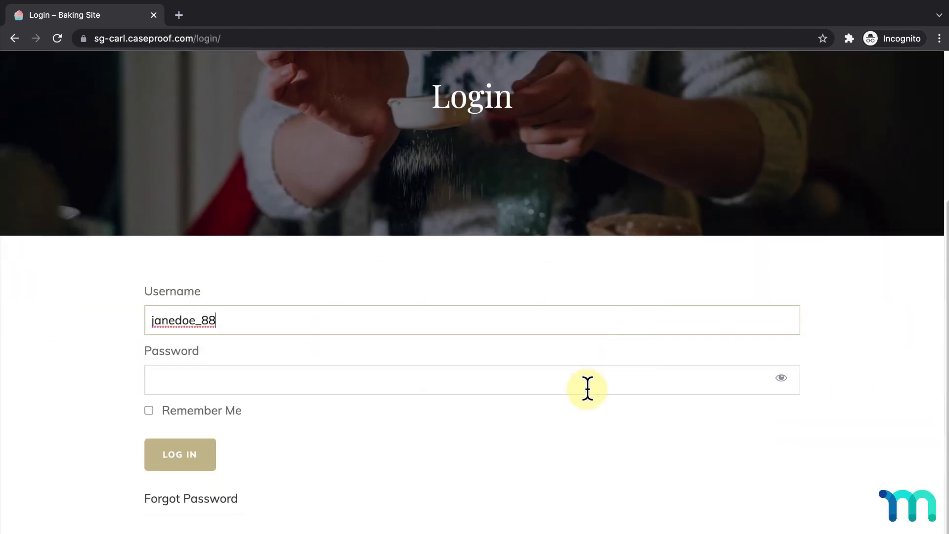
left_click(587, 387)
type("•••••••")
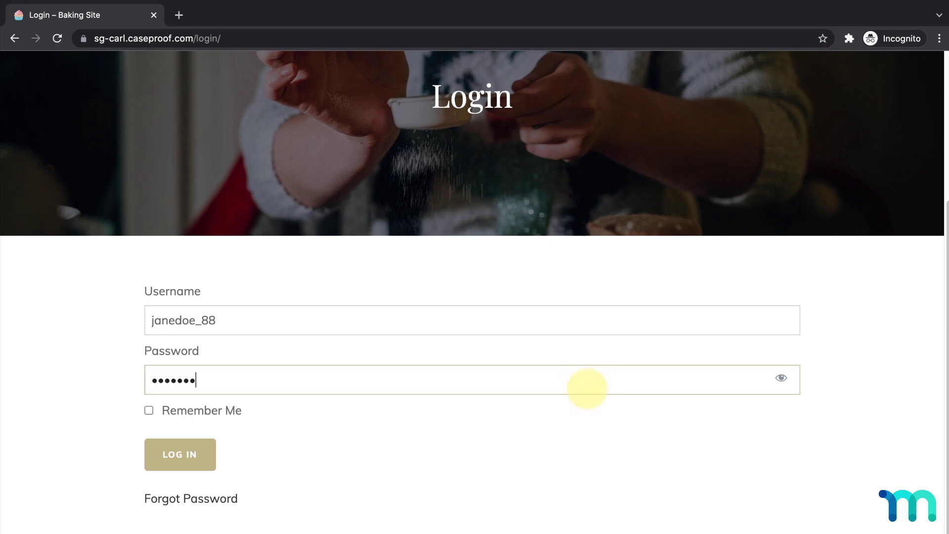
left_click(190, 460)
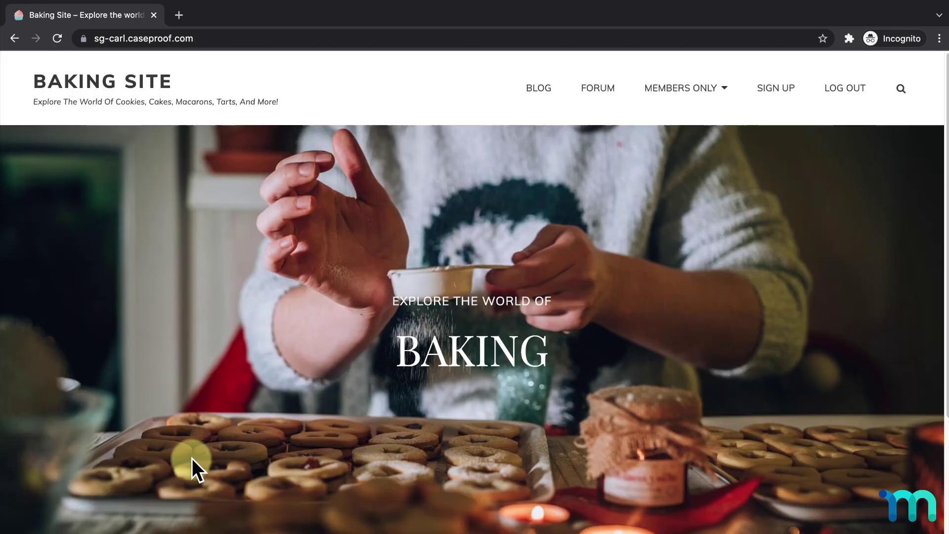
Step: Go to the members-only courses and open the All About Cookies course
mouse_move(678, 87)
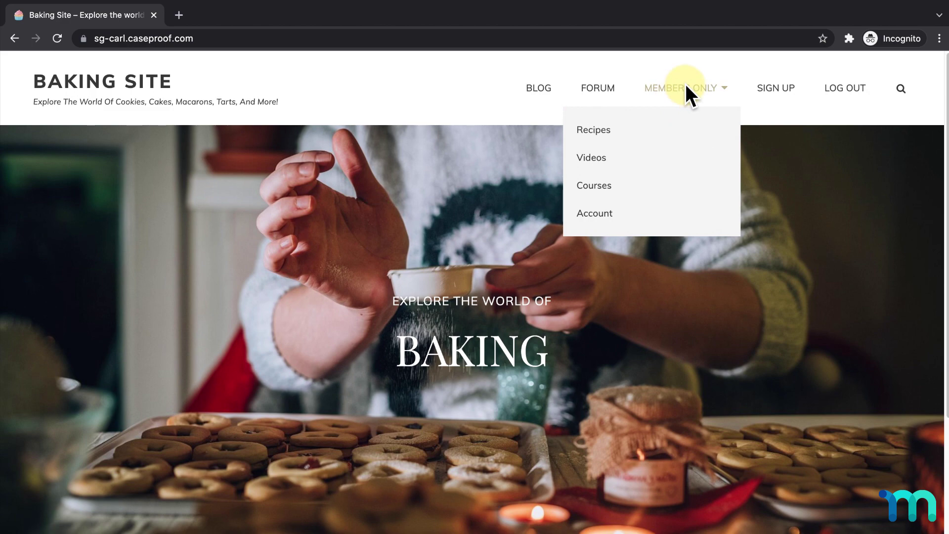
left_click(601, 186)
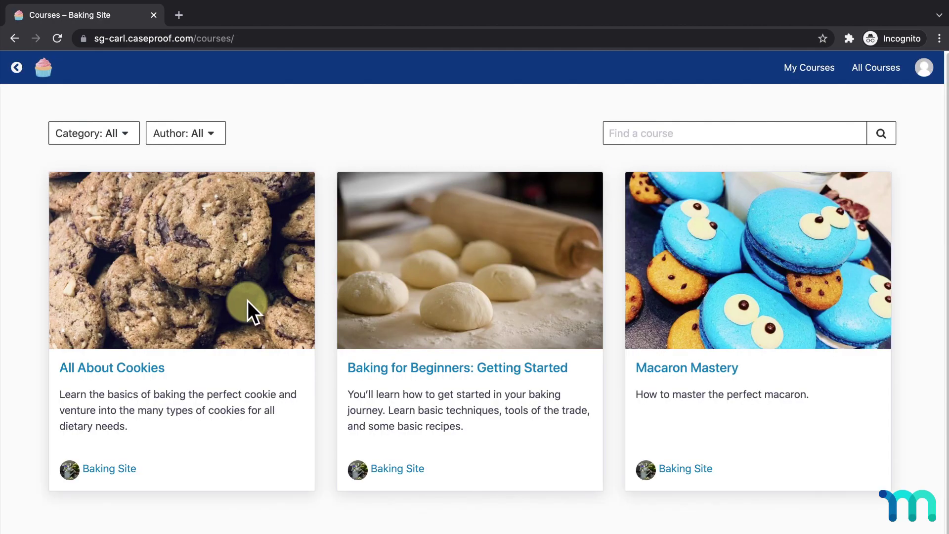
left_click(248, 301)
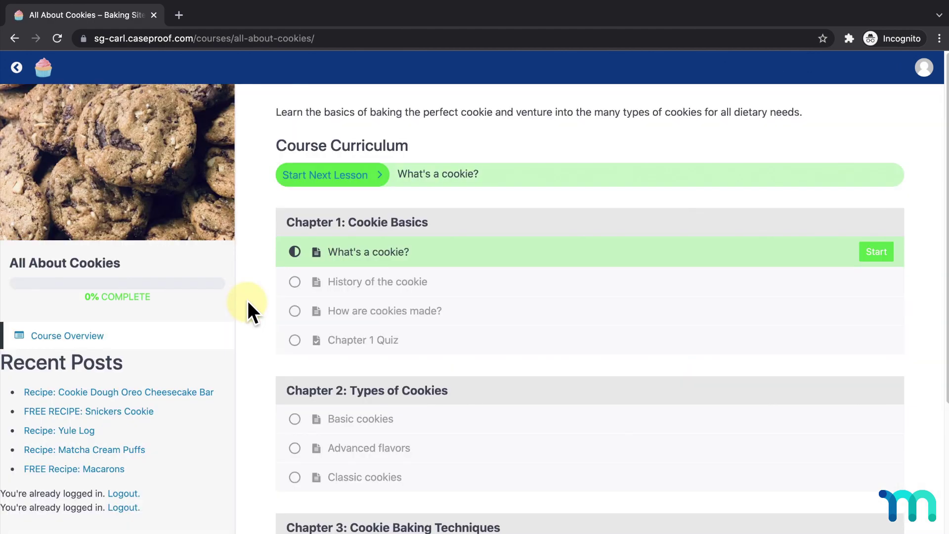
Step: Complete the three Chapter 1 lessons to reach the Chapter 1 Quiz, and try to skip ahead to the Basic cookies lesson
left_click(870, 247)
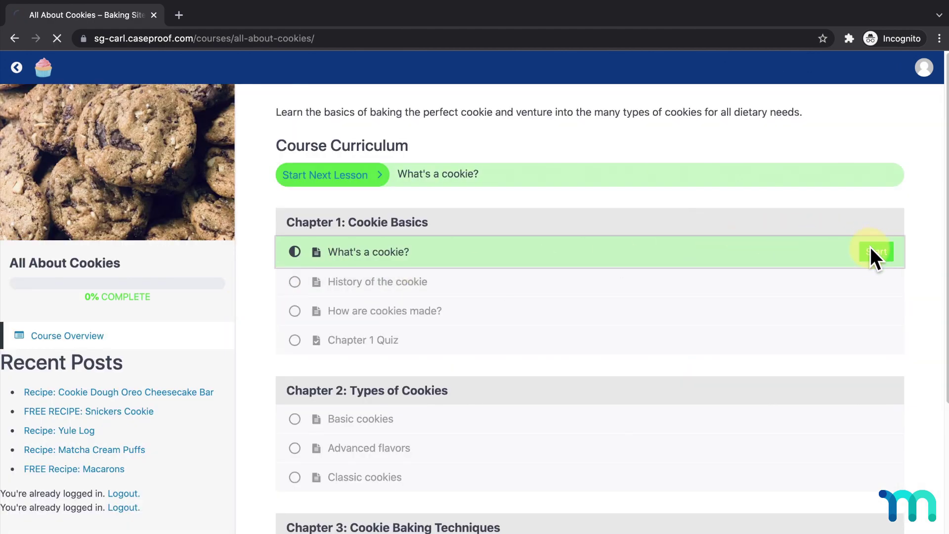
left_click(673, 70)
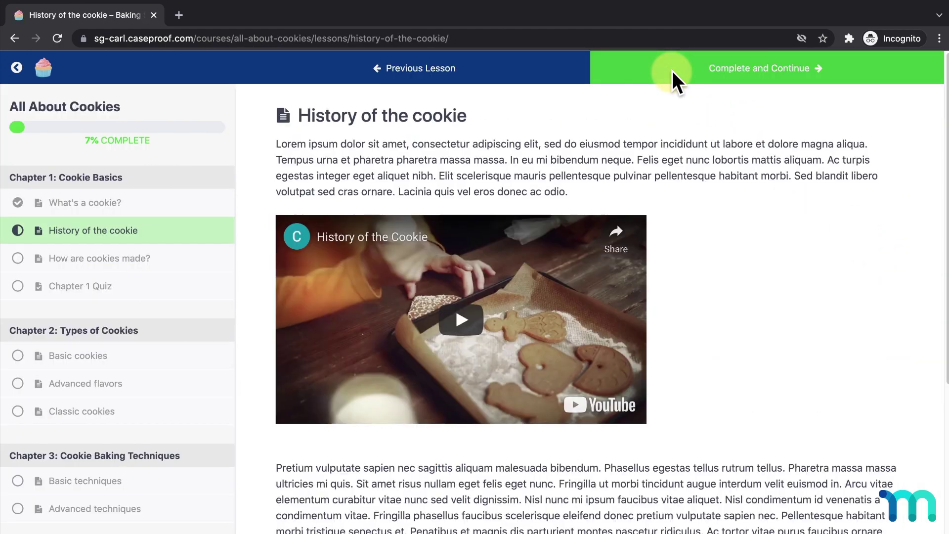
left_click(673, 70)
left_click(673, 70)
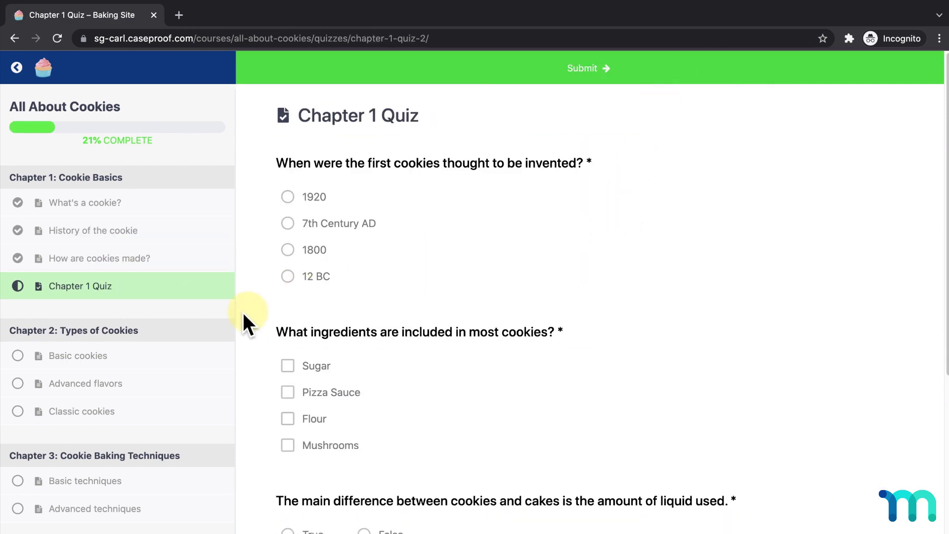
triple_click(110, 354)
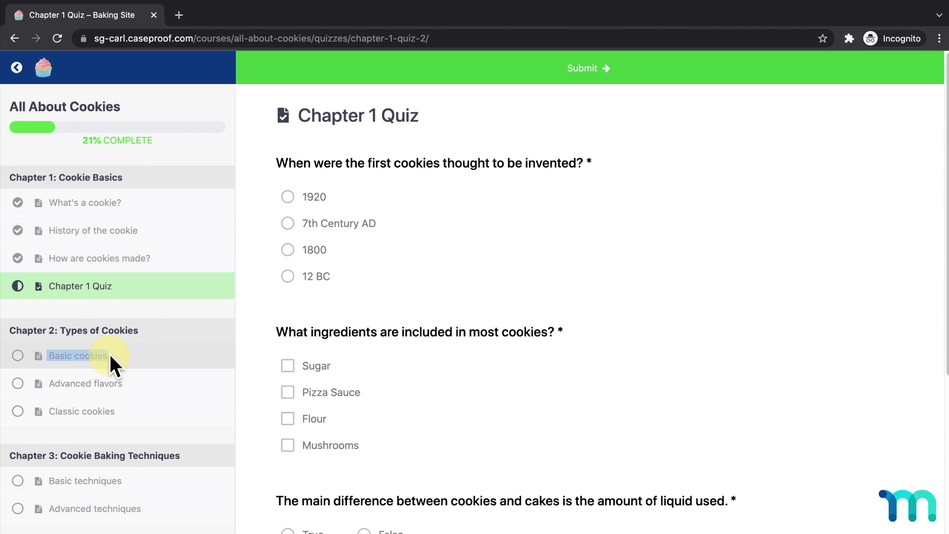
Step: Answer the first three quiz questions with 1800 for the invention date, Sugar and Flour for ingredients, and False for the liquid difference
left_click(287, 250)
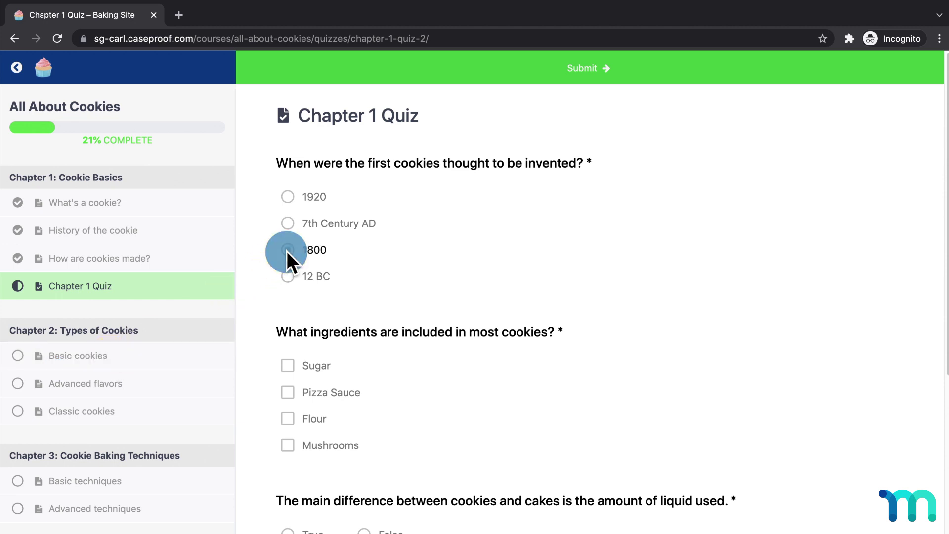
scroll(287, 251, "down", 2)
left_click(288, 286)
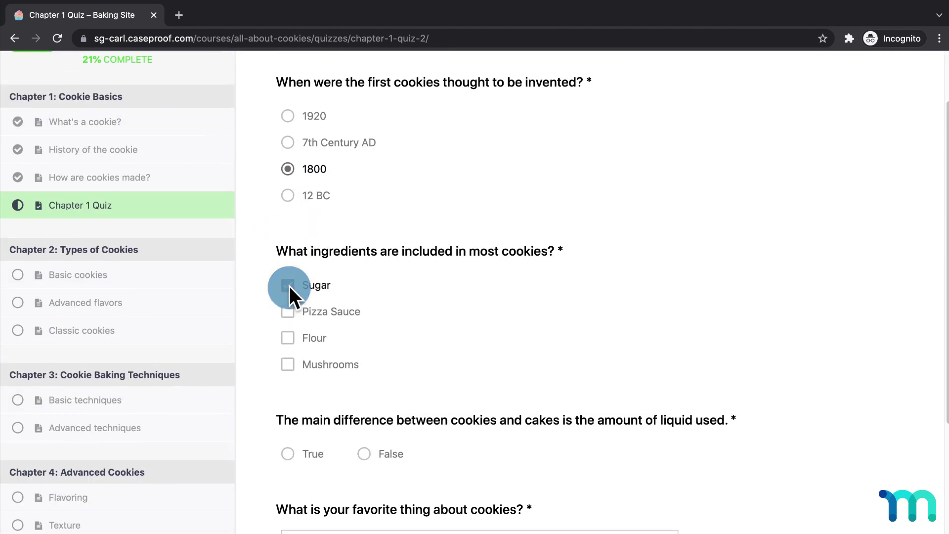
left_click(287, 338)
scroll(336, 343, "down", 2)
left_click(364, 355)
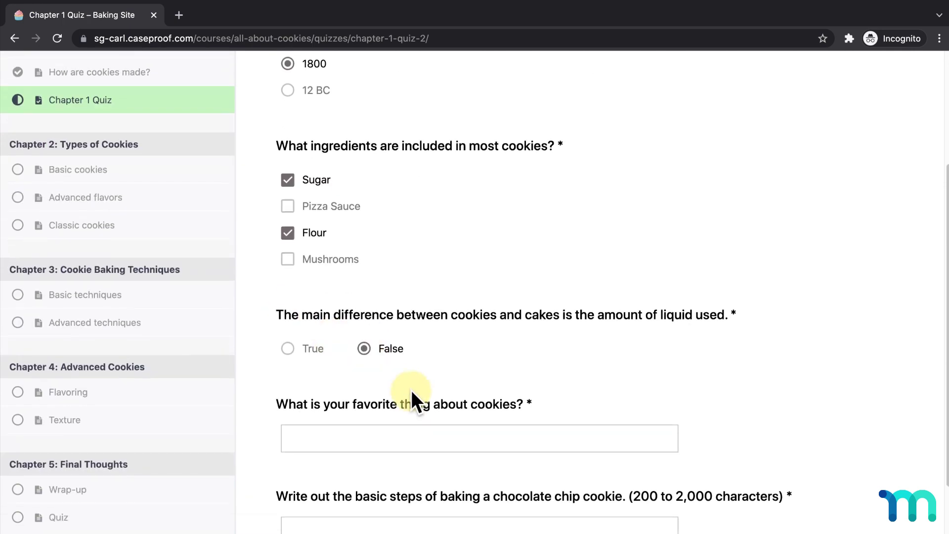
Step: Answer the question about the favorite thing about cookies with "test test"
scroll(445, 371, "down", 2)
left_click(525, 346)
type("test test")
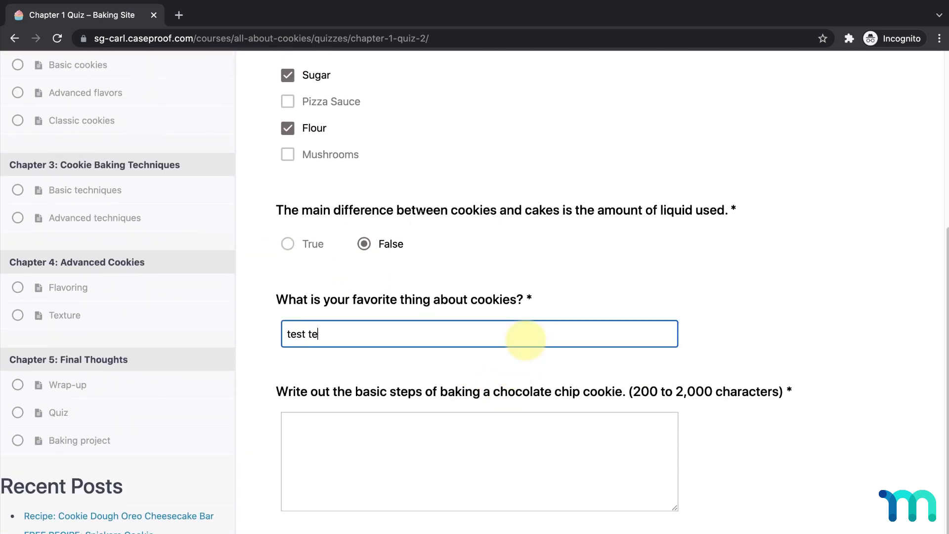
Step: Fill the chocolate chip cookie essay answer with repeated "test test test" text within the 200 to 2,000 character limit, and submit the quiz
left_click(565, 438)
type("test tes")
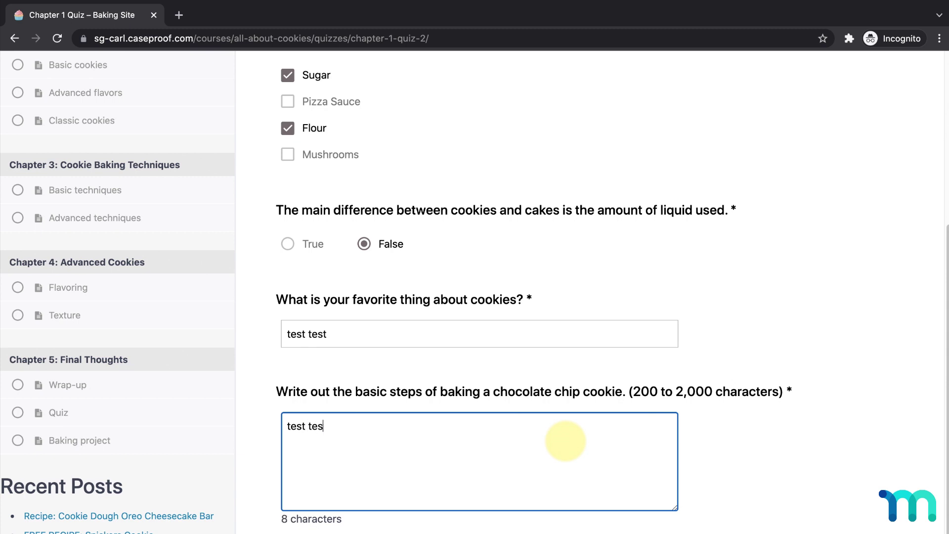
type("t test")
key("ctrl+a")
key("ctrl+c")
key("ctrl+v")
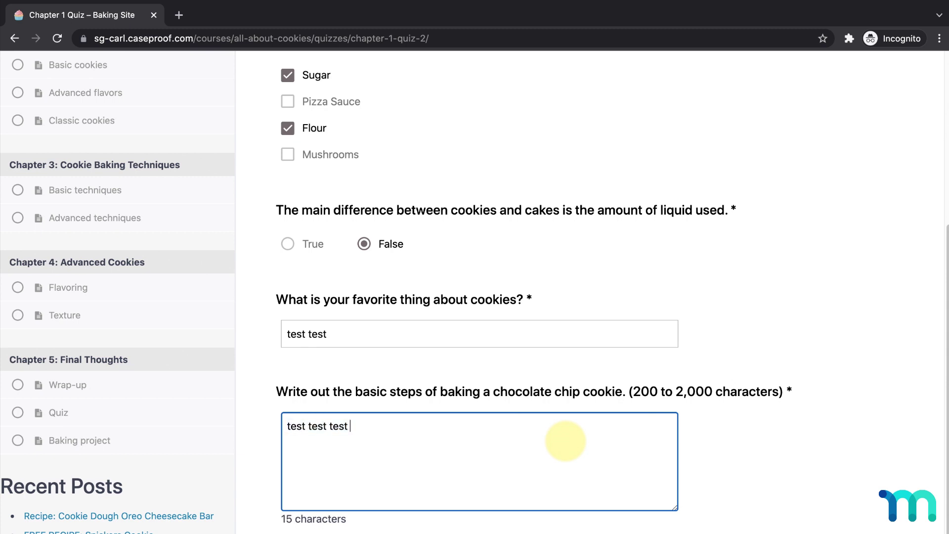
key("ctrl+v")
key("ctrl+v")
key("ctrl+v")
key("ctrl+v")
key("ctrl+v")
key("ctrl+v")
key("ctrl+v")
key("ctrl+v")
key("ctrl+v")
key("ctrl+v")
key("ctrl+v")
key("ctrl+v")
key("ctrl+v")
key("ctrl+v")
key("ctrl+v")
key("ctrl+v")
key("ctrl+v")
key("ctrl+v")
key("ctrl+v")
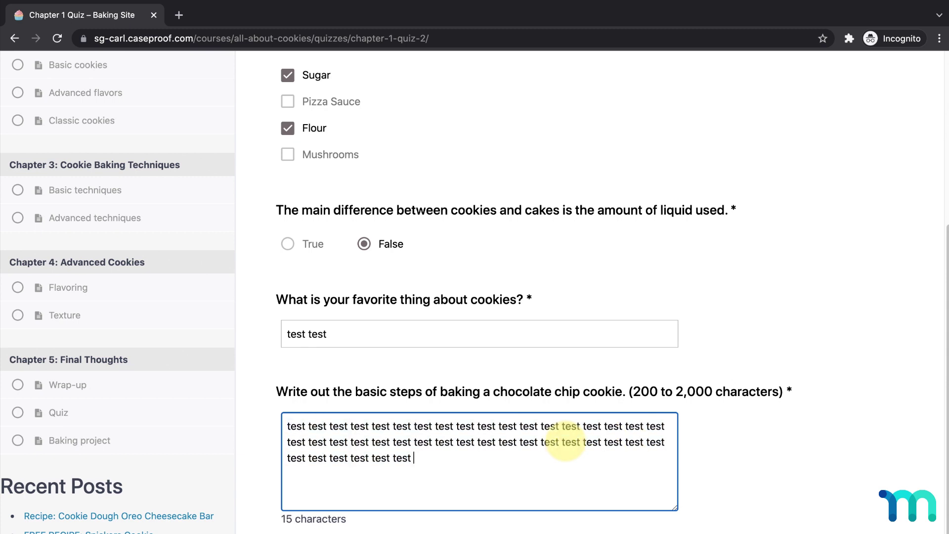
key("ctrl+v")
key("ctrl+v")
key("ctrl+v")
key("ctrl+v")
key("ctrl+v")
key("ctrl+v")
key("ctrl+v")
key("ctrl+v")
key("ctrl+v")
key("ctrl+v")
key("ctrl+v")
key("ctrl+v")
key("ctrl+v")
key("ctrl+v")
key("ctrl+v")
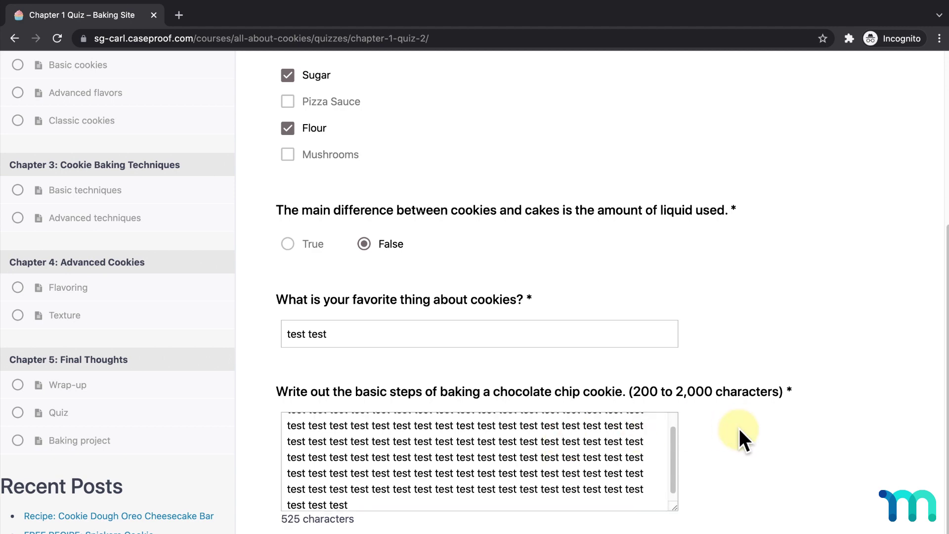
left_click(328, 484)
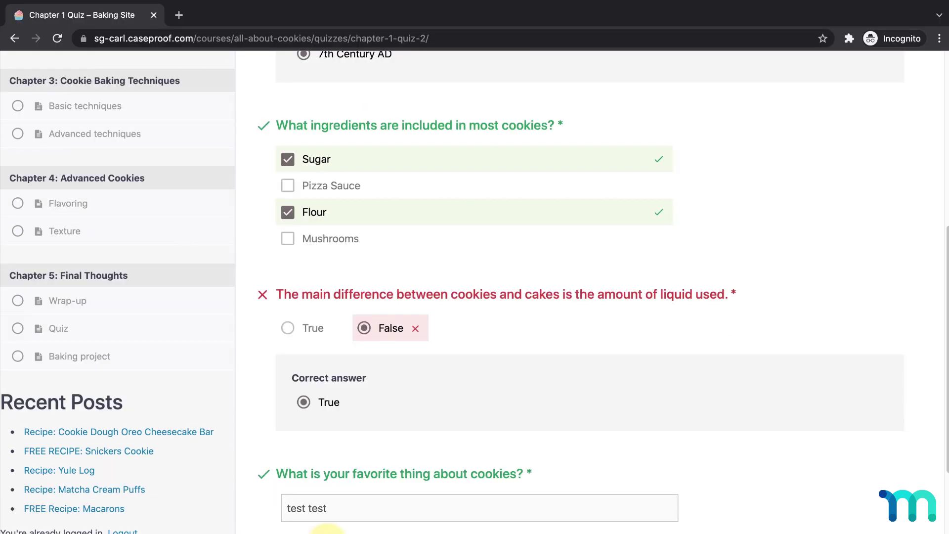
Step: Review the graded Chapter 1 Quiz from its score to the essay answer, and continue to the Basic cookies lesson
scroll(368, 226, "up", 8)
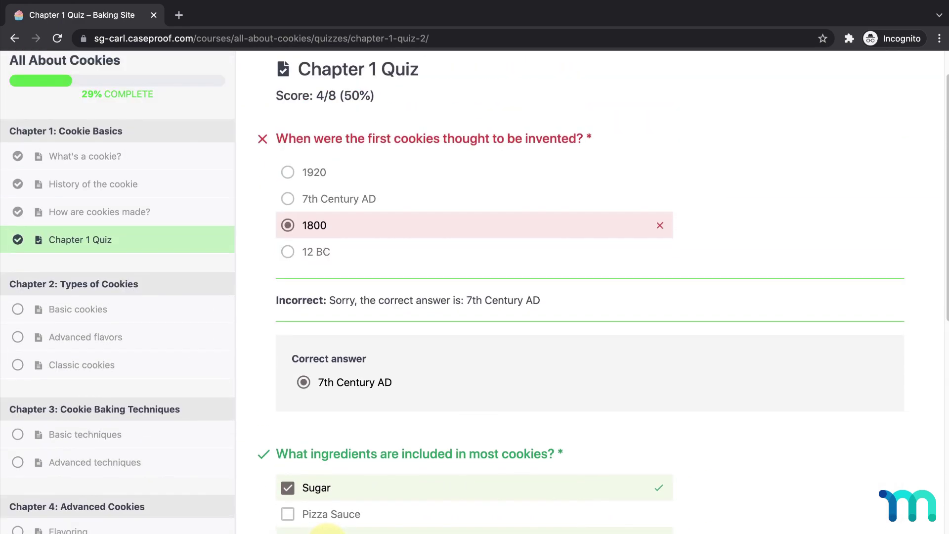
scroll(345, 267, "down", 7)
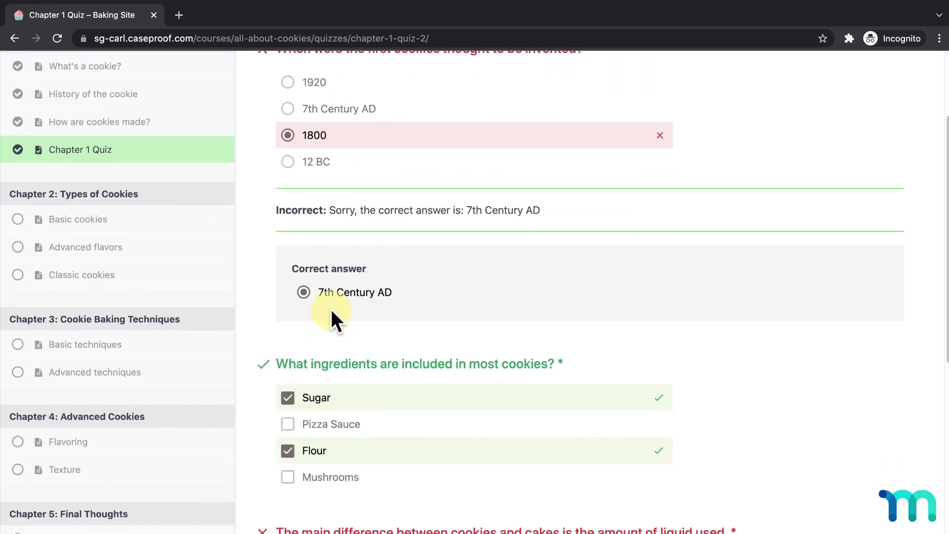
scroll(418, 329, "down", 7)
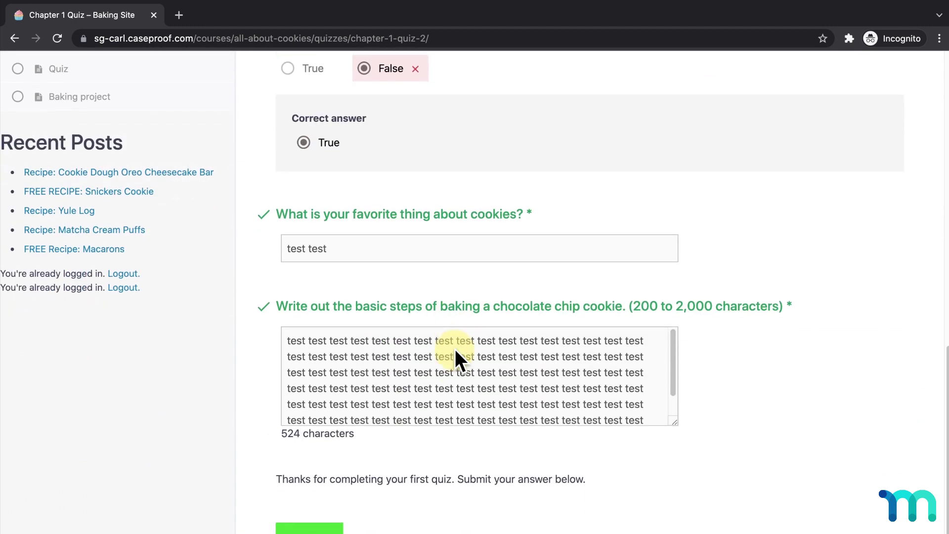
left_click(334, 479)
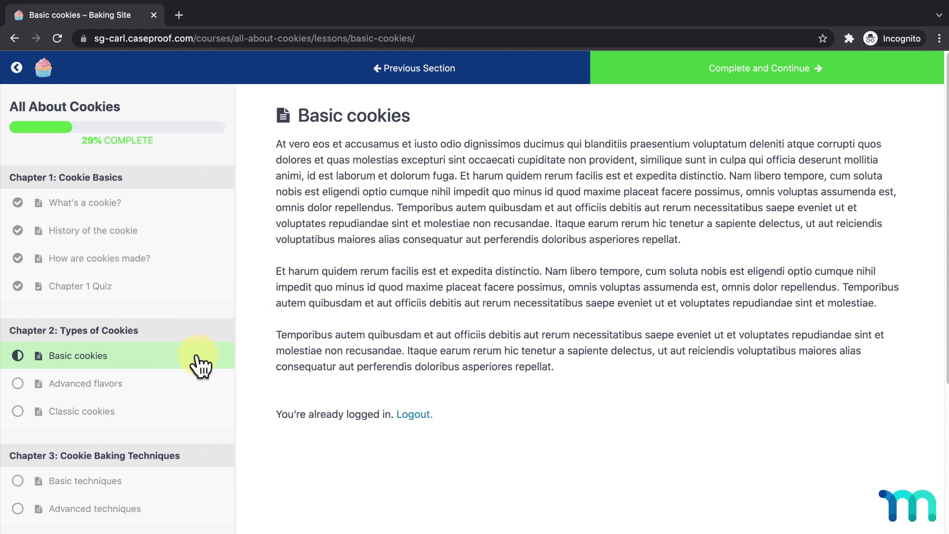
Step: Return to the All About Cookies overview and view the completed Chapter 1 Quiz with its score and marked answers
left_click(17, 67)
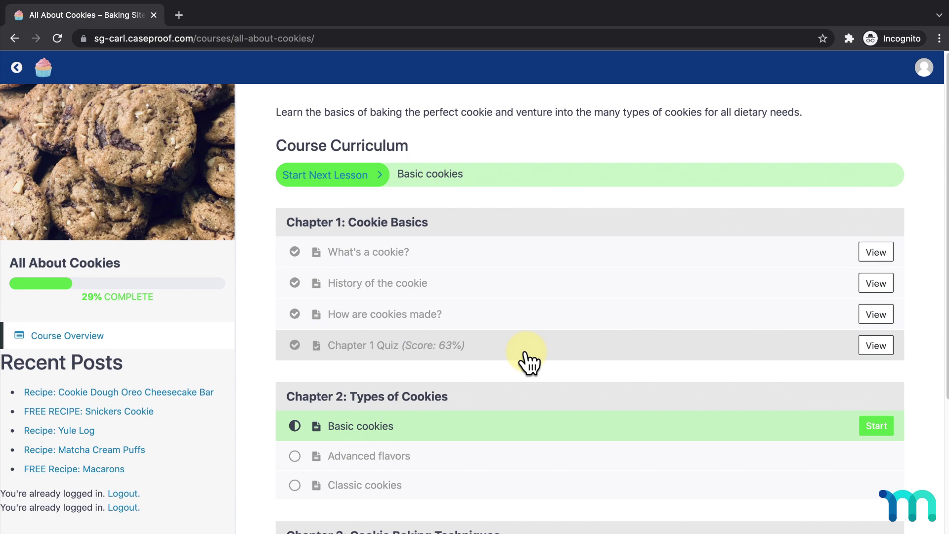
left_click(870, 346)
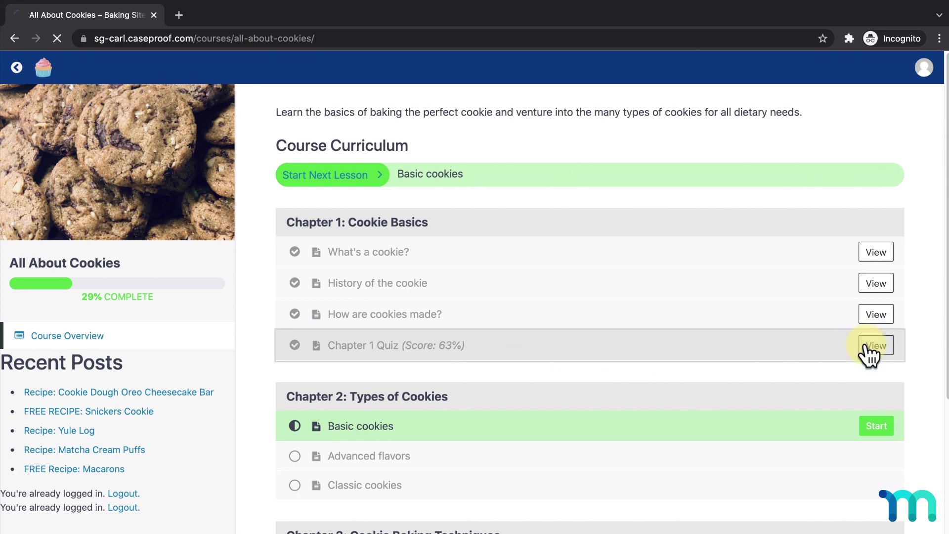
scroll(759, 287, "down", 6)
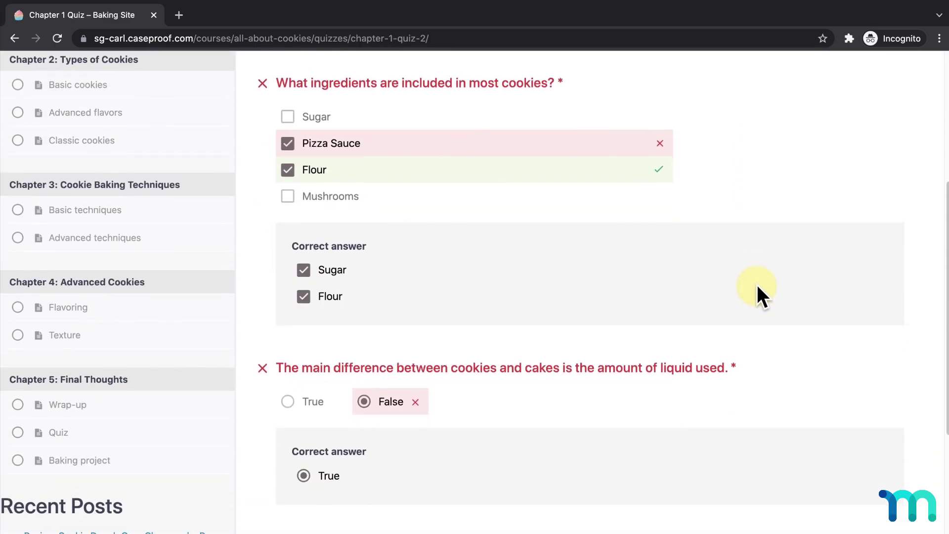
scroll(757, 285, "up", 6)
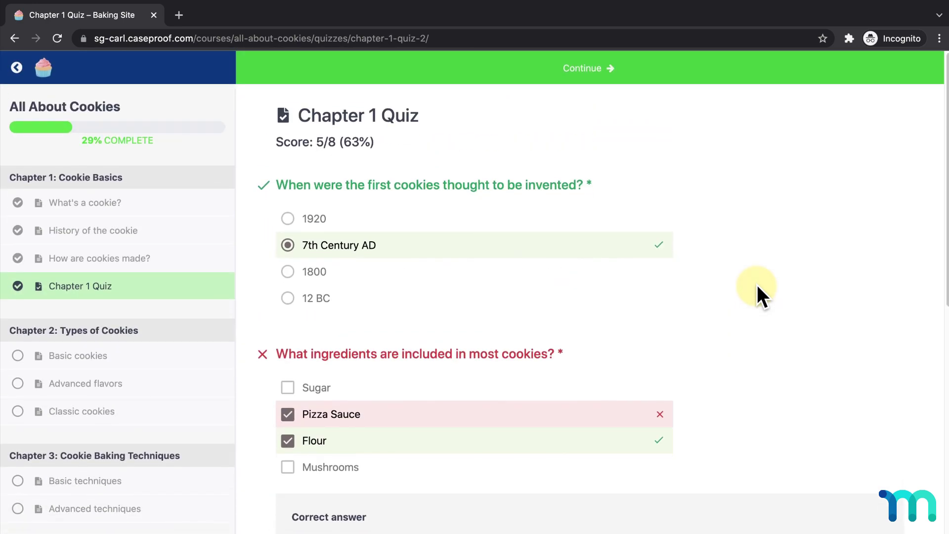
Step: Leave the course for the Baking Site home page and open the members-only Account page
left_click(16, 69)
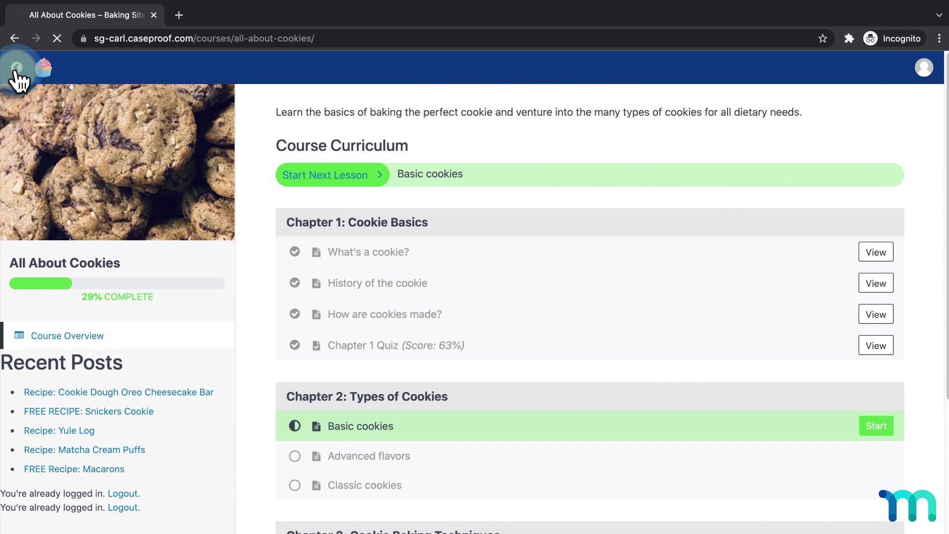
left_click(16, 69)
left_click(17, 70)
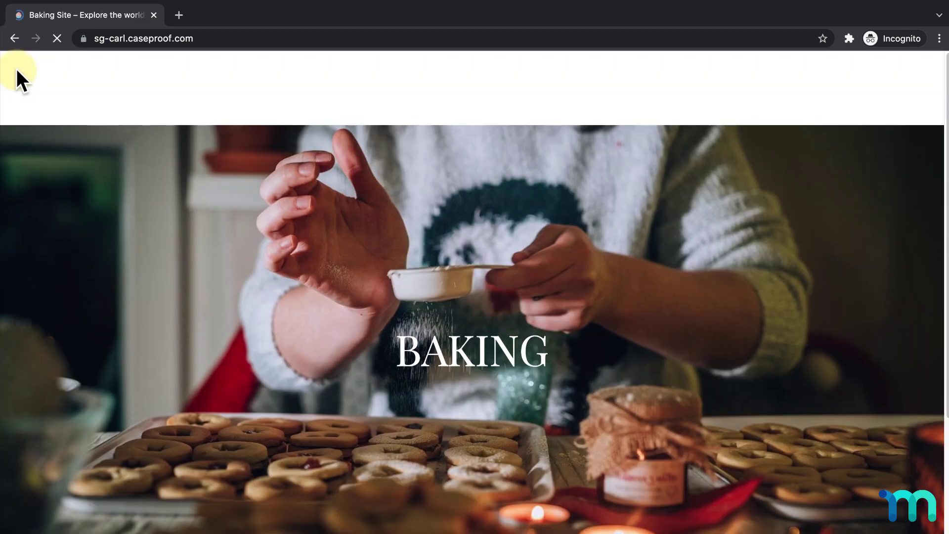
mouse_move(688, 89)
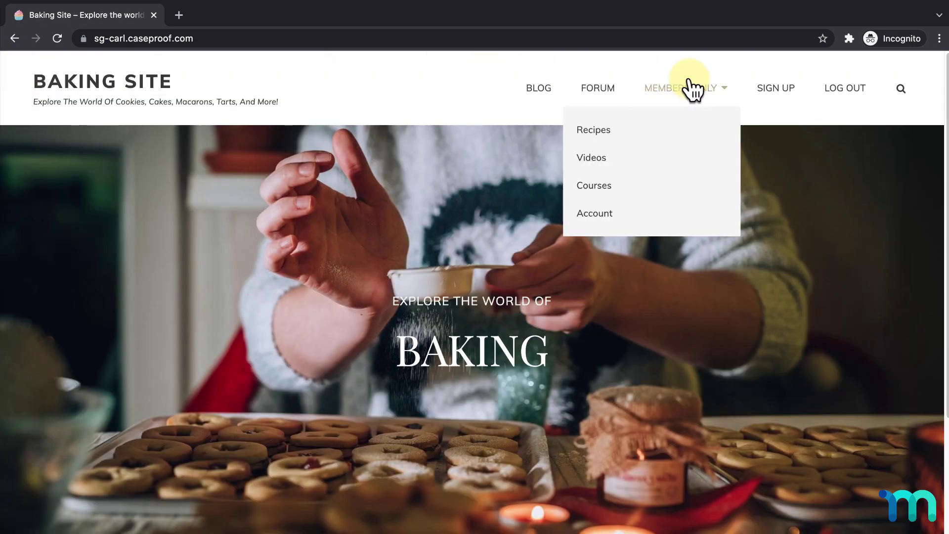
left_click(598, 214)
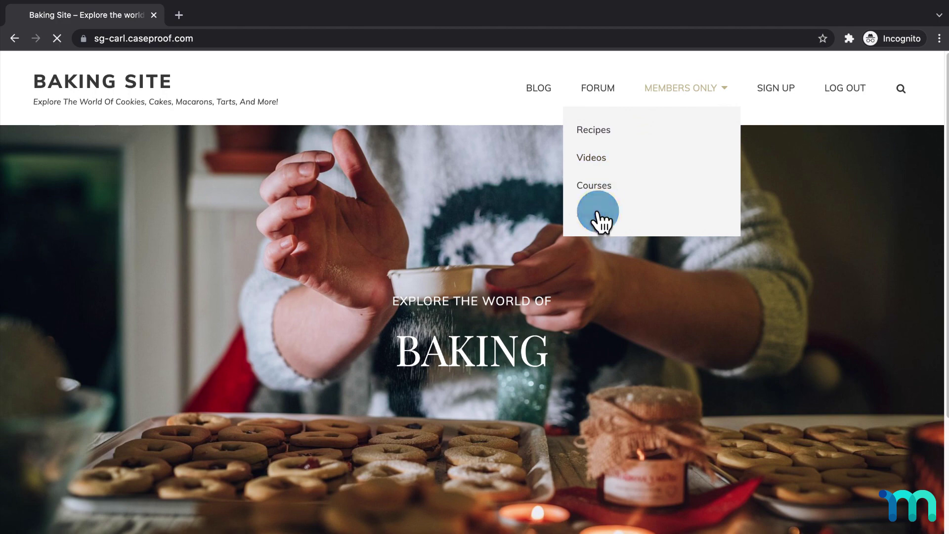
Step: Check the course progress list in the member account and open the All About Cookies course from it
scroll(599, 210, "down", 5)
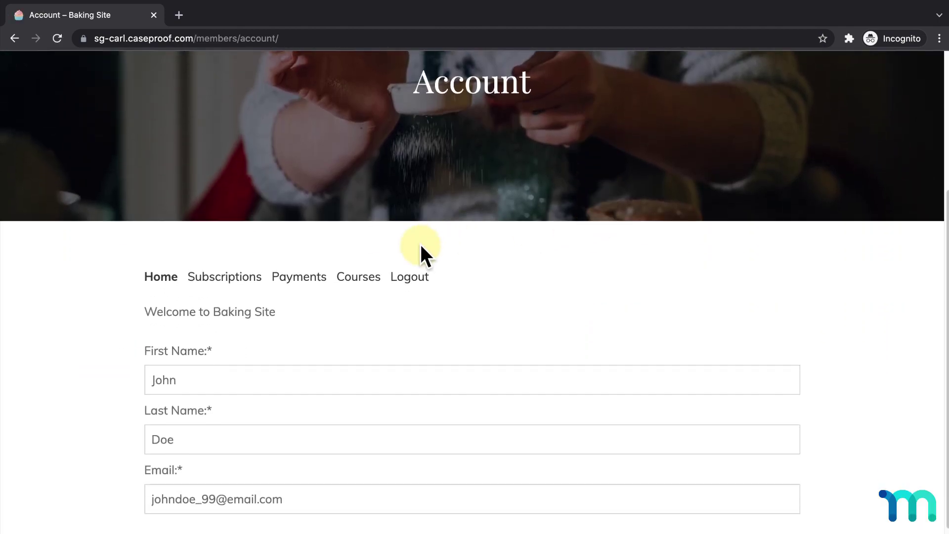
left_click(367, 277)
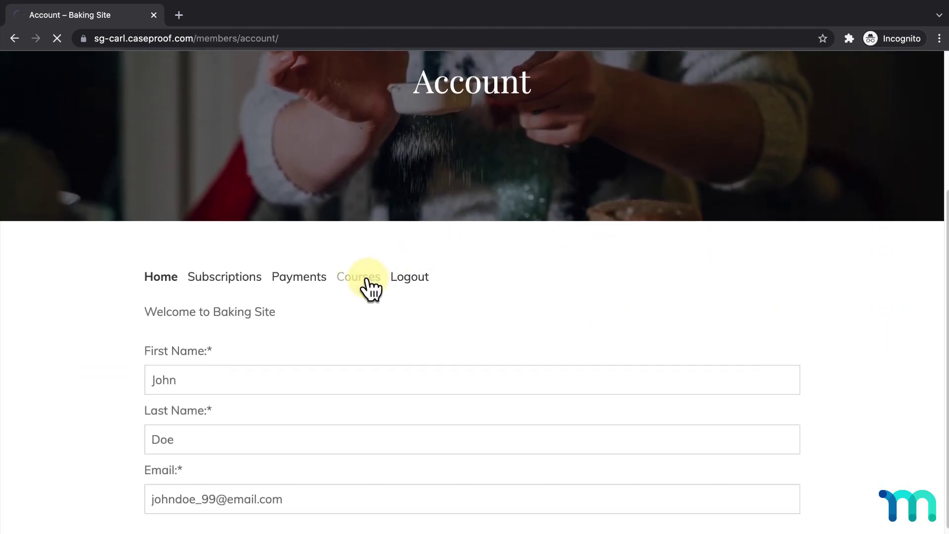
scroll(368, 276, "down", 3)
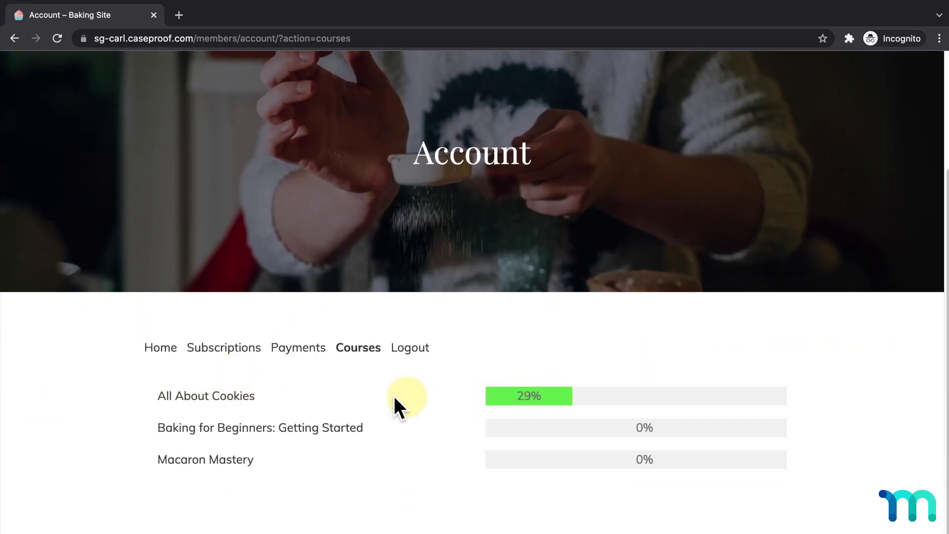
left_click(242, 398)
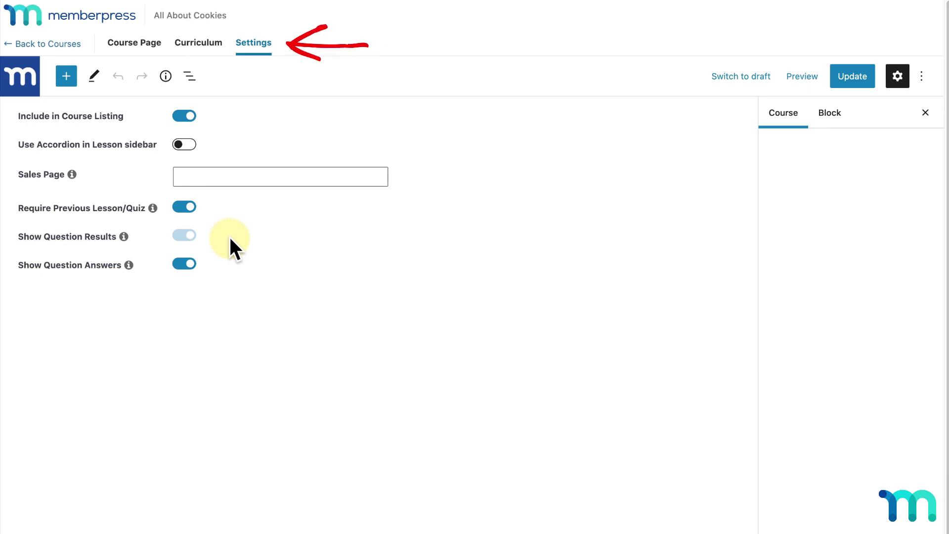
Step: Turn off Show Question Answers and Show Question Results in the All About Cookies course settings, and update the course
left_click(188, 263)
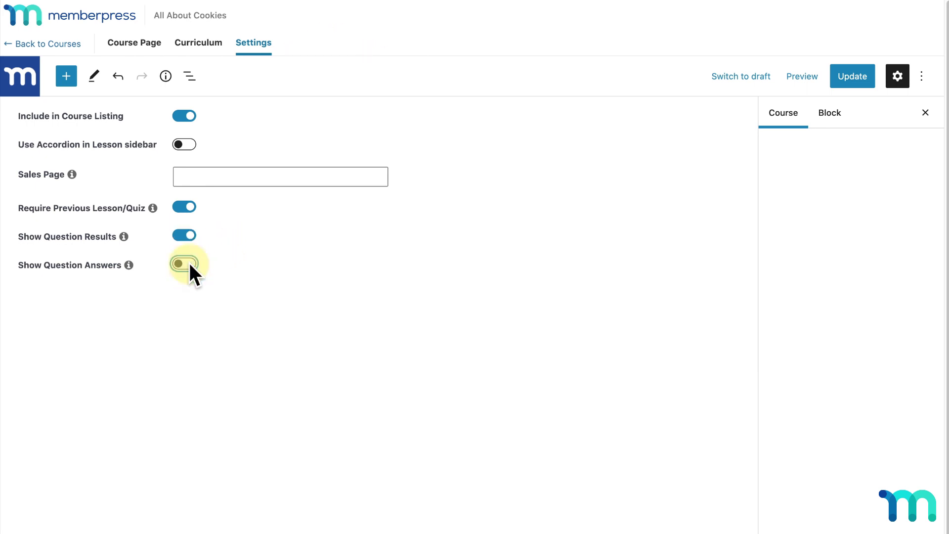
left_click(188, 236)
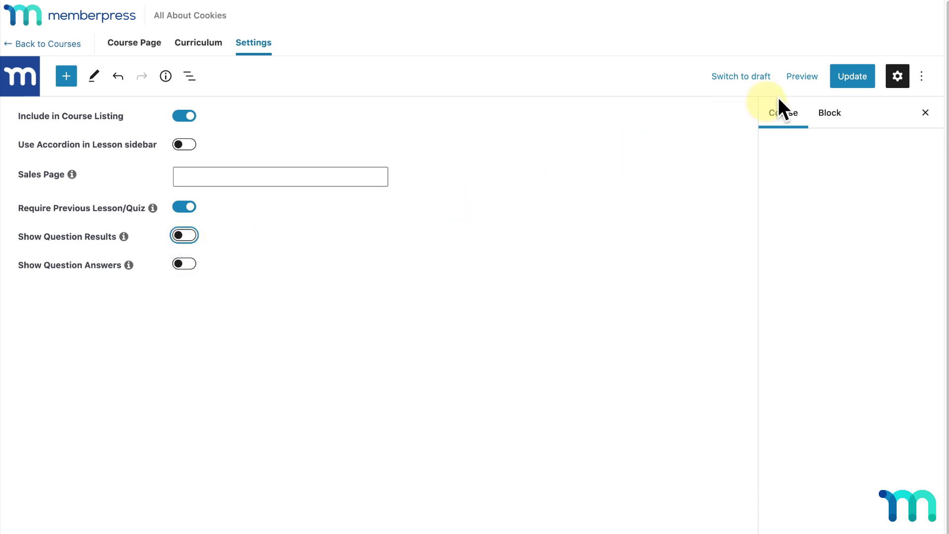
left_click(854, 79)
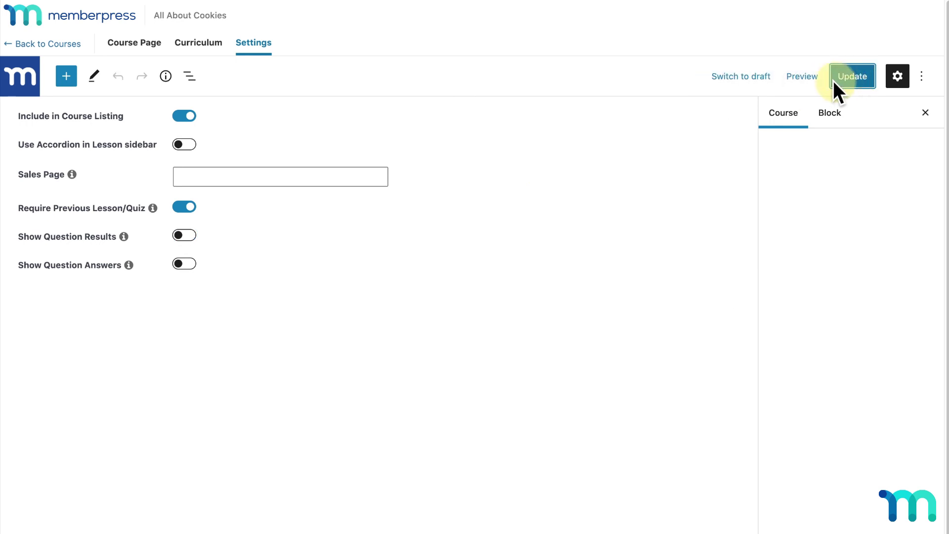
Step: Open the All About Cookies permalink from its course page in an Incognito window
left_click(133, 42)
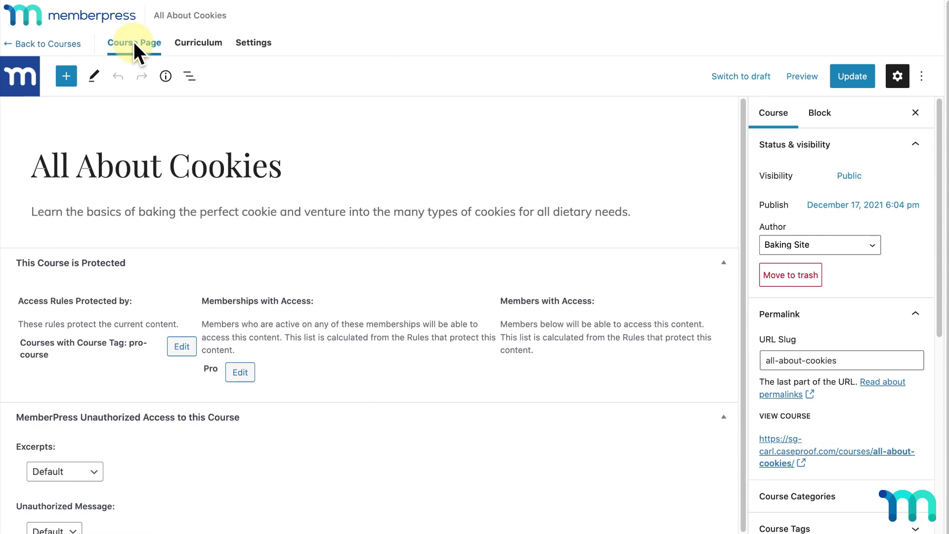
right_click(779, 436)
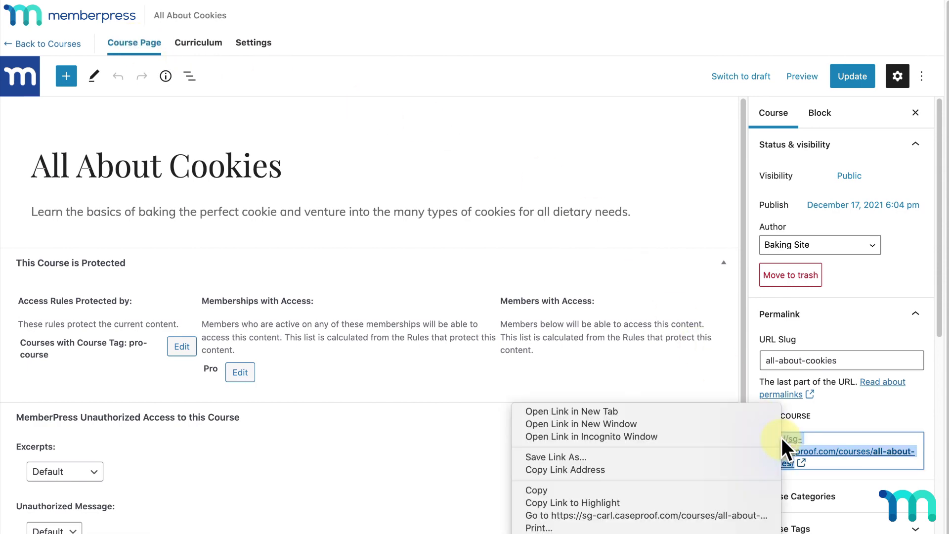
left_click(742, 438)
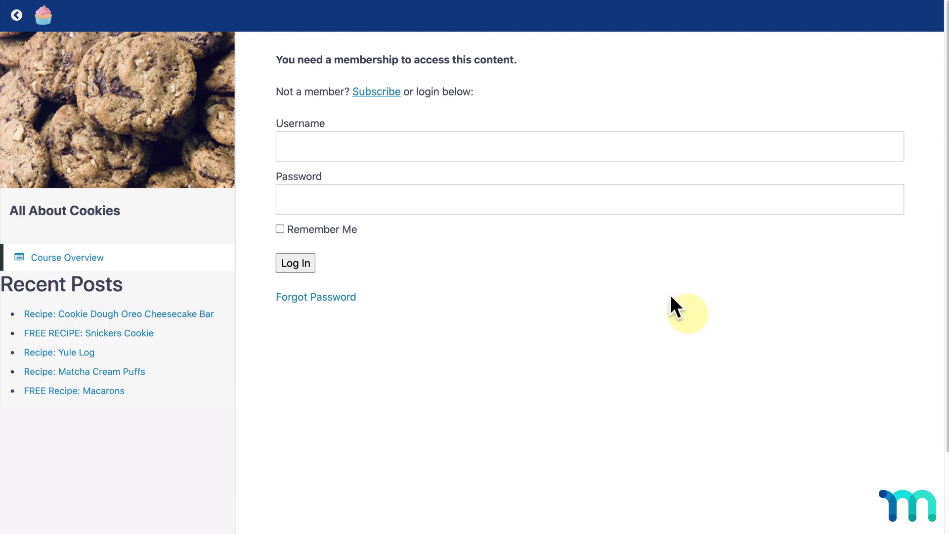
Step: Log in to the protected course with the test member's username and password
left_click(528, 151)
type("testuser_99")
left_click(536, 195)
type("•••••••")
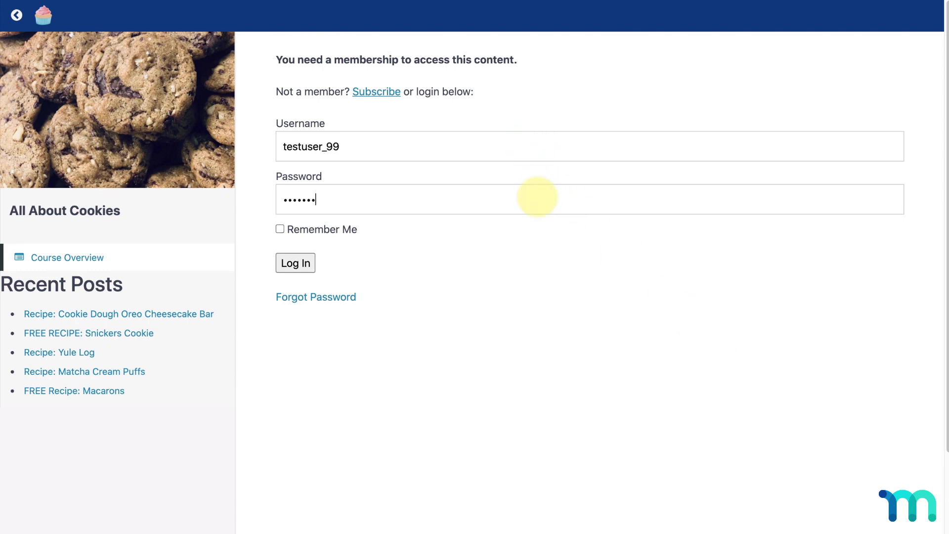
left_click(307, 268)
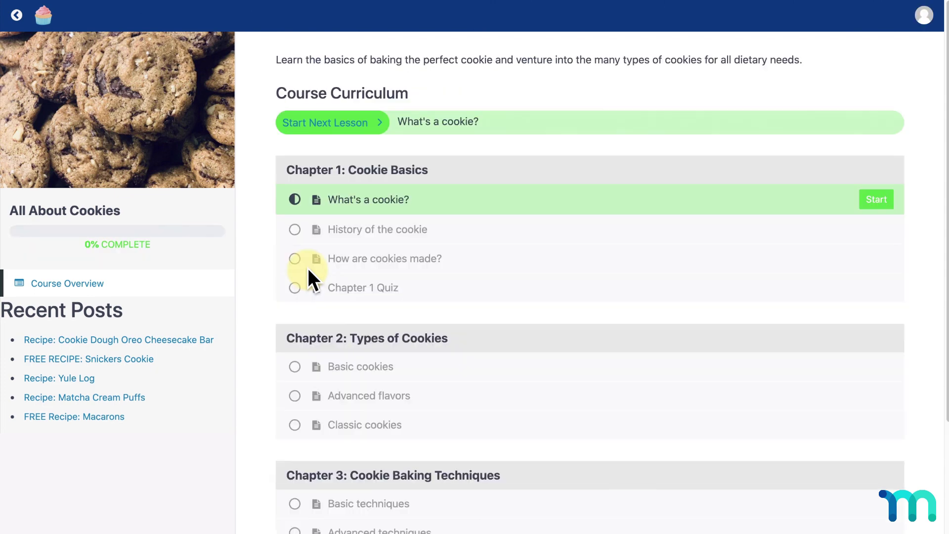
Step: Start the What's a cookie? lesson and complete all three Chapter 1 lessons to reach the Chapter 1 Quiz
left_click(865, 197)
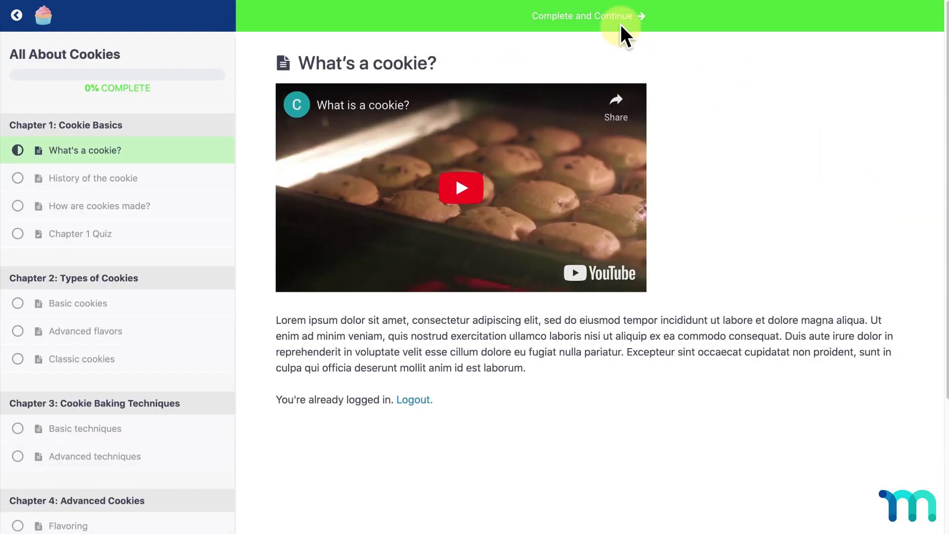
left_click(621, 22)
left_click(621, 22)
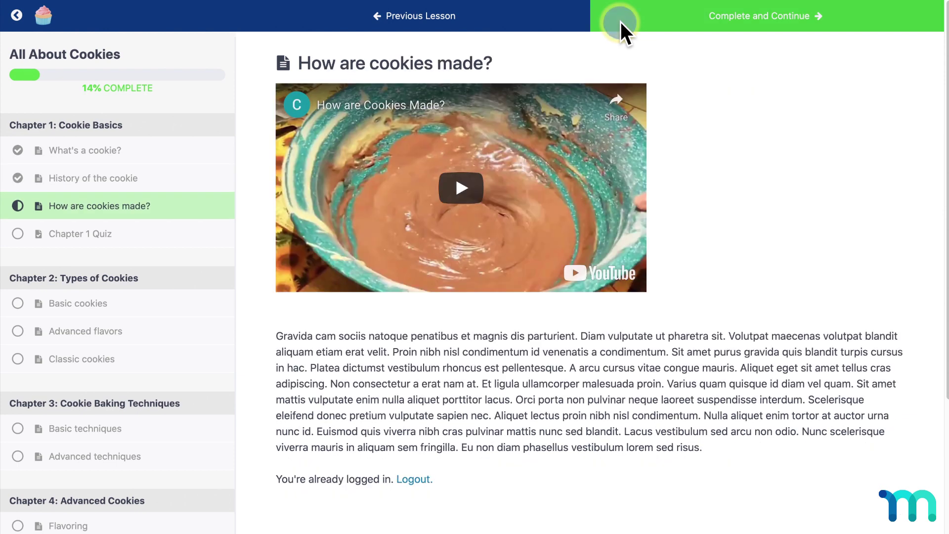
left_click(621, 21)
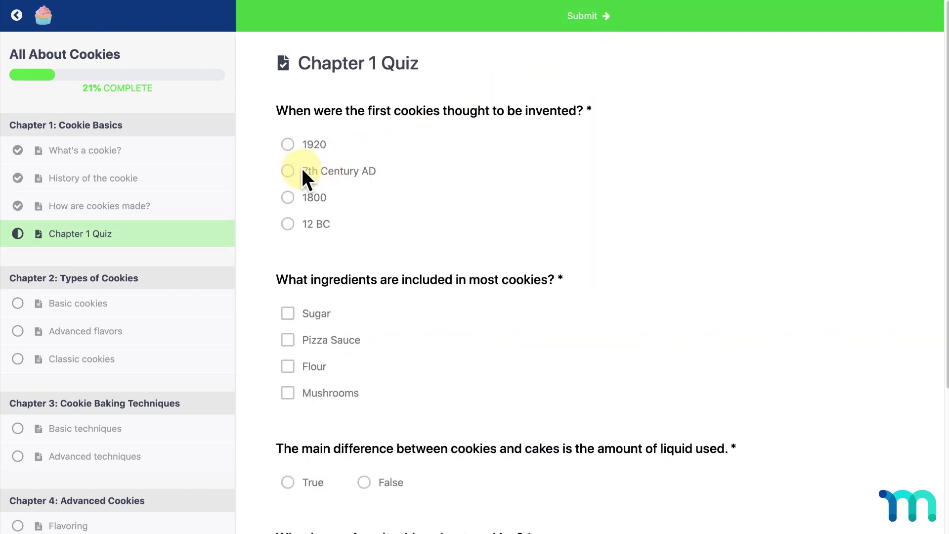
Step: Answer the first three quiz questions with 7th Century AD, Pizza Sauce and Mushrooms, and True
left_click(288, 171)
left_click(287, 340)
left_click(287, 392)
left_click(287, 483)
scroll(375, 445, "down", 3)
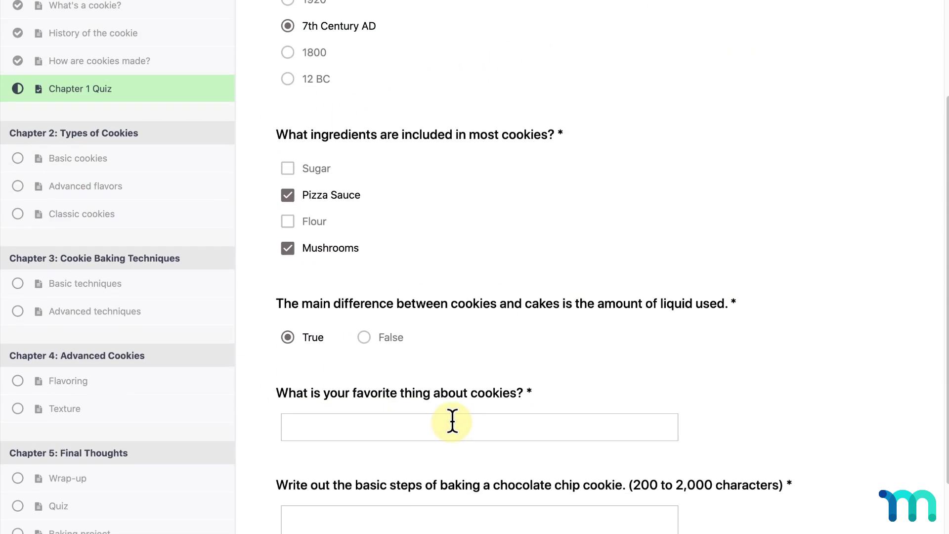
Step: Answer the short-answer question about your favorite thing about cookies with "test test"
left_click(453, 426)
type("test test")
scroll(455, 425, "down", 3)
Step: Fill the chocolate chip cookie essay answer with repeated "test test test" text to exceed 200 characters, and submit the quiz
left_click(521, 413)
type("test test test")
key("ctrl+a")
key("ctrl+c")
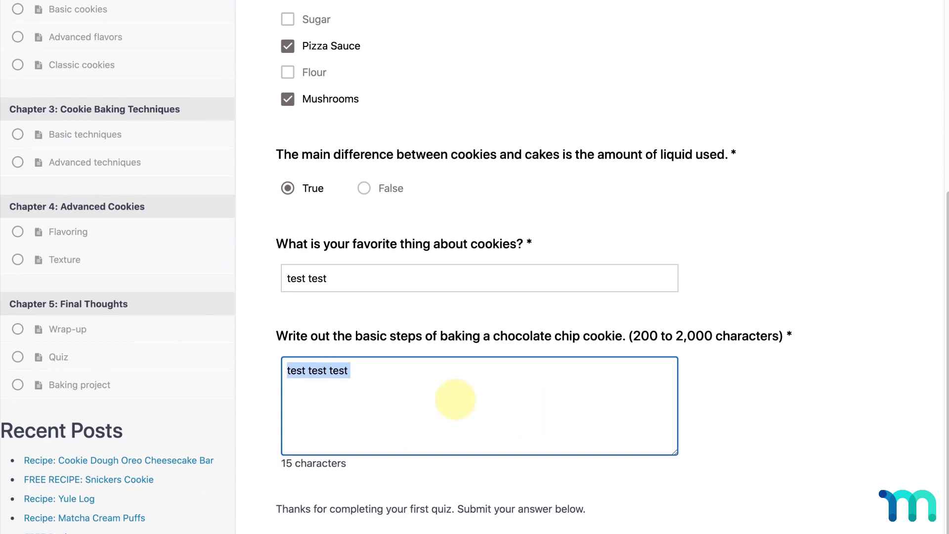
key("ctrl+v")
key("ctrl+v")
key("ctrl+v")
key("ctrl+v")
key("ctrl+v")
key("ctrl+v")
key("ctrl+v")
key("ctrl+v")
key("ctrl+v")
key("ctrl+v")
key("ctrl+v")
key("ctrl+v")
key("ctrl+v")
key("ctrl+v")
key("ctrl+v")
key("ctrl+v")
key("ctrl+v")
key("ctrl+v")
key("ctrl+v")
key("ctrl+v")
key("ctrl+v")
key("ctrl+v")
key("ctrl+v")
key("ctrl+v")
key("ctrl+v")
key("ctrl+v")
key("ctrl+v")
scroll(328, 509, "down", 2)
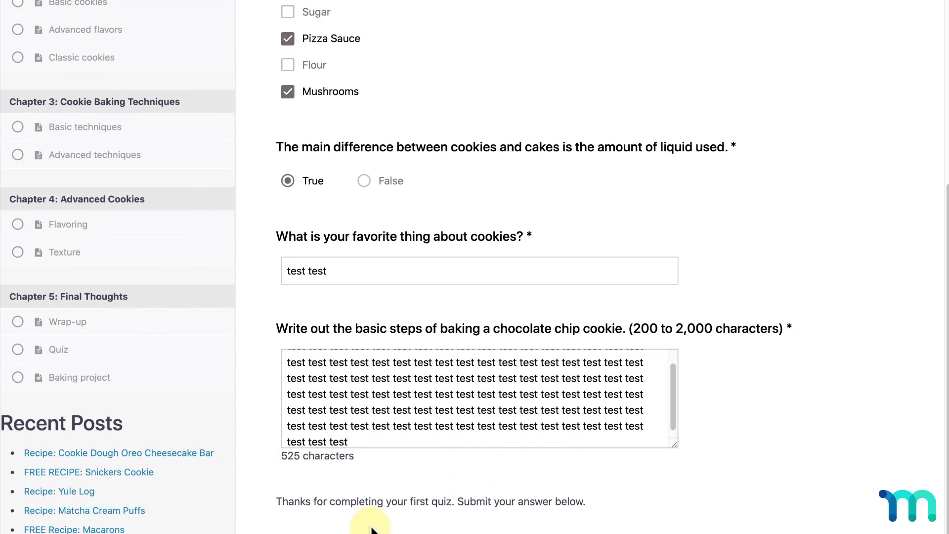
left_click(305, 508)
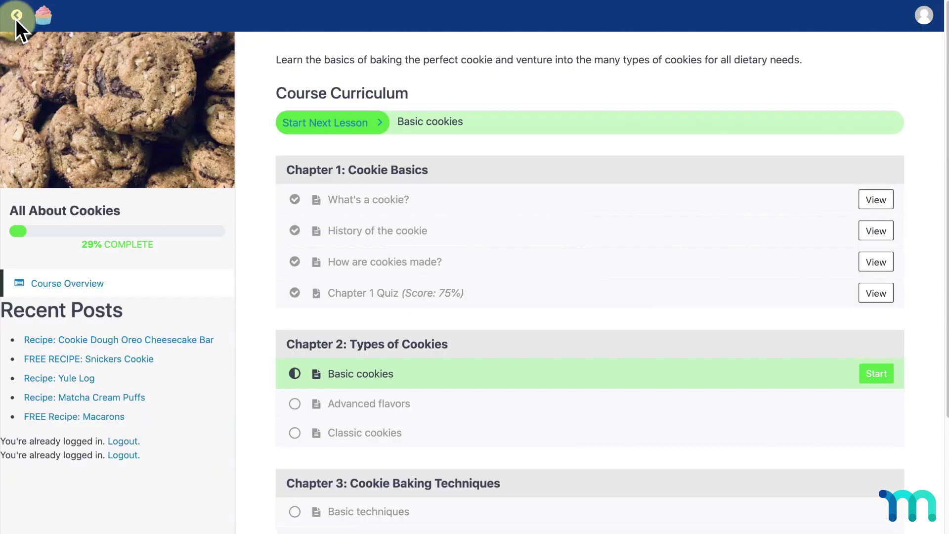
Step: Return to the All About Cookies course overview and view the submitted Chapter 1 Quiz with its score and selected answers
left_click(19, 68)
left_click(384, 127)
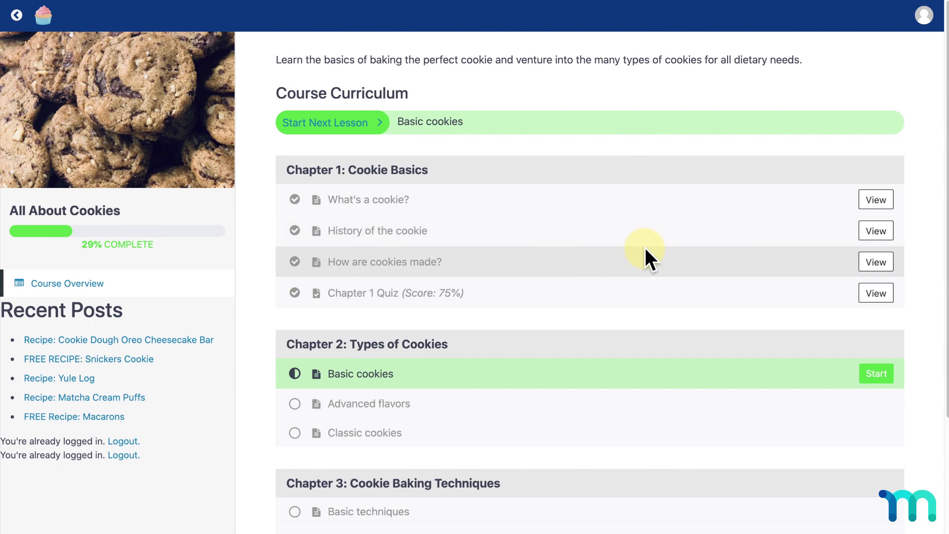
scroll(645, 249, "down", 2)
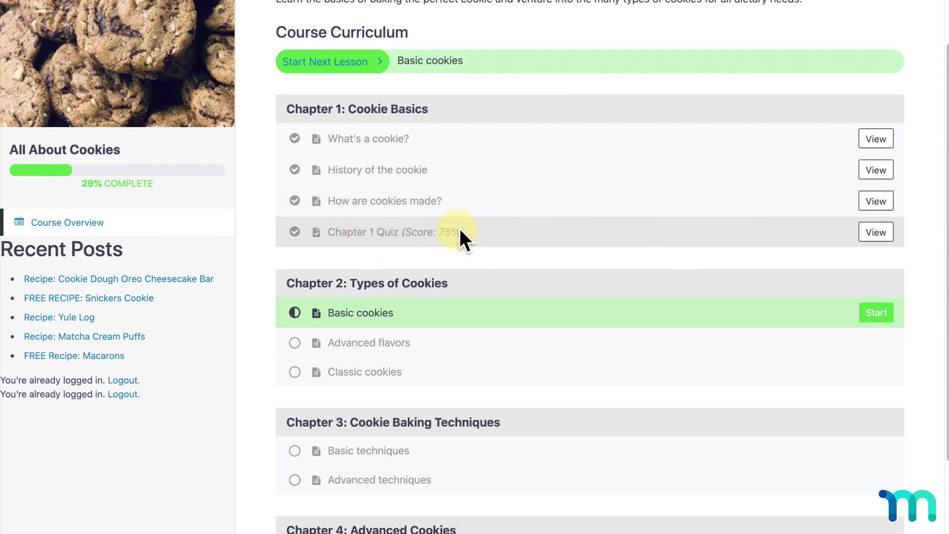
left_click(880, 233)
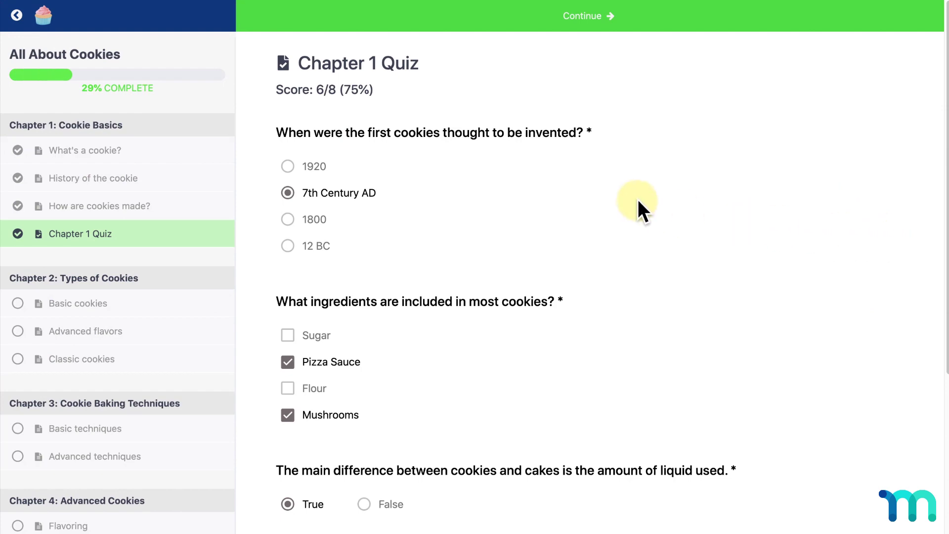
scroll(637, 200, "down", 2)
scroll(638, 200, "down", 5)
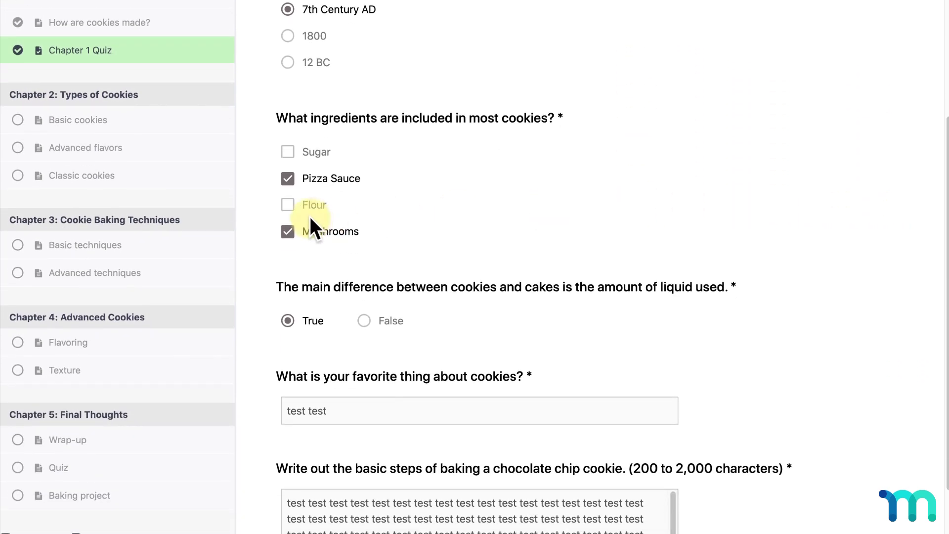
scroll(316, 312, "up", 5)
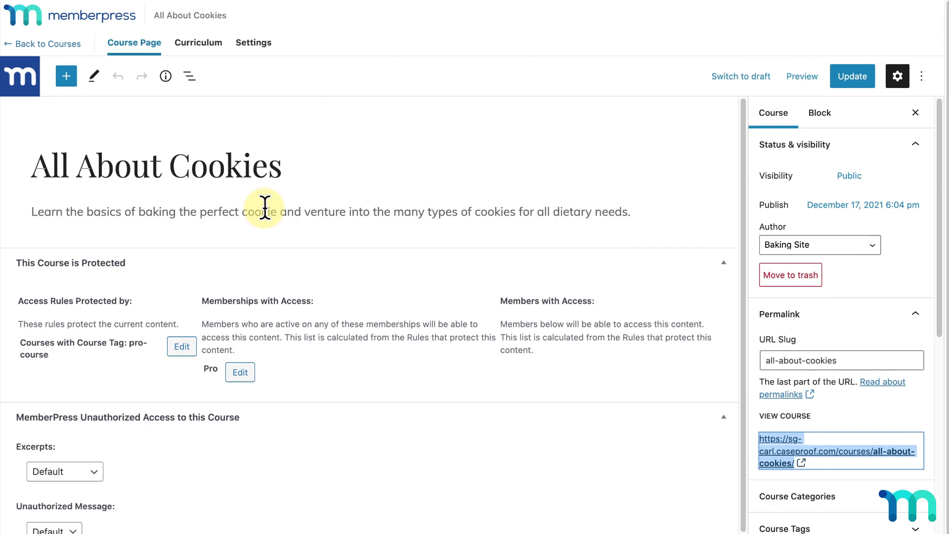
Step: Enable Show Question Results in the course settings, update the course, and review how the student's submitted quiz is marked
left_click(255, 46)
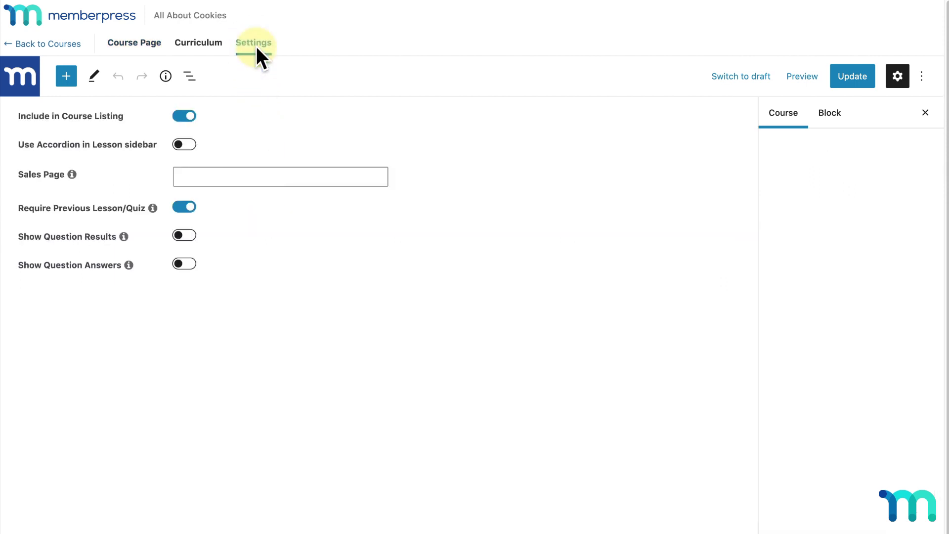
left_click(184, 235)
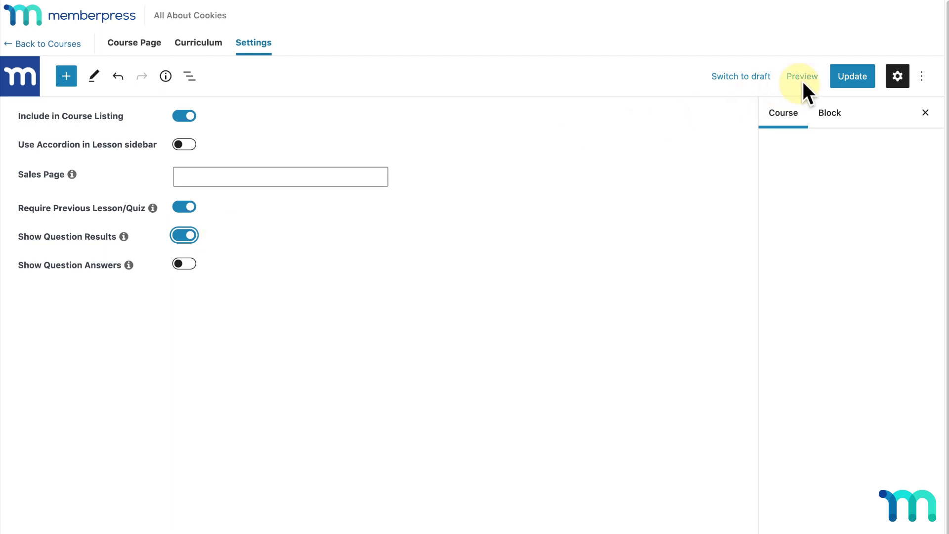
left_click(839, 78)
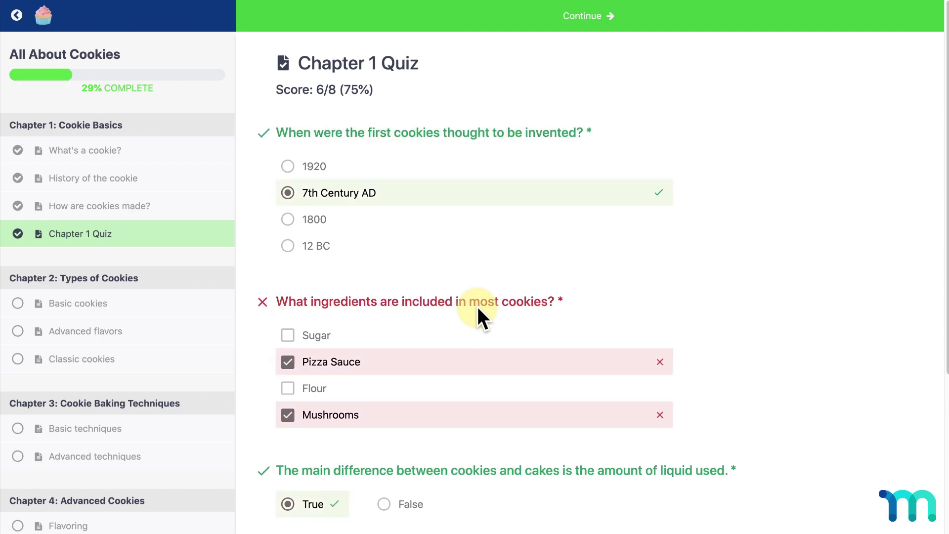
scroll(478, 307, "down", 5)
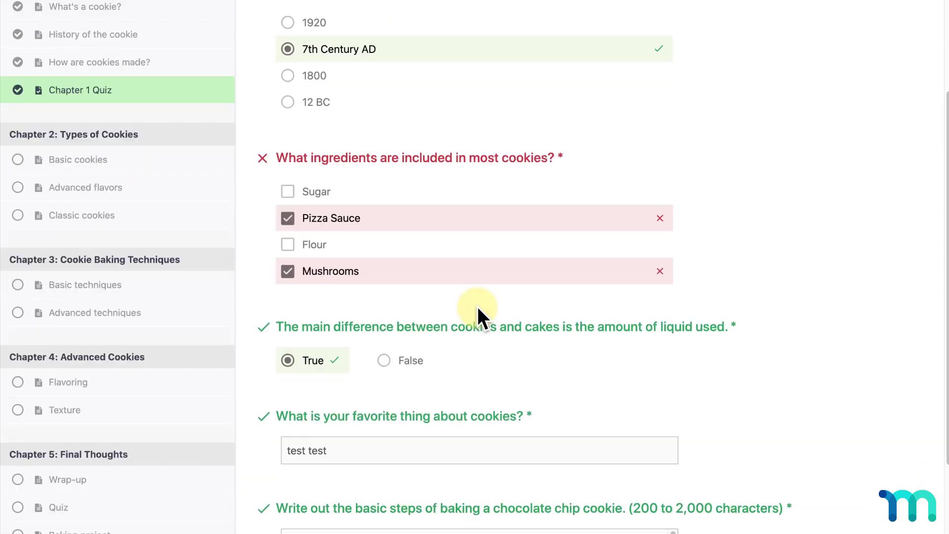
scroll(478, 306, "up", 5)
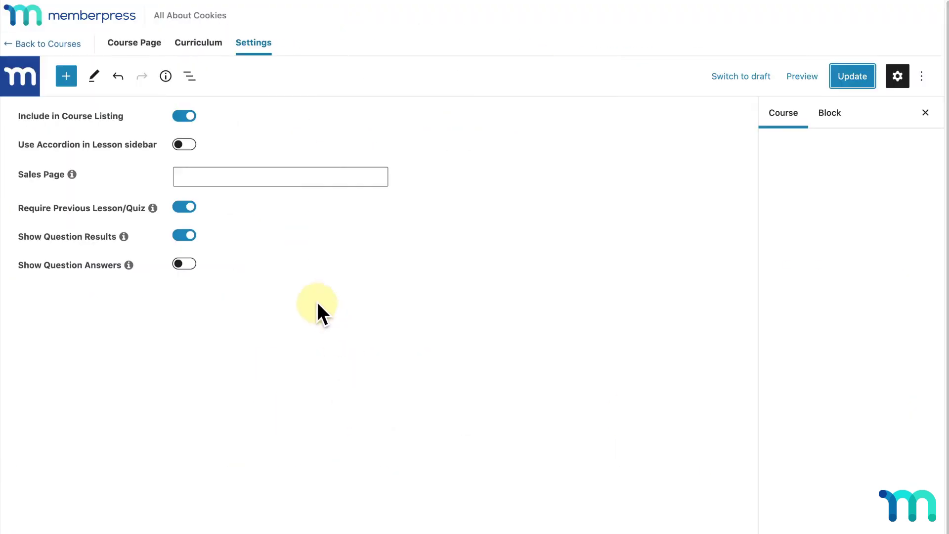
Step: Enable Show Question Answers for the course, update it, and review the correct answers shown in the student's submitted quiz
left_click(184, 264)
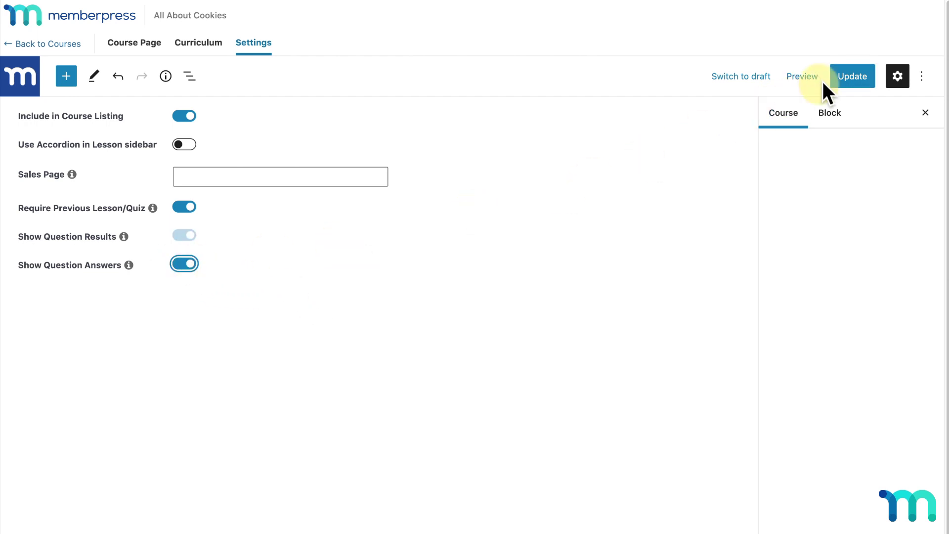
left_click(844, 73)
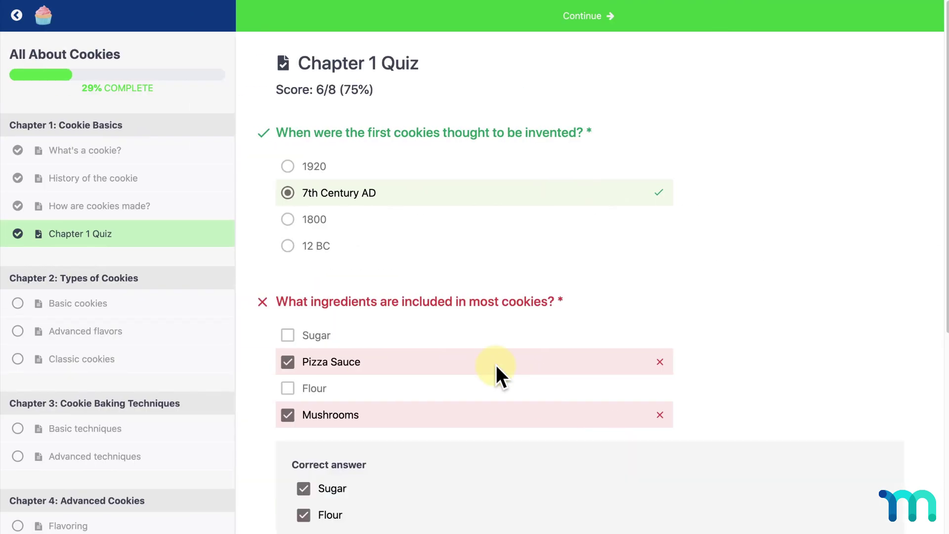
scroll(496, 365, "down", 2)
scroll(496, 370, "down", 3)
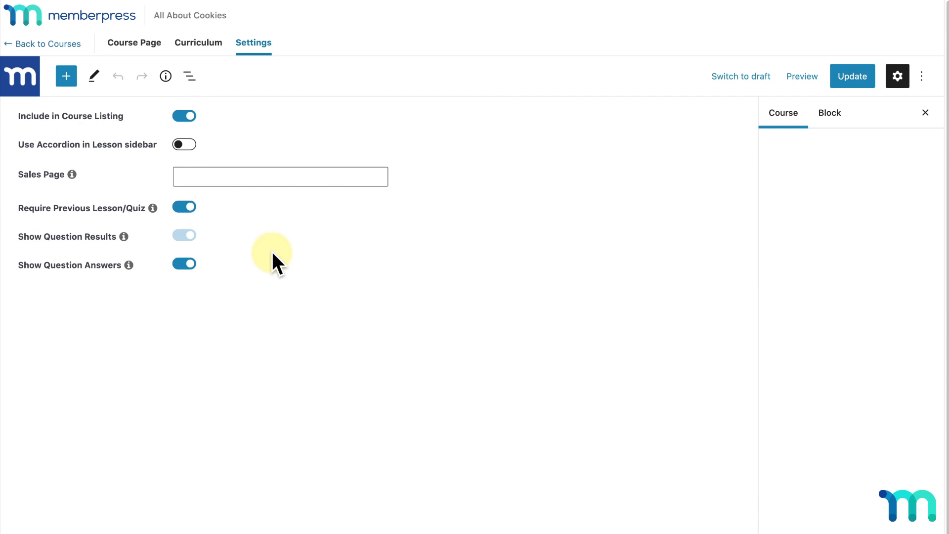
Step: Open Chapter 1 Quiz for editing from the course curriculum and follow the warning's link to its recorded attempts
left_click(199, 45)
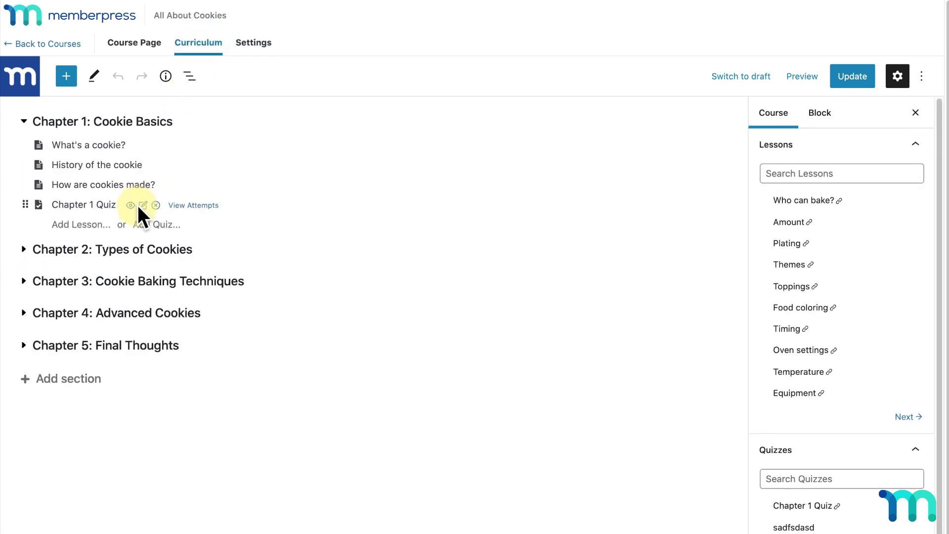
left_click(144, 206)
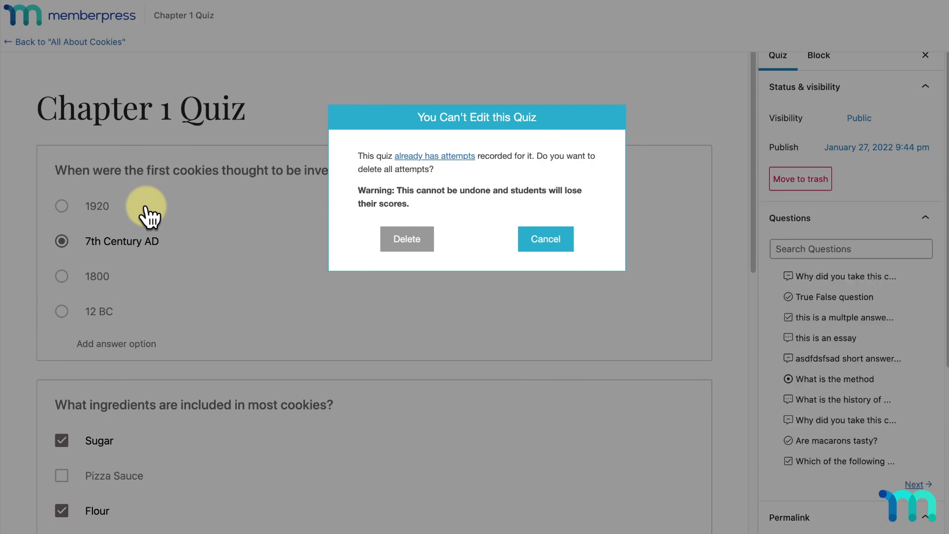
left_click(438, 157)
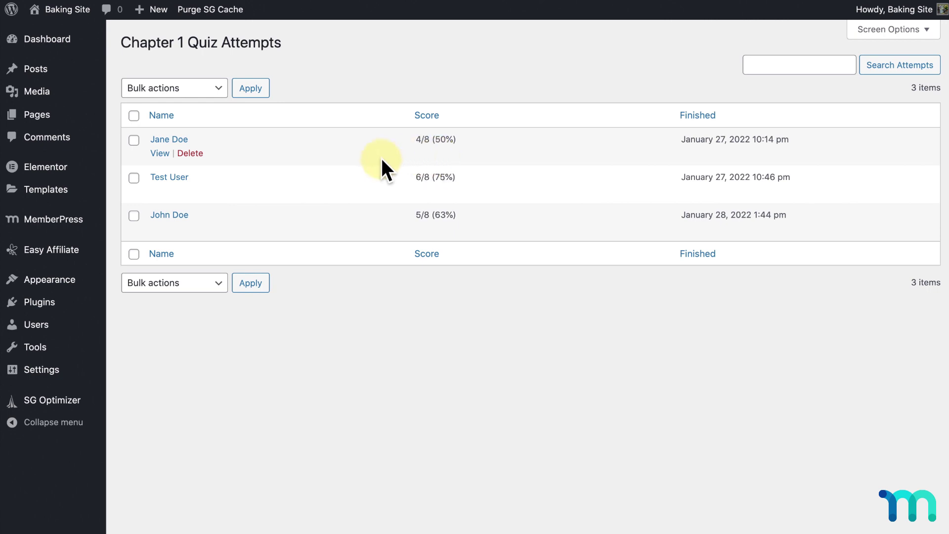
Step: Delete the test user's Chapter 1 Quiz attempt and confirm the deletion
mouse_move(180, 187)
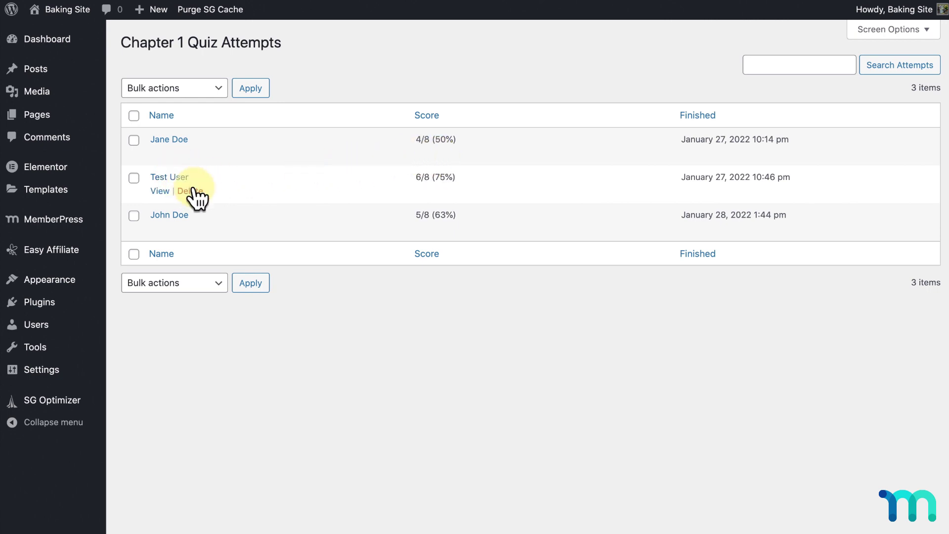
left_click(193, 190)
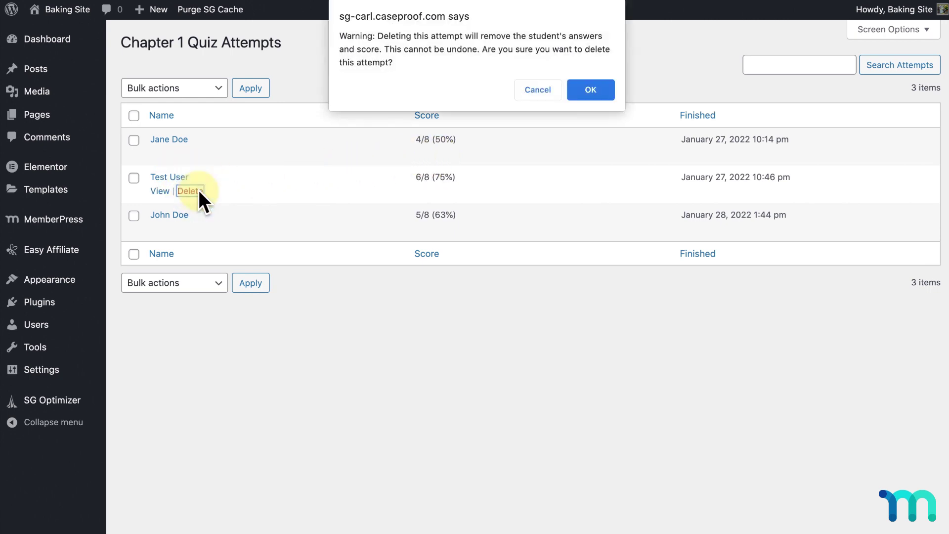
left_click(589, 91)
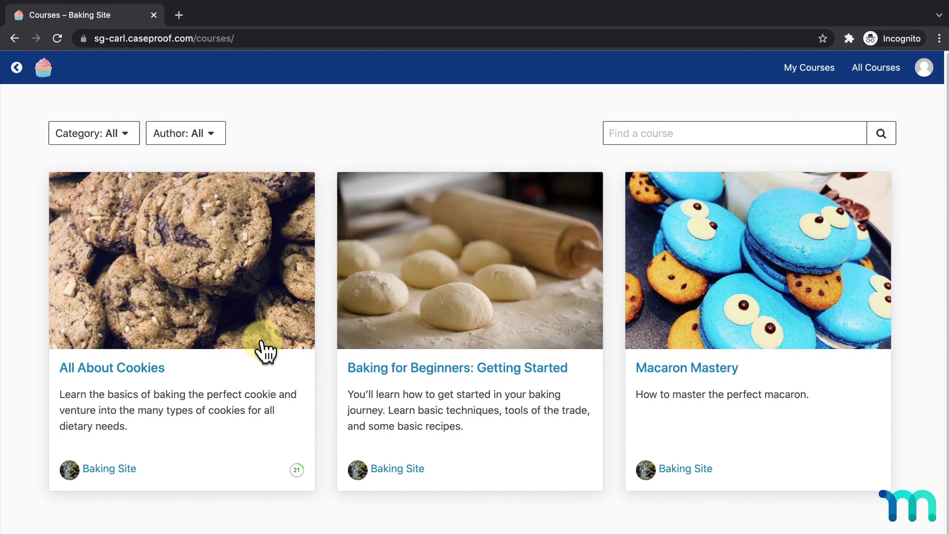
Step: Open the All About Cookies course as the student in the Incognito window and start the Chapter 1 Quiz again
left_click(262, 342)
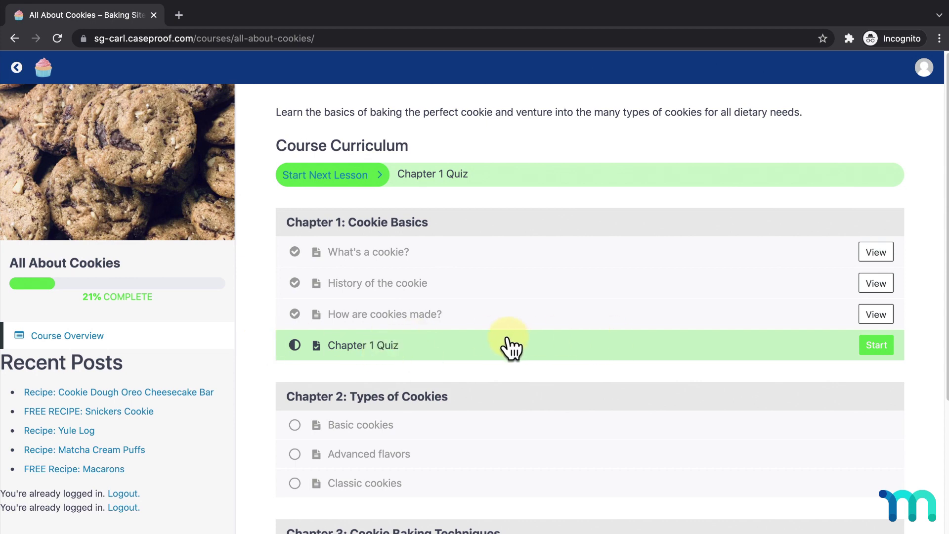
left_click(884, 349)
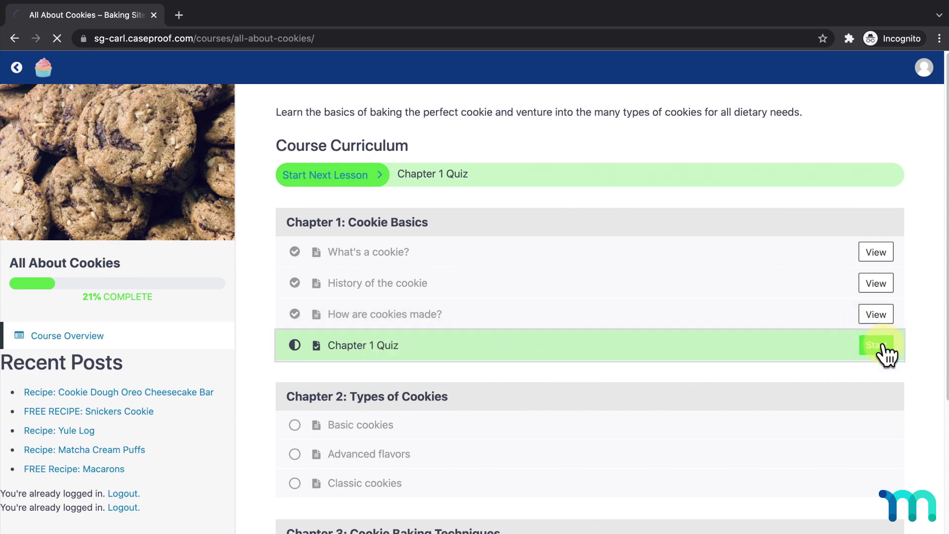